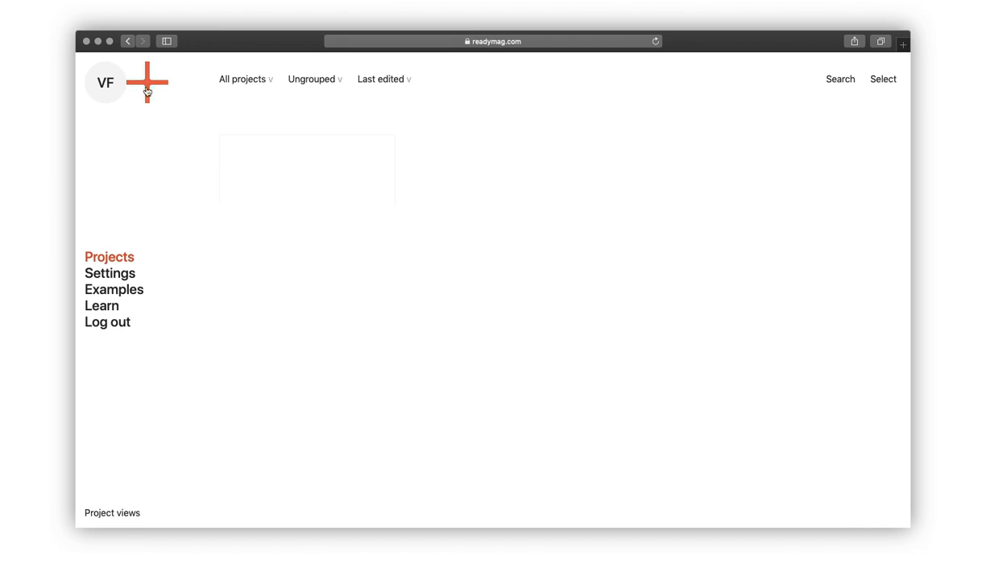
Create a new blank project.
click(147, 87)
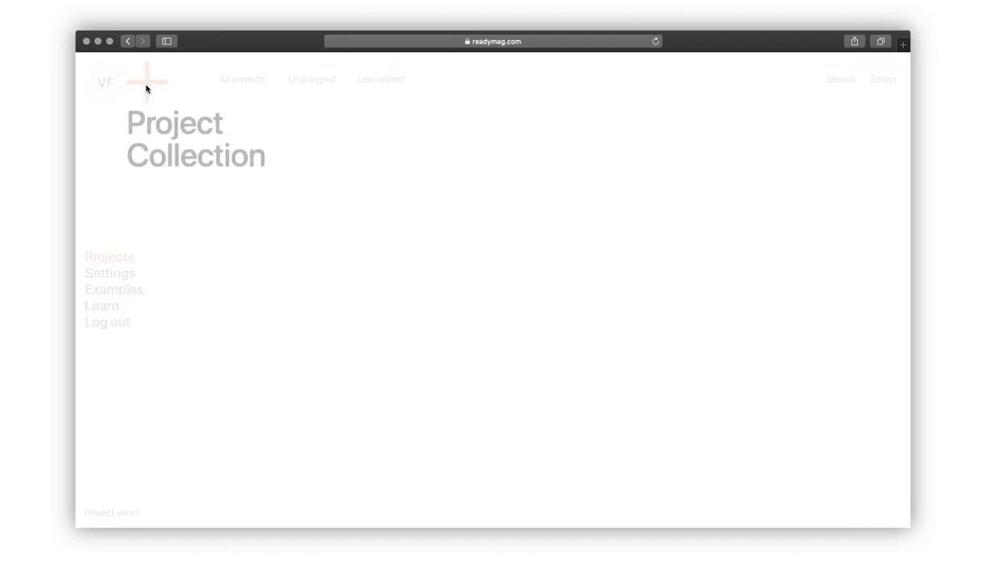
click(159, 127)
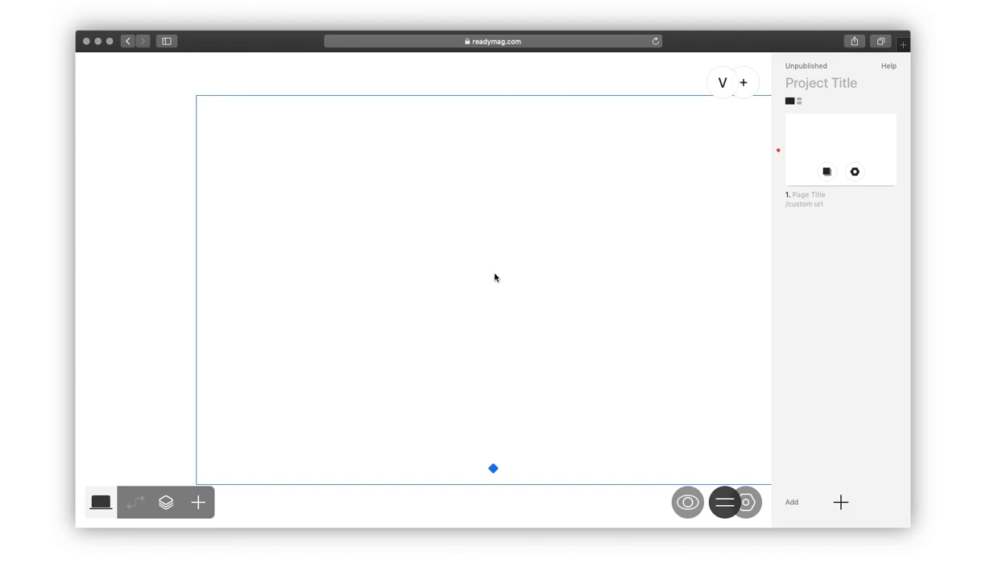
Browse the ready-made R/m page templates across all categories without adding one to the project.
click(789, 502)
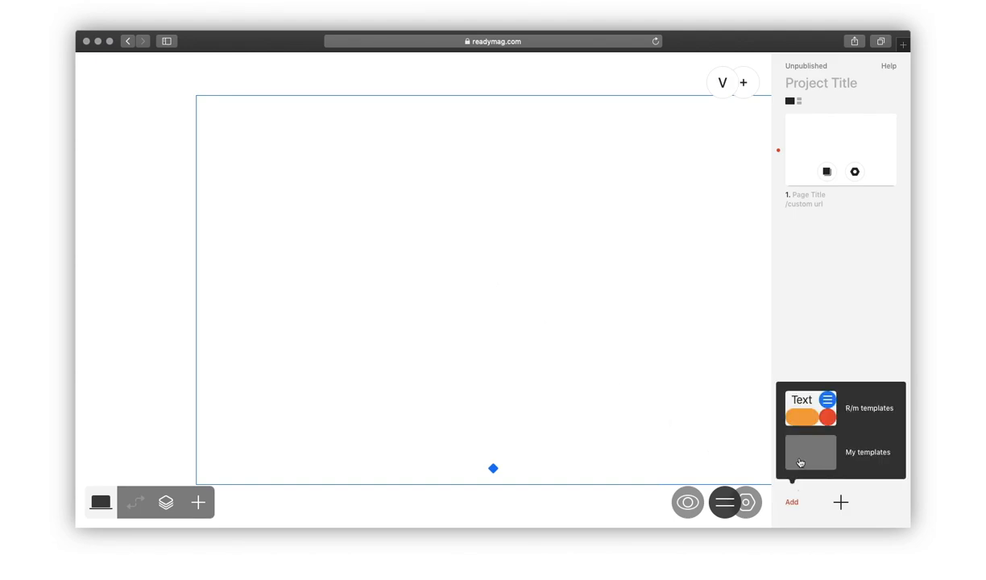
click(810, 408)
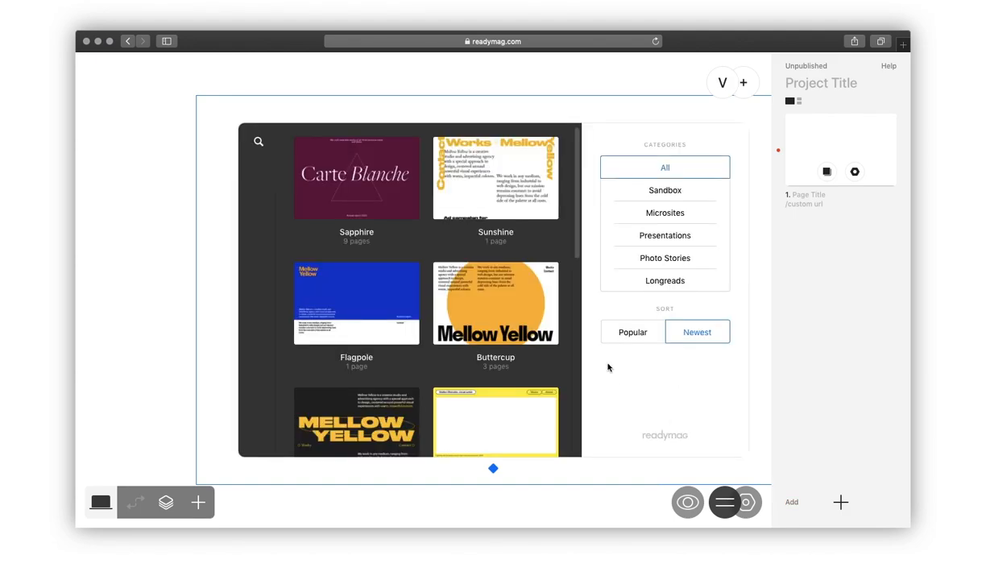
scroll(560, 357, down, 15)
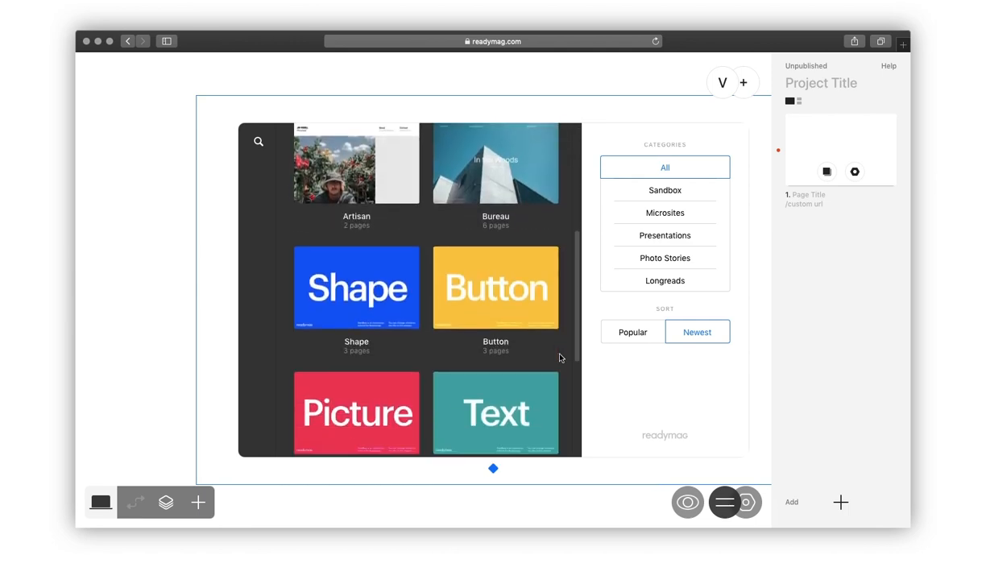
click(779, 317)
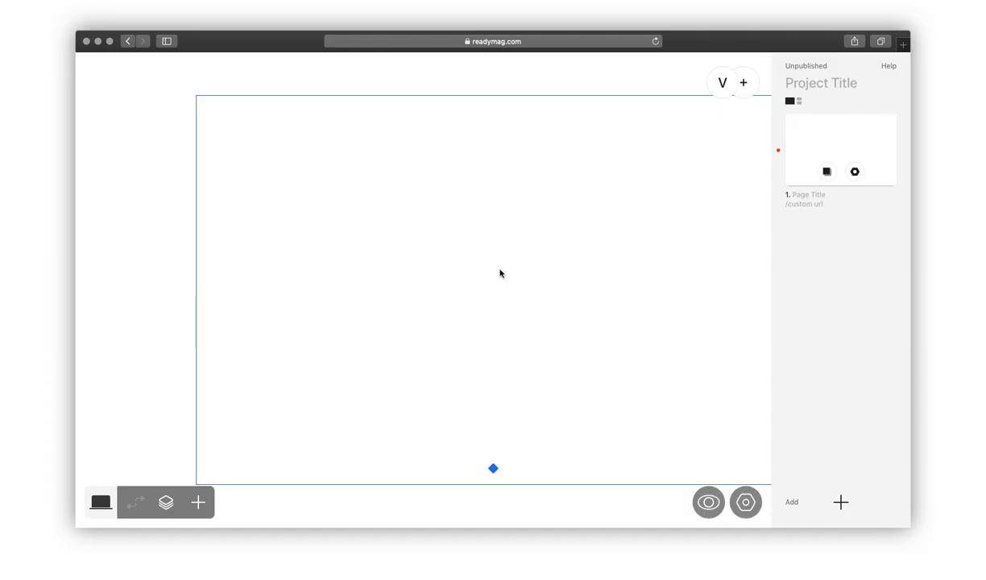
Add a text block to the page reading "Sky Fields".
click(197, 502)
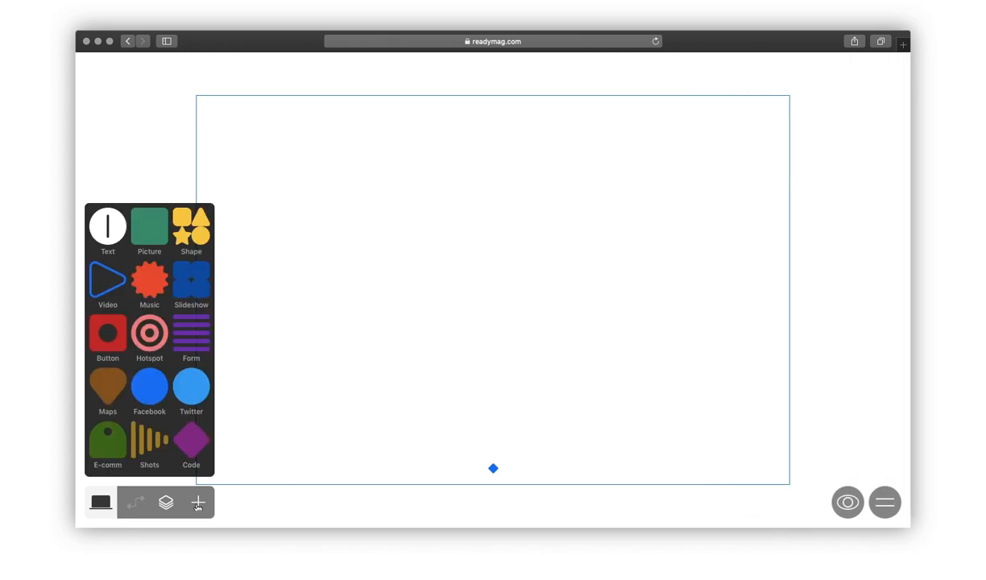
click(109, 229)
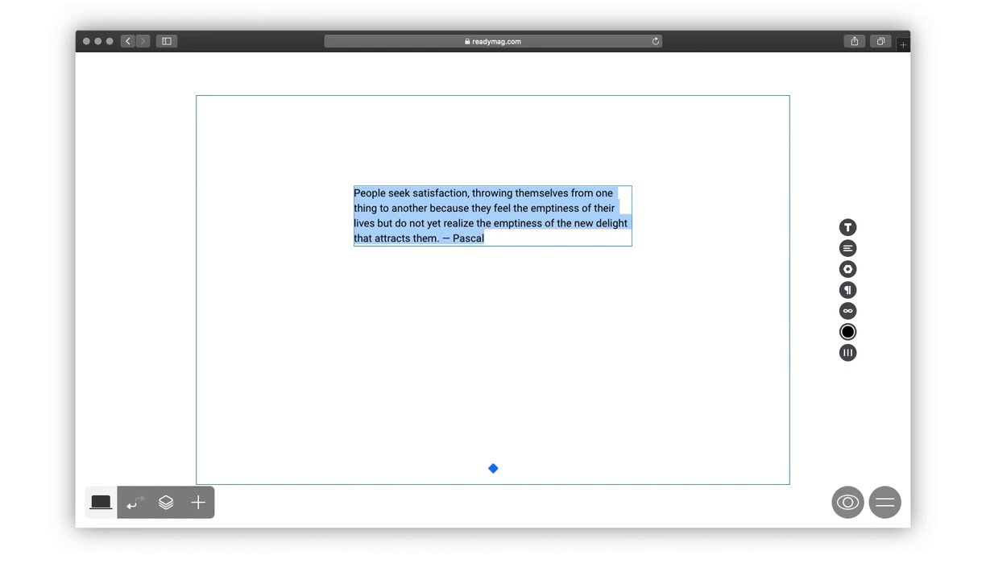
text(Sky Fields)
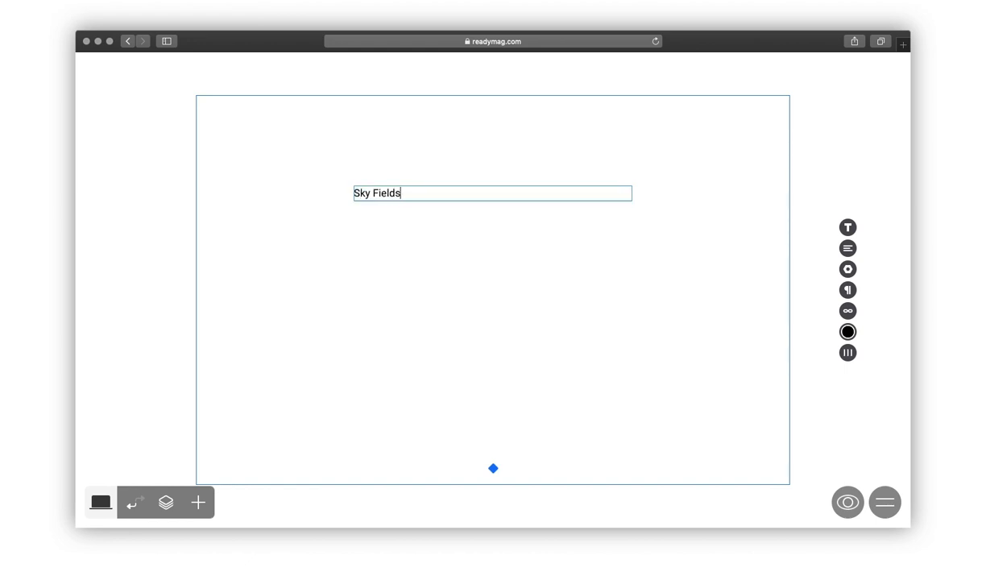
For the title text, add Neue Haas Grotesk Display and Neue Haas Grotesk Text from the Typekit library to the project's fonts.
drag(406, 194, 344, 197)
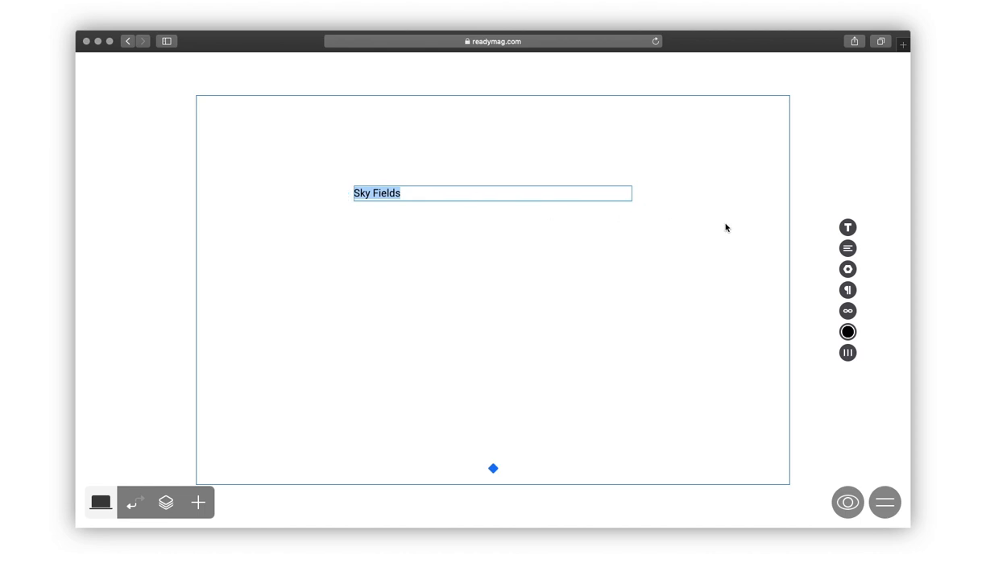
click(847, 228)
click(817, 220)
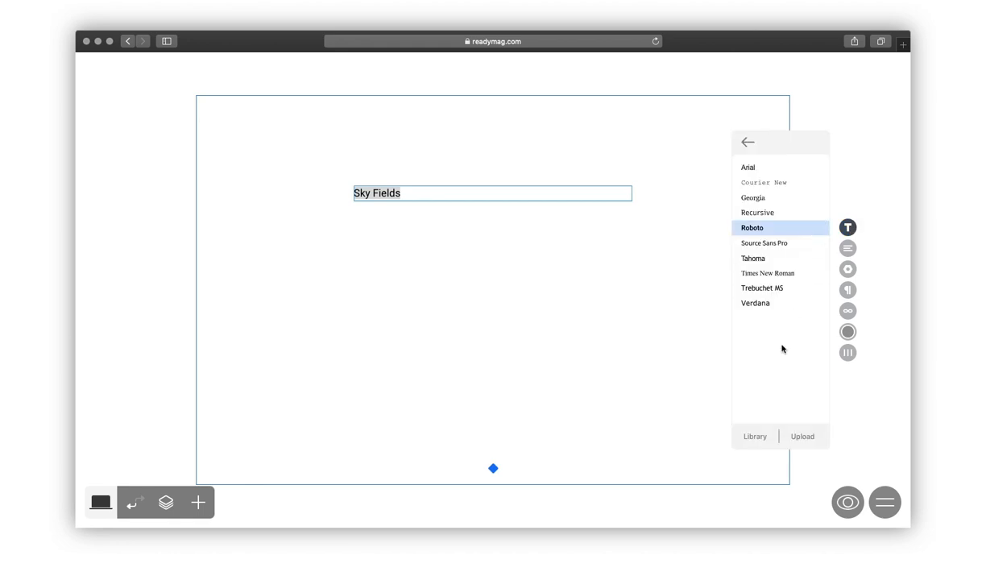
click(755, 437)
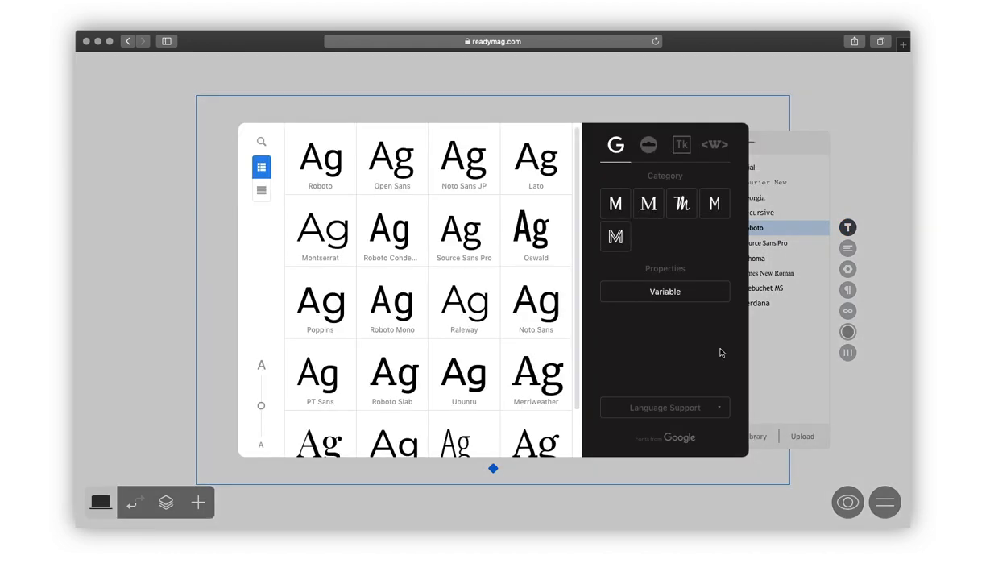
click(647, 145)
click(674, 145)
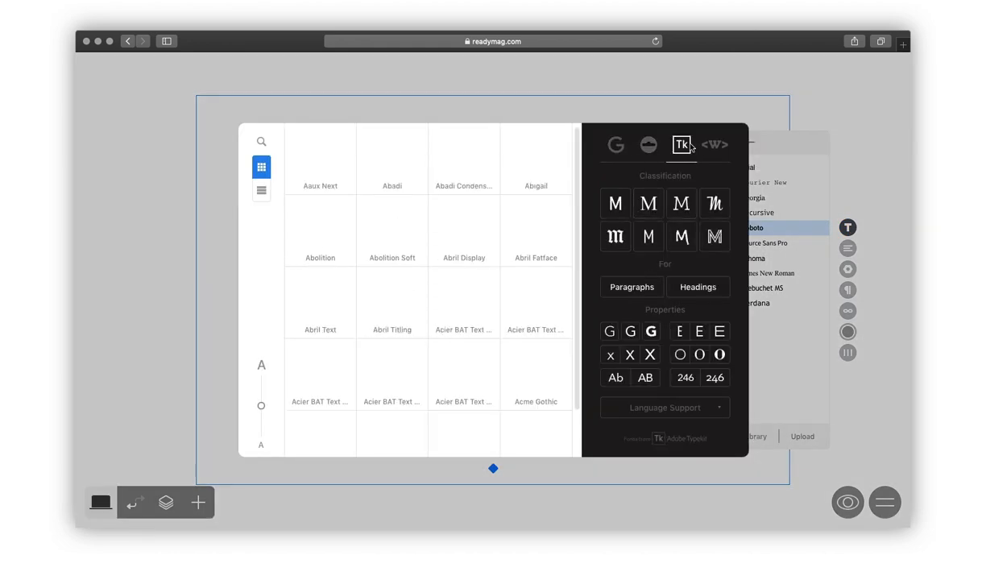
click(262, 142)
click(311, 135)
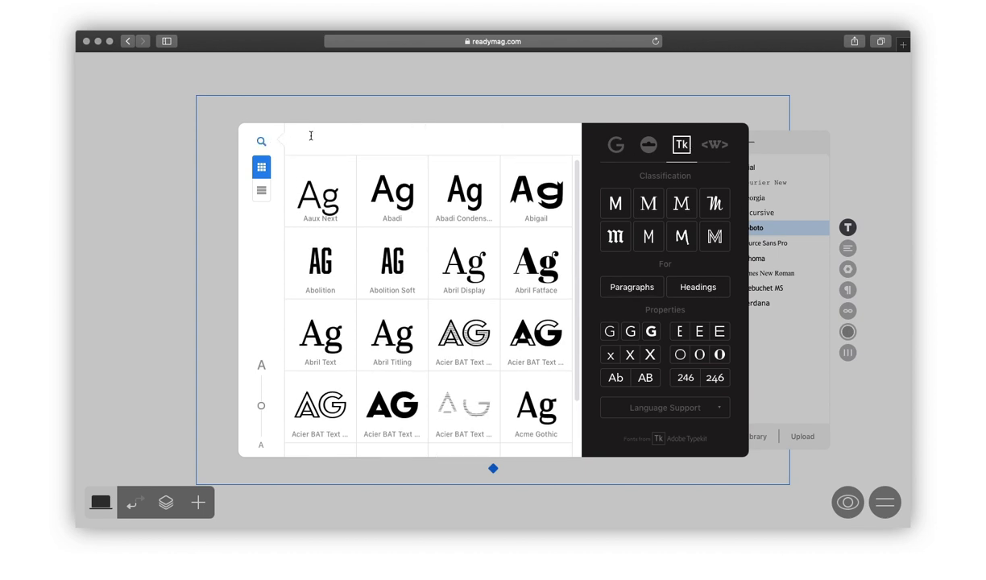
text(neue haas)
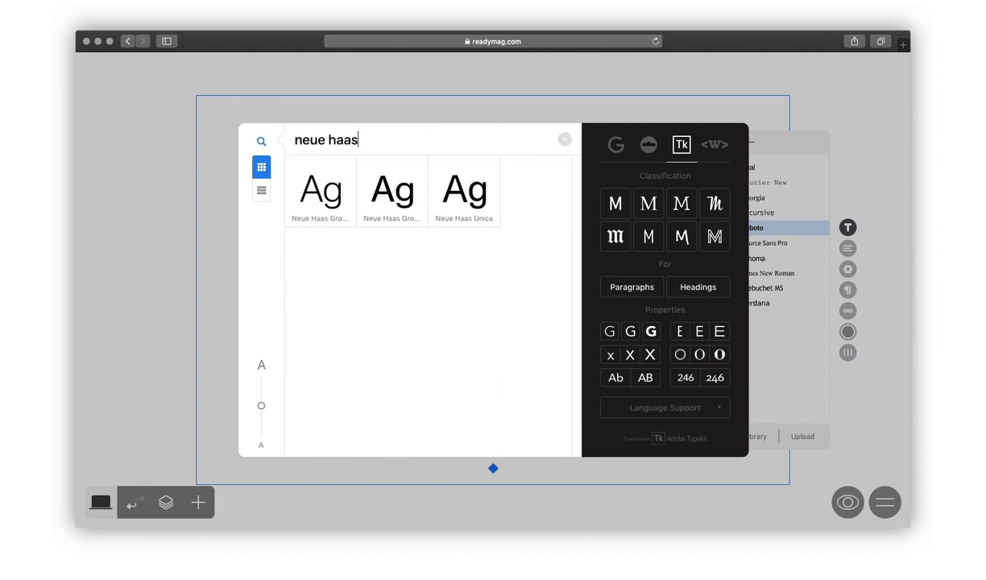
click(349, 162)
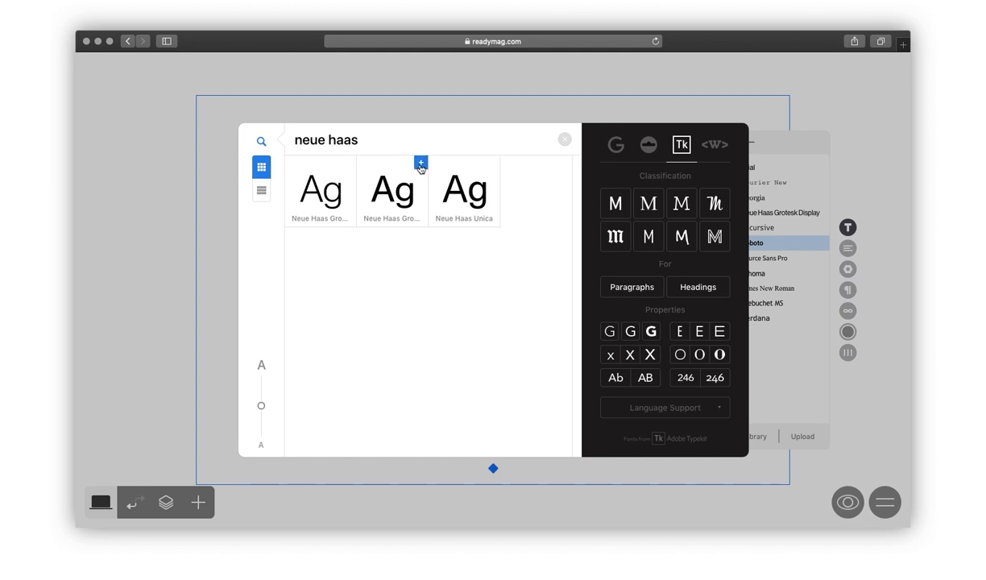
click(420, 162)
Search the Typekit library for "plantin", add Plantin to the project's fonts and close the library.
key(super+a)
text(plantin)
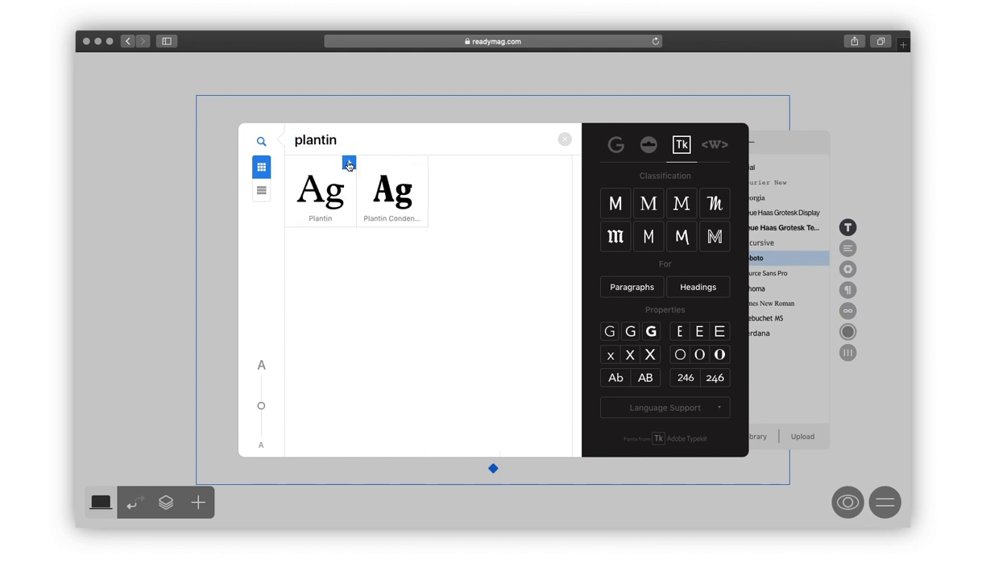
click(348, 164)
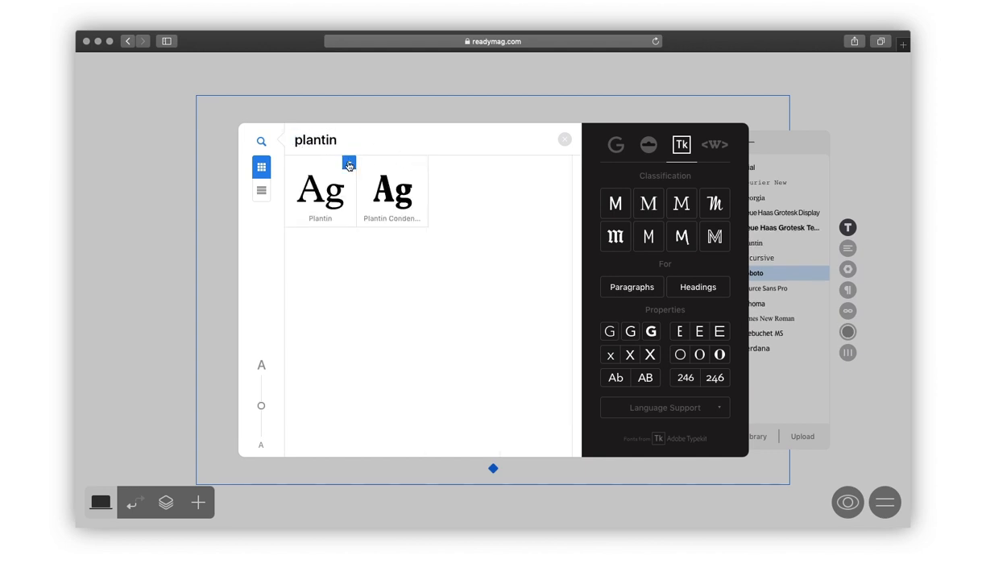
click(805, 91)
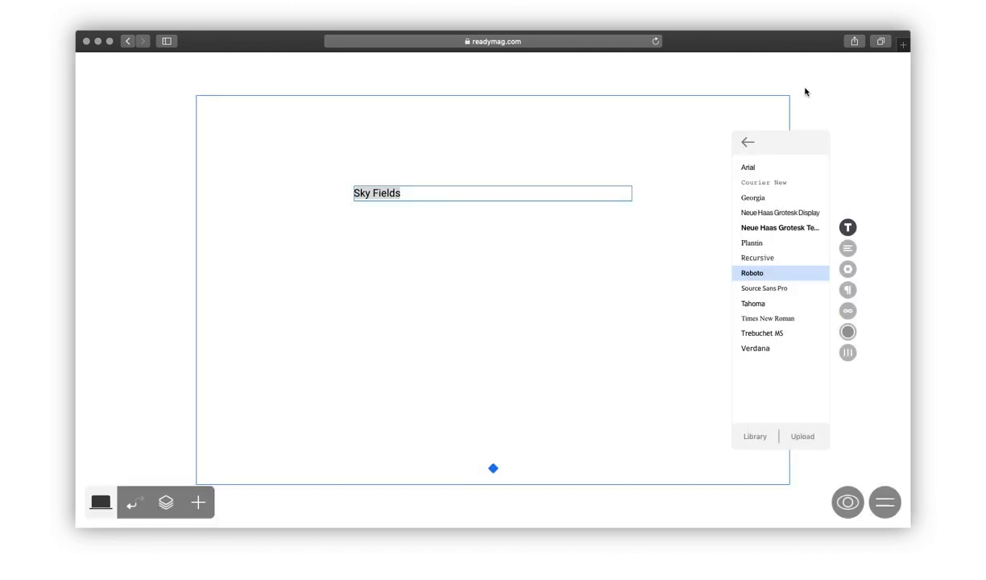
Format the title in Neue Haas Grotesk Display Medium, text size 96 and line height 137, with tighter letter spacing.
click(773, 212)
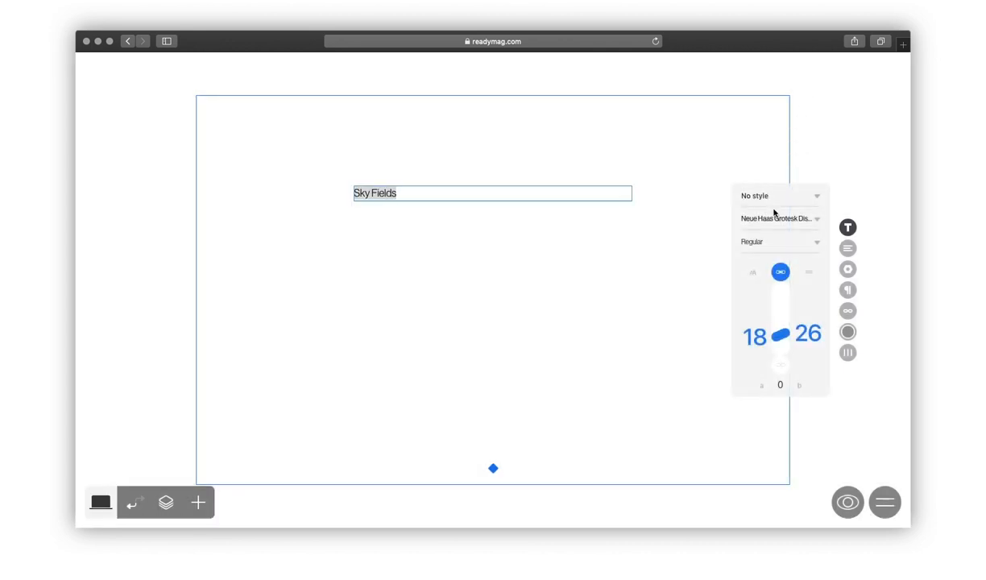
click(786, 244)
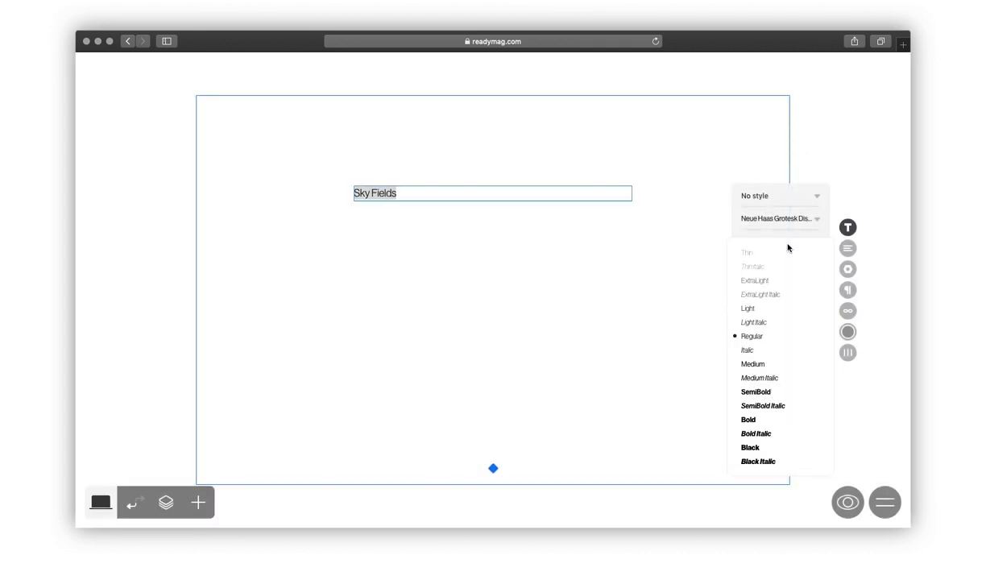
click(753, 364)
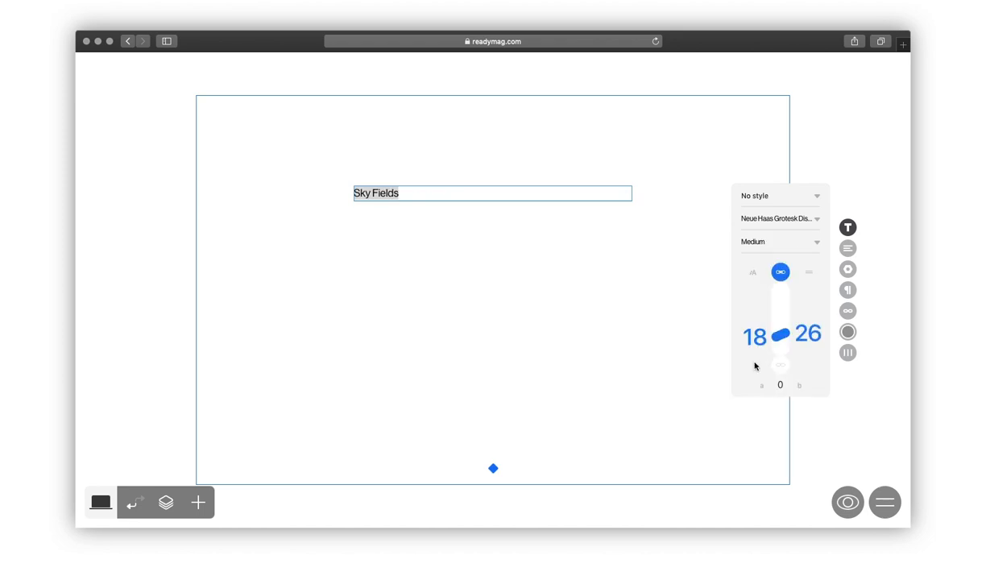
drag(756, 325, 766, 158)
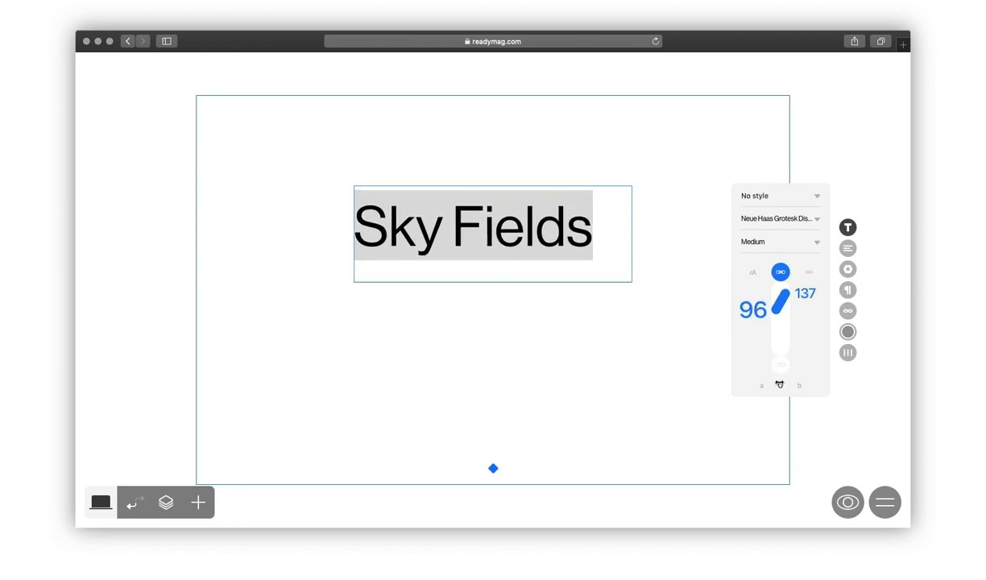
drag(779, 384, 762, 387)
Move the "Sky Fields" title to the upper-left corner of the page's content area.
click(678, 352)
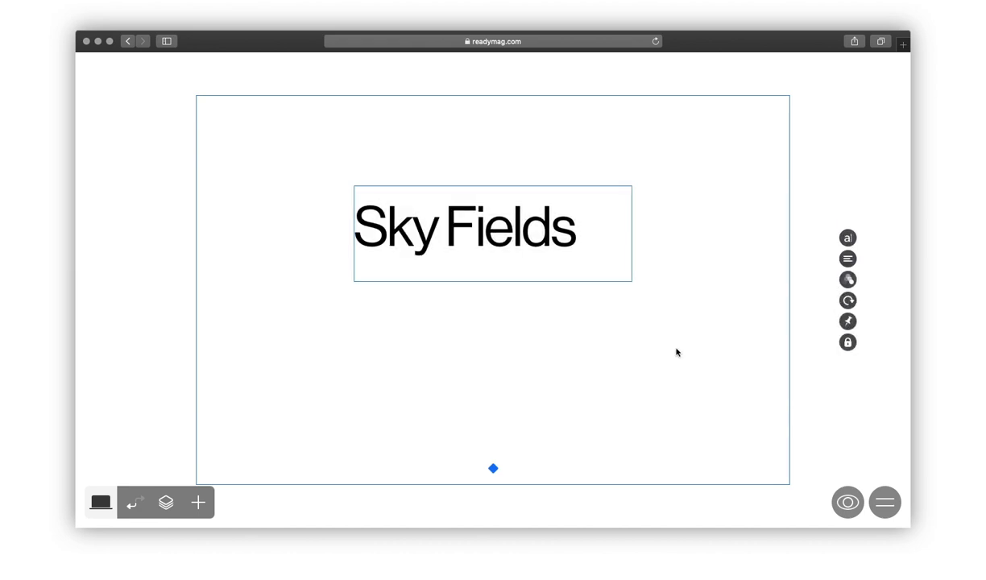
drag(526, 240, 369, 142)
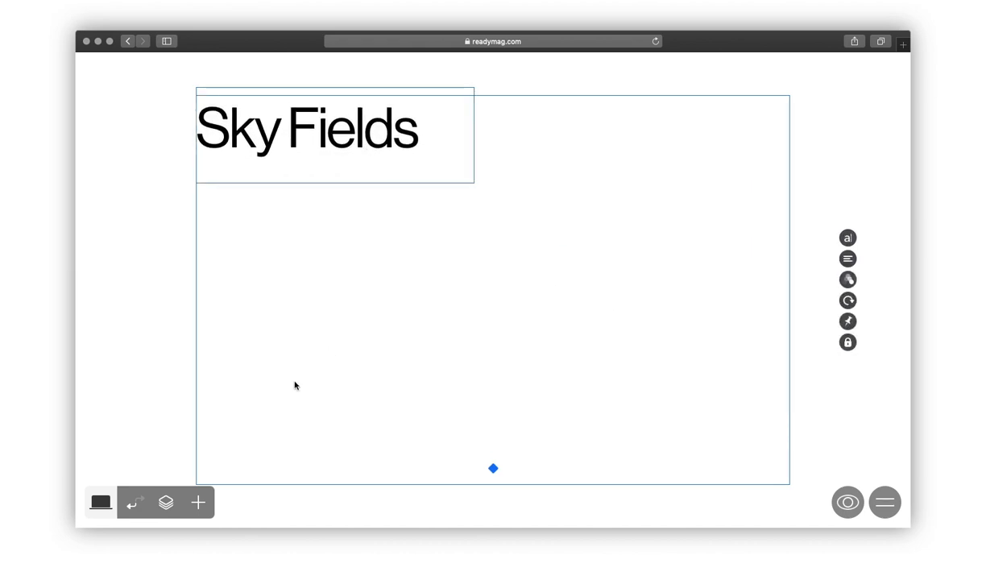
Add a text block reading "By transforming the way we engage with urban landscapes, Sky Field advances its mission to grow food, jobs, and green spaces for all.".
click(197, 501)
click(114, 240)
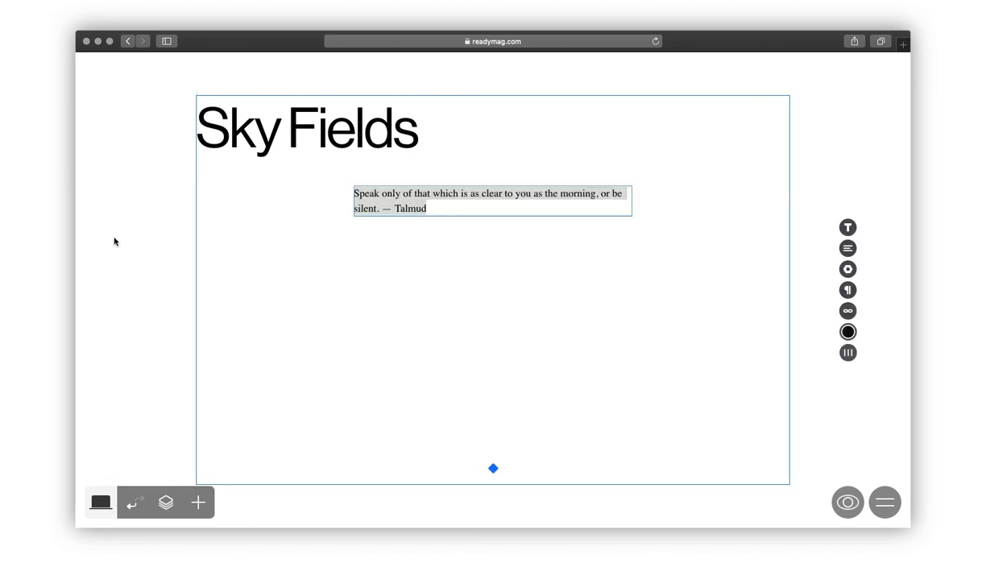
text(By transforming the way we engage with urban landscapes, Sky Field advances its mission to grow food, jobs, and green spaces for all.)
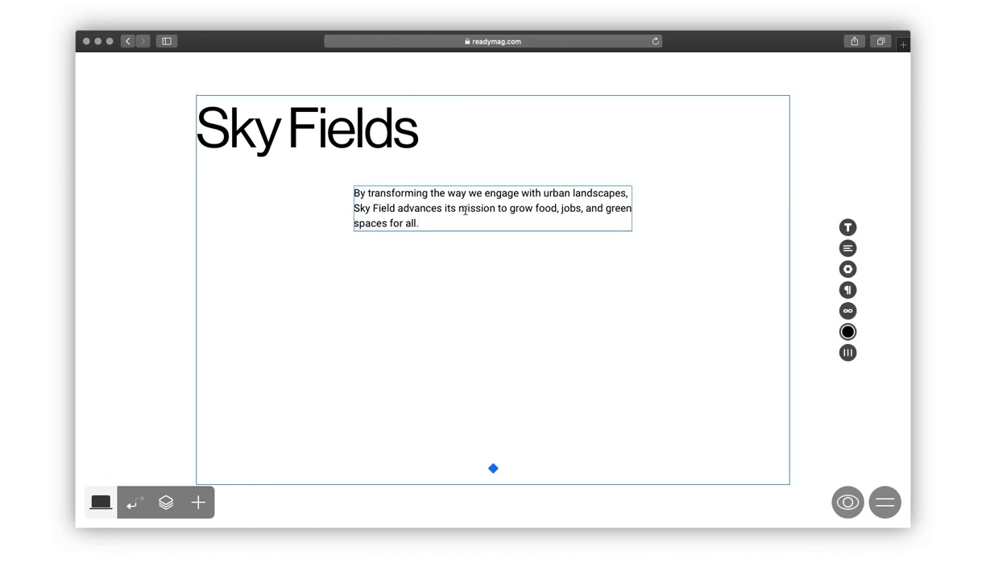
Set the whole paragraph in Neue Haas Grotesk Text with Medium weight.
drag(420, 223, 332, 171)
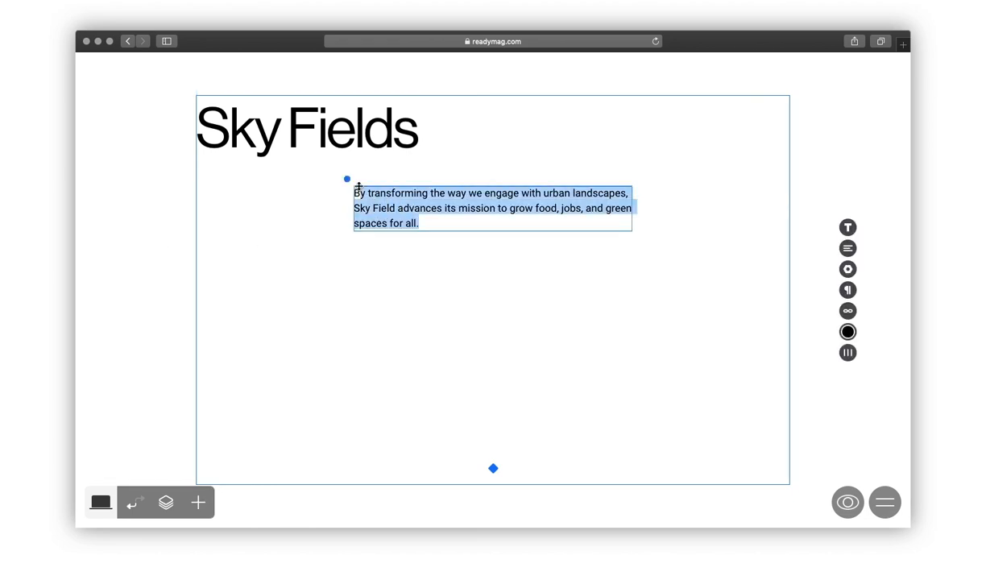
click(847, 227)
click(810, 218)
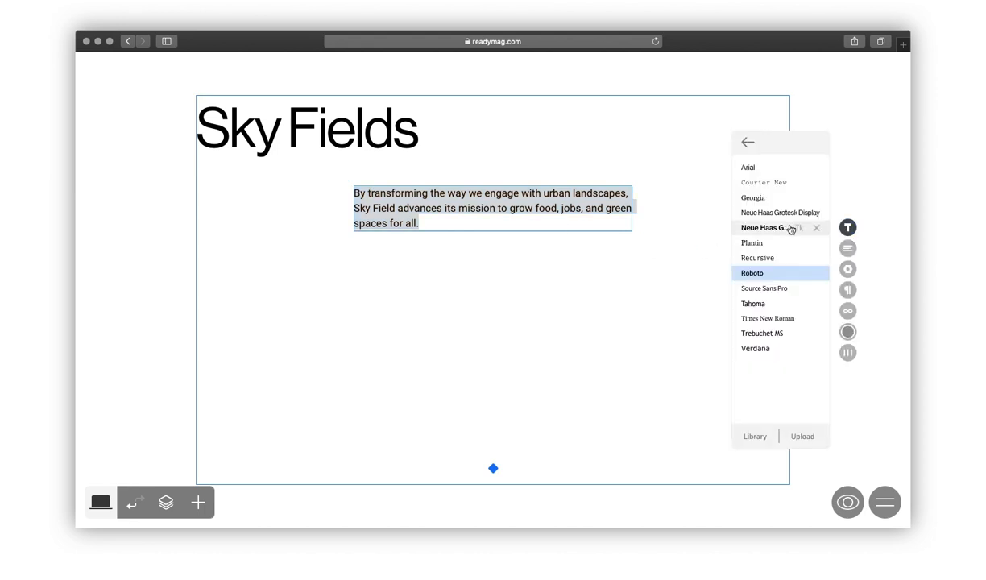
click(759, 226)
click(783, 240)
click(765, 279)
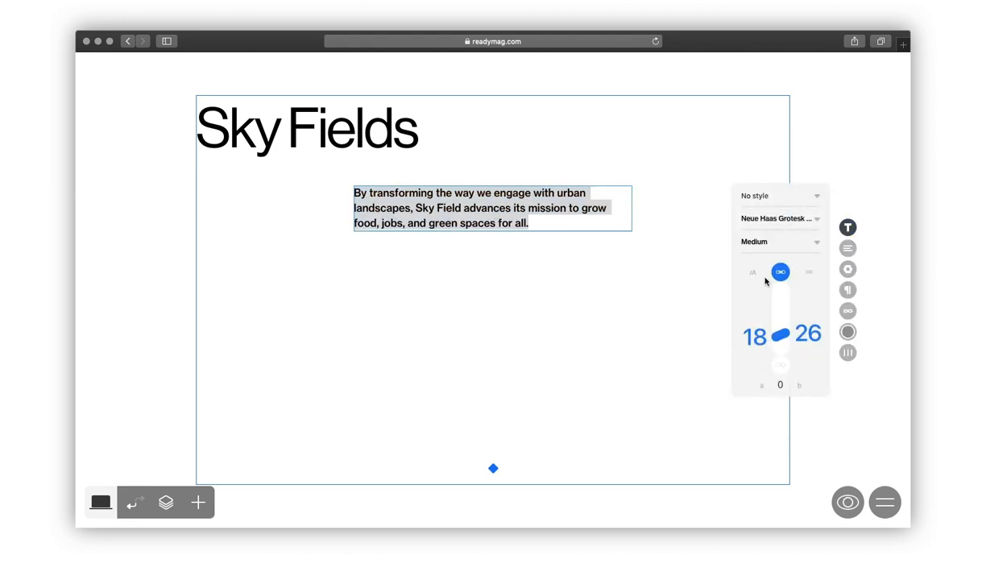
Unlink the paragraph's text size and line height, setting them to 15 and 30, and set its letter spacing to -0.3.
drag(758, 335, 813, 321)
click(781, 272)
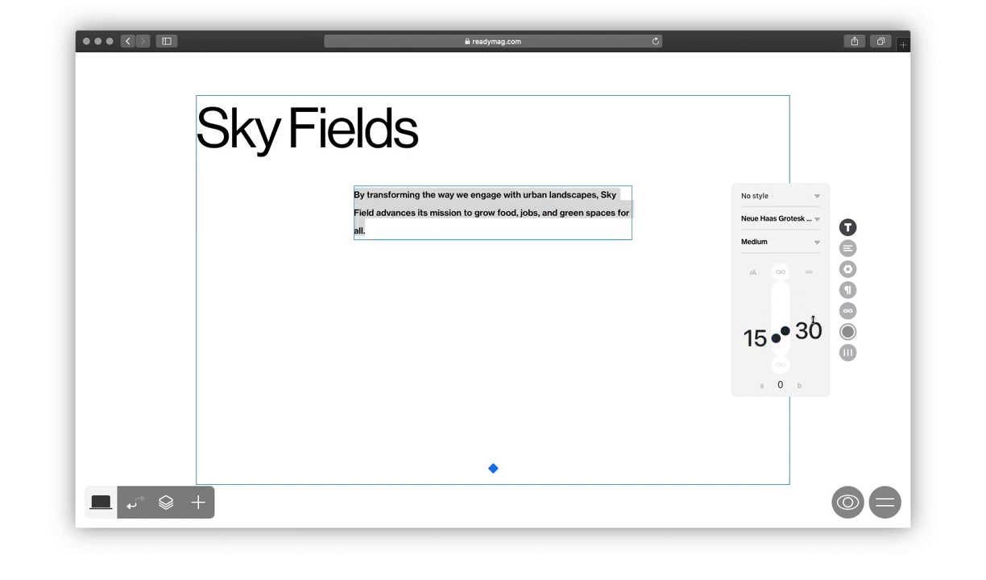
drag(785, 378, 779, 387)
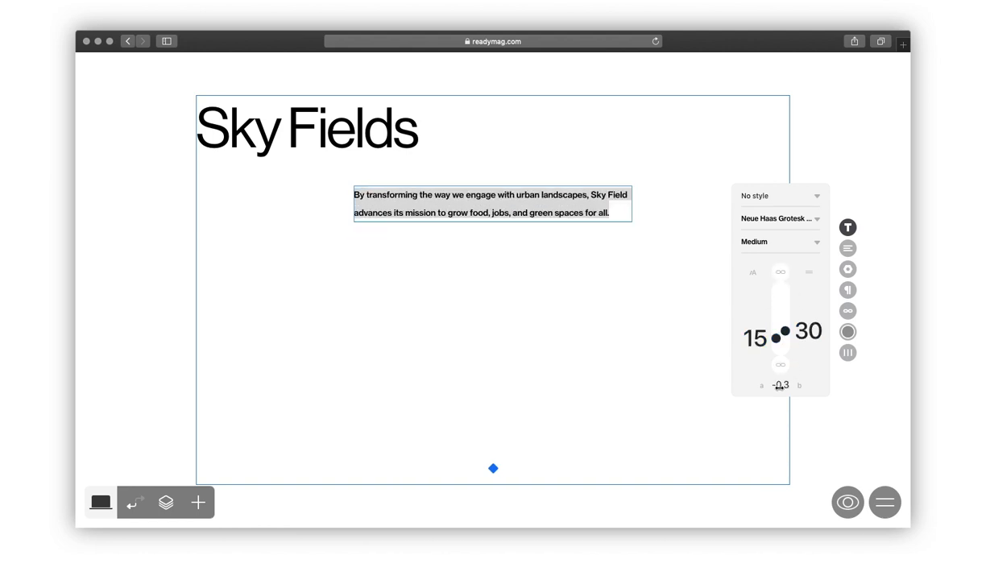
Save the paragraph's formatting as a new project text style named "paragraph small".
click(771, 201)
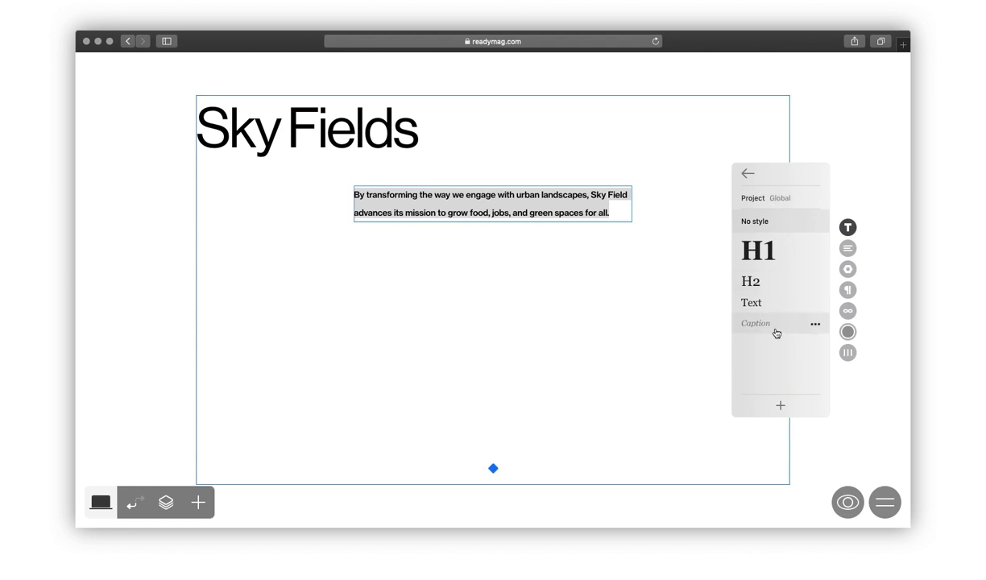
click(780, 406)
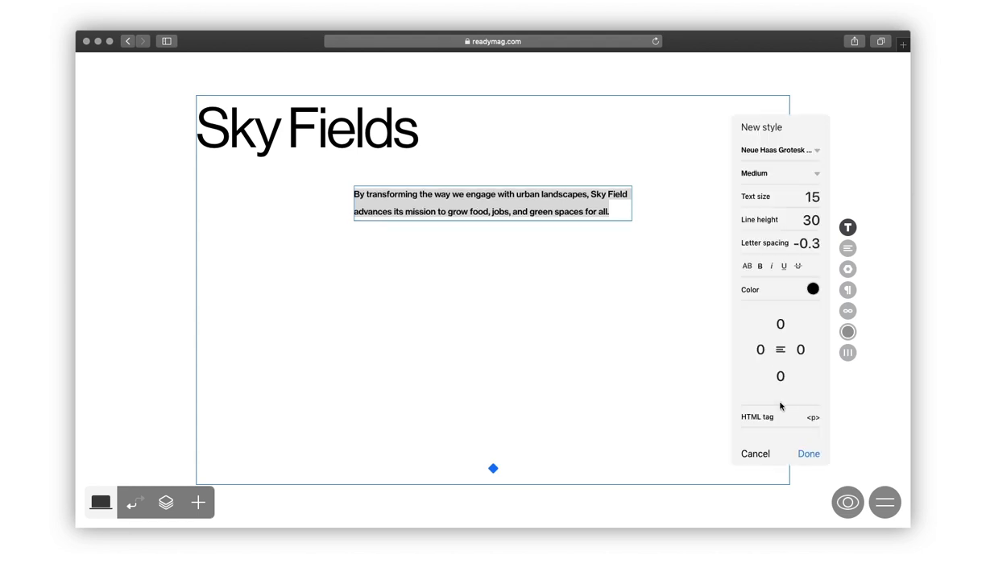
triple_click(767, 126)
text(paragraph small)
click(808, 455)
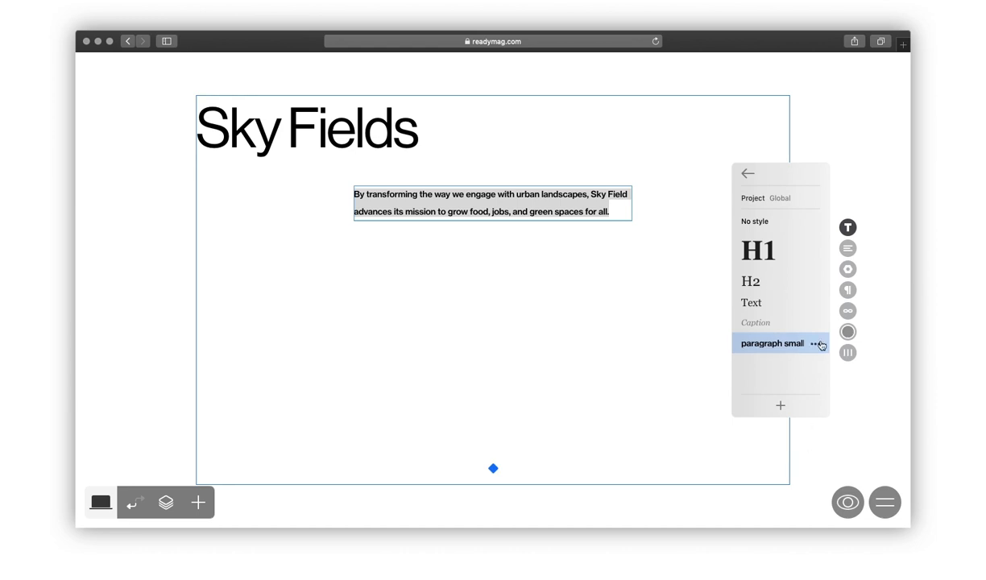
Edit the "paragraph small" text style, setting its line height to 20.
click(818, 344)
click(749, 345)
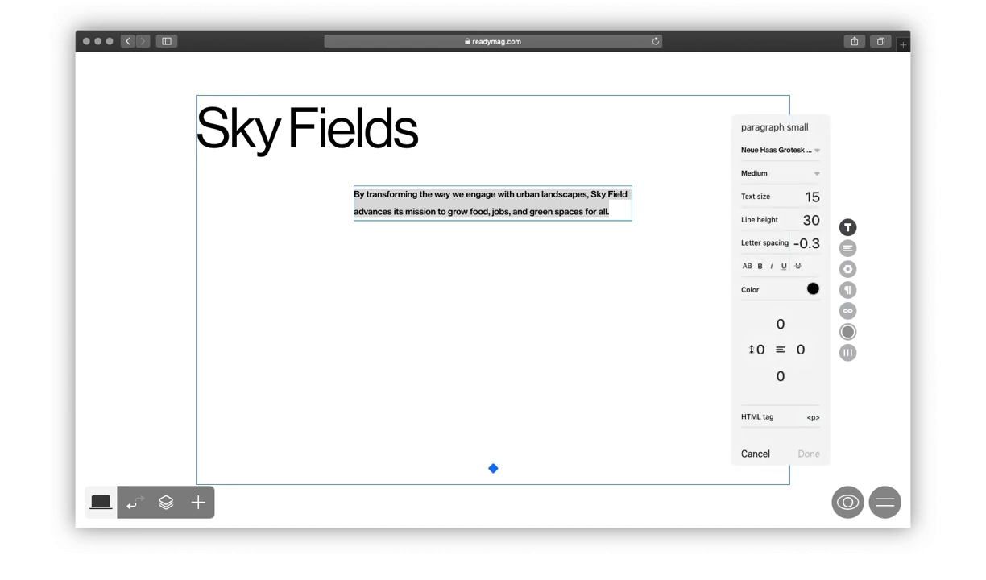
drag(807, 226, 805, 392)
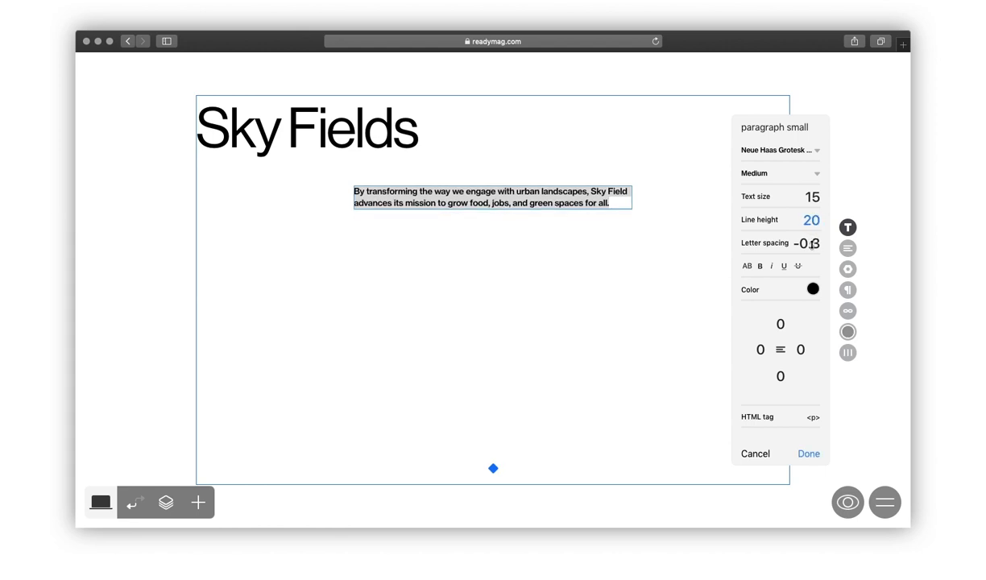
click(808, 453)
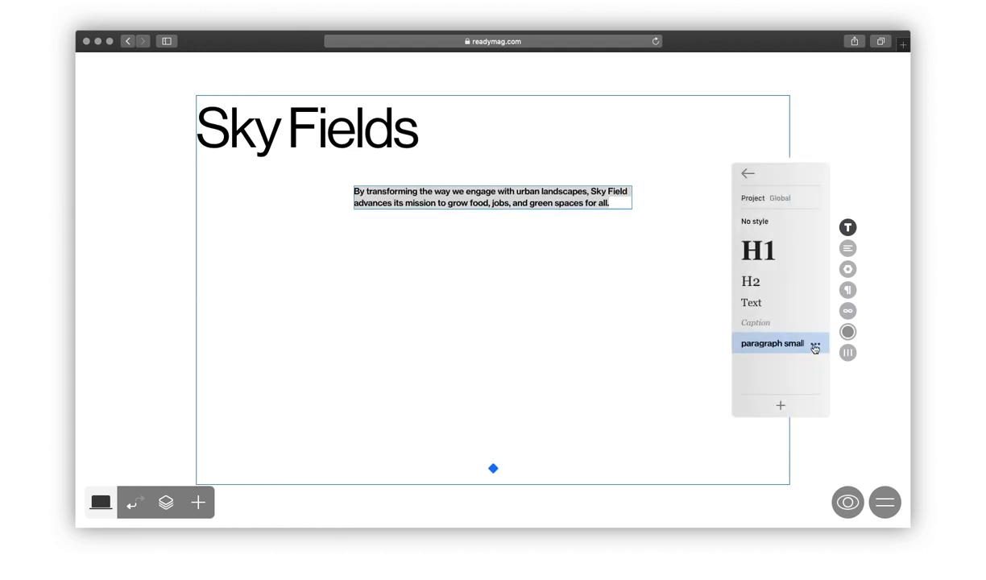
Make the "paragraph small" text style global and leave text editing.
click(815, 346)
click(773, 377)
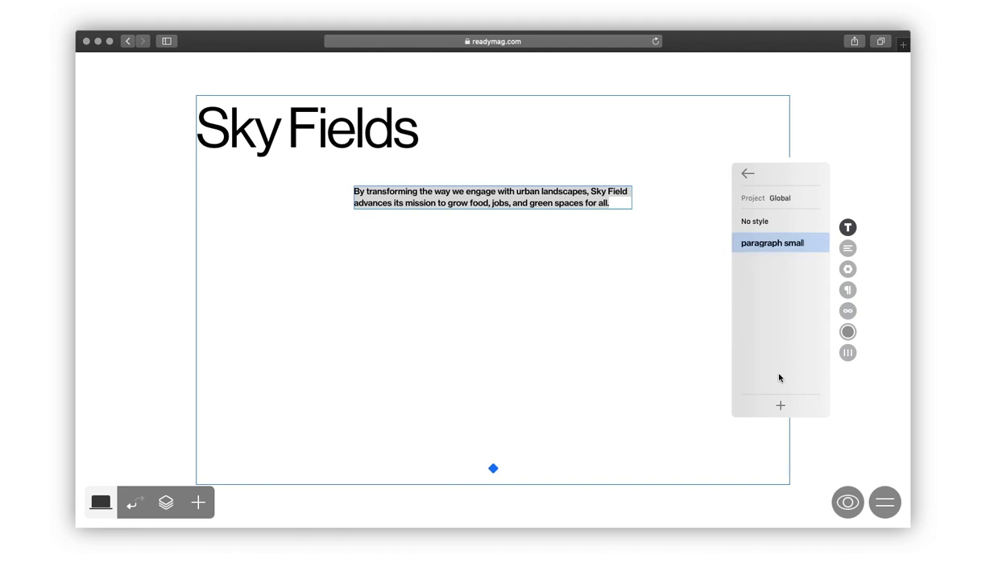
key(Escape)
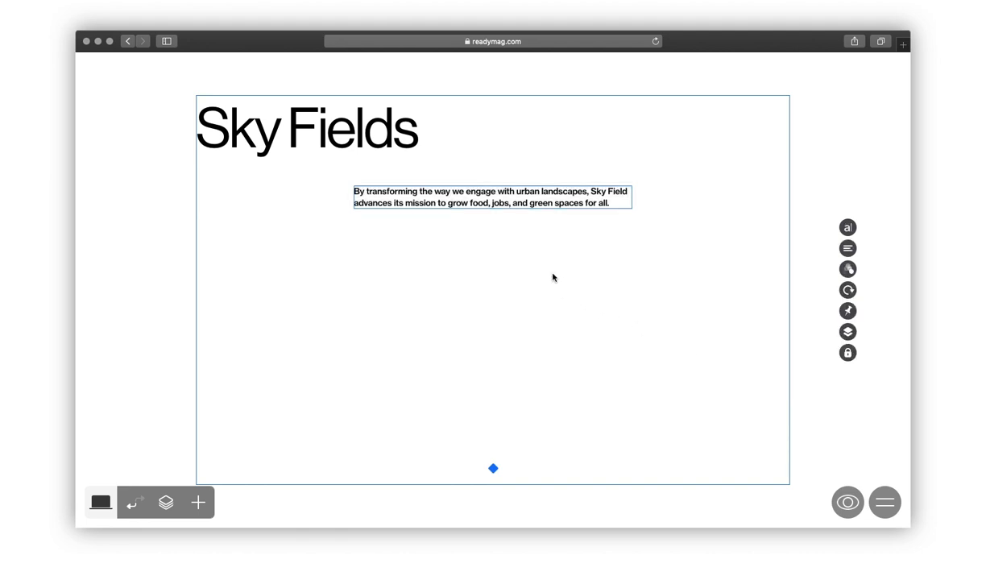
Narrow the intro paragraph so it wraps onto three lines and place it beside the Sky Fields title.
drag(631, 196, 562, 202)
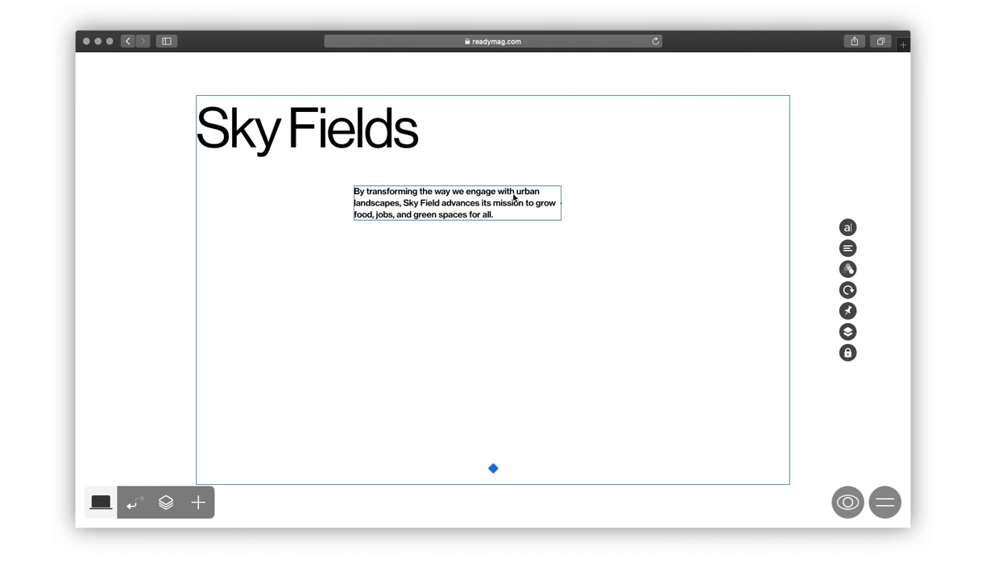
drag(470, 202, 675, 135)
click(491, 281)
Add a text block beginning "Located in Brooklyn, NY, Sky Fields is a nonprofit agricultural company" and ending "through urban farming, education, and events.".
click(198, 502)
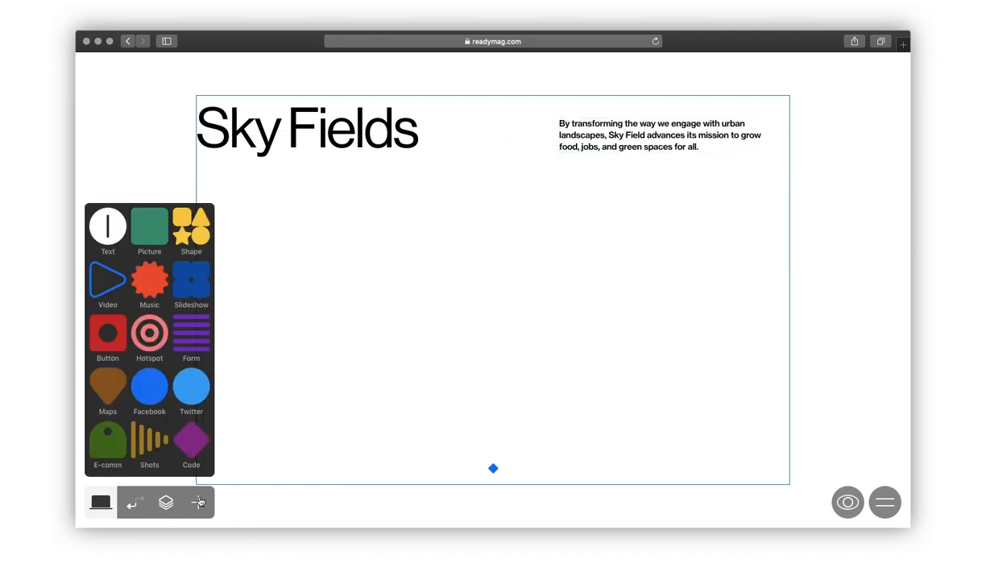
click(107, 237)
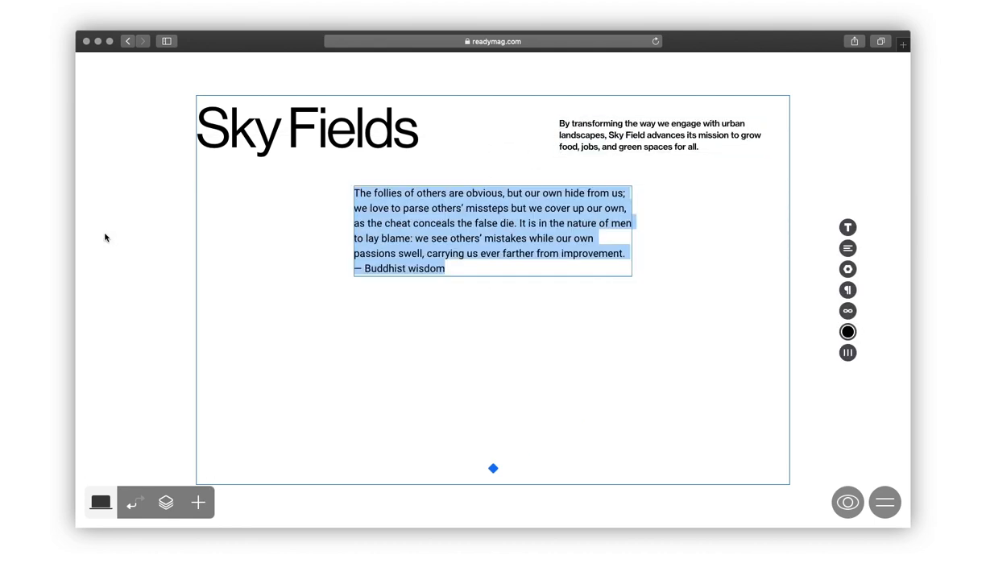
text(Located in Brooklyn, NY, Sky Fields is a nonprofit agricultural company—we farm rooftops, build green spaces, and promote sustainable living and local ecology through urban farming, education, and events.)
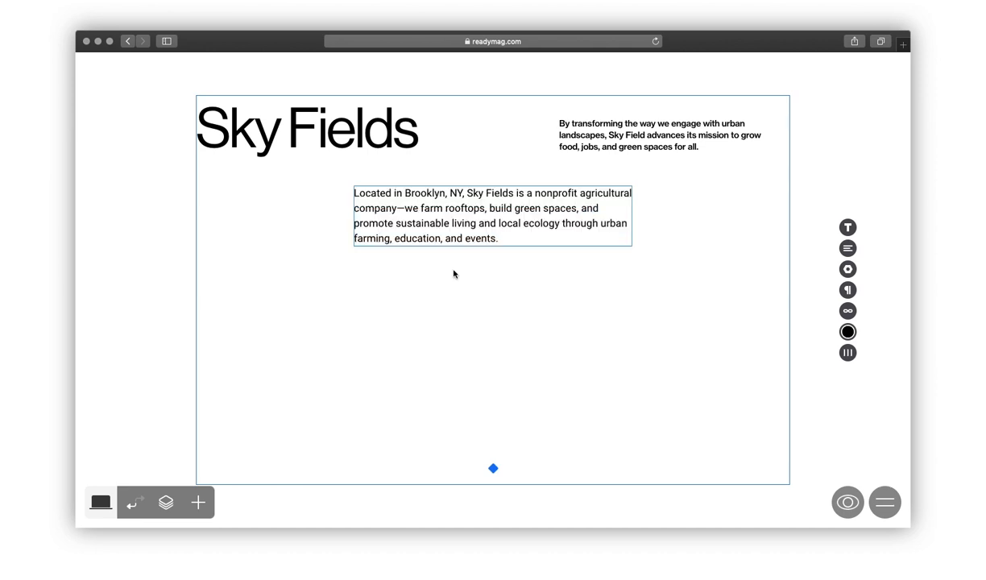
Set the whole Brooklyn paragraph in Plantin with text size 34 and line height 40.
drag(499, 238, 329, 175)
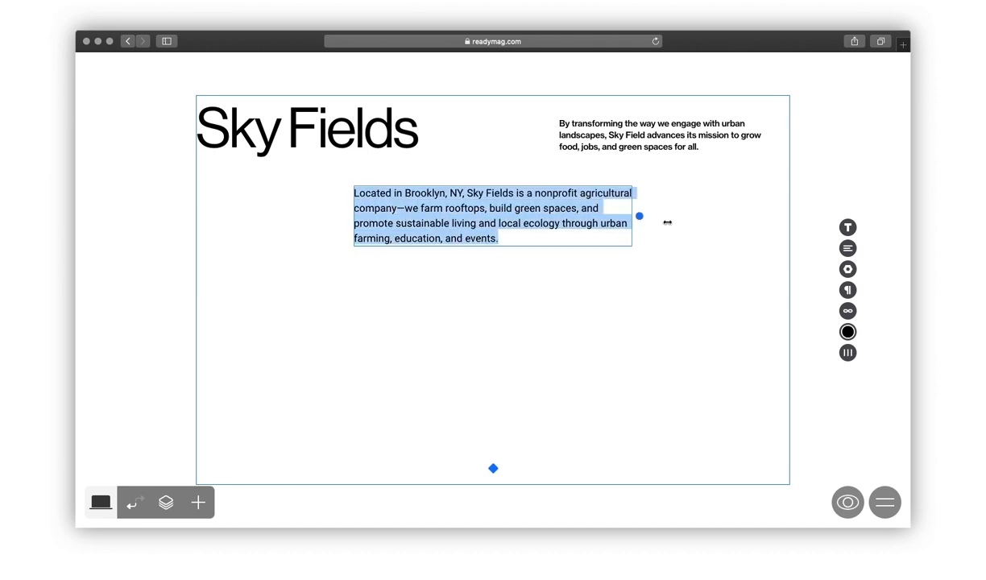
click(847, 227)
click(815, 219)
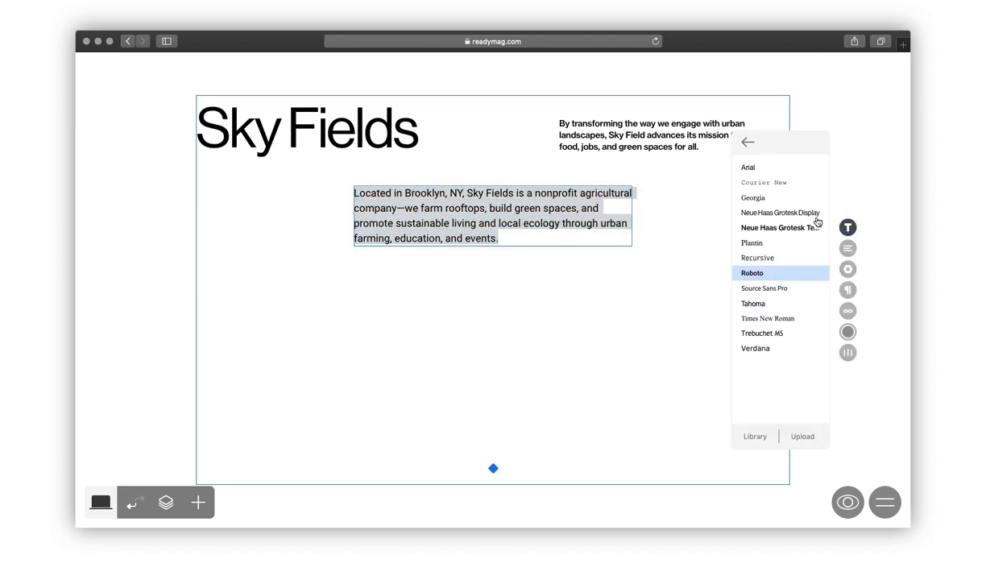
click(769, 244)
drag(756, 331, 777, 324)
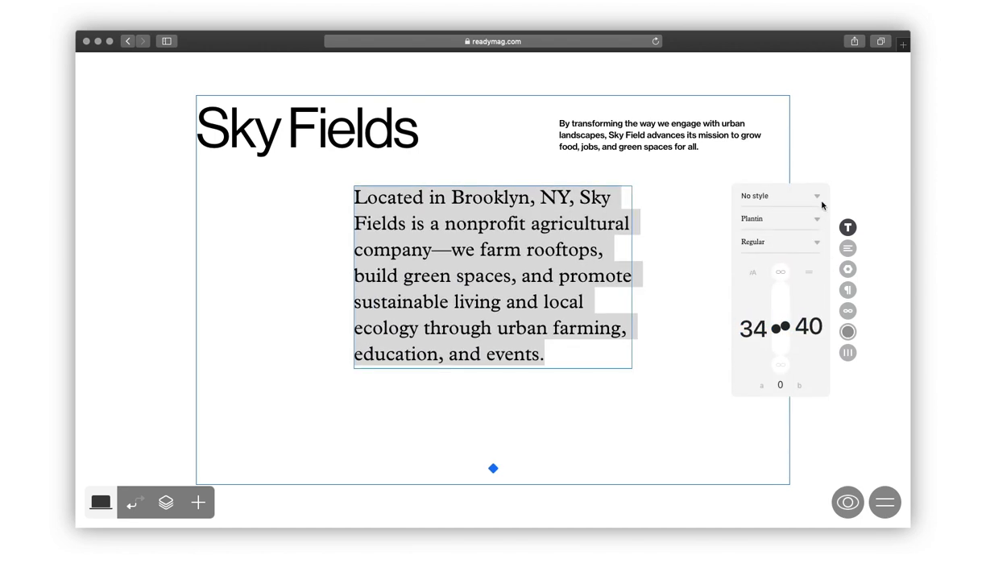
Save the Brooklyn paragraph's formatting as a new project text style named "paragraph medium".
click(788, 196)
click(747, 391)
triple_click(761, 127)
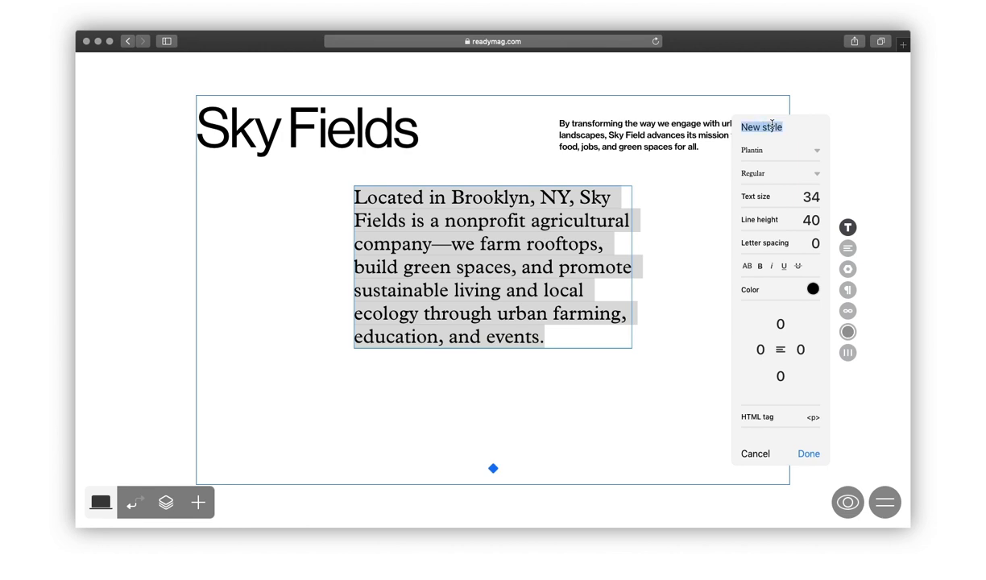
text(paragraph-medium)
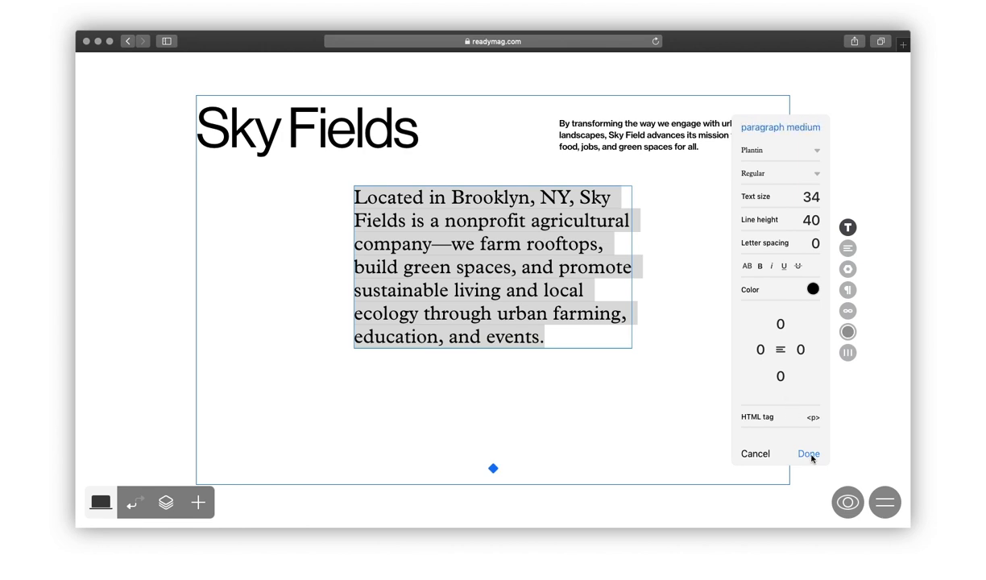
click(806, 453)
click(631, 396)
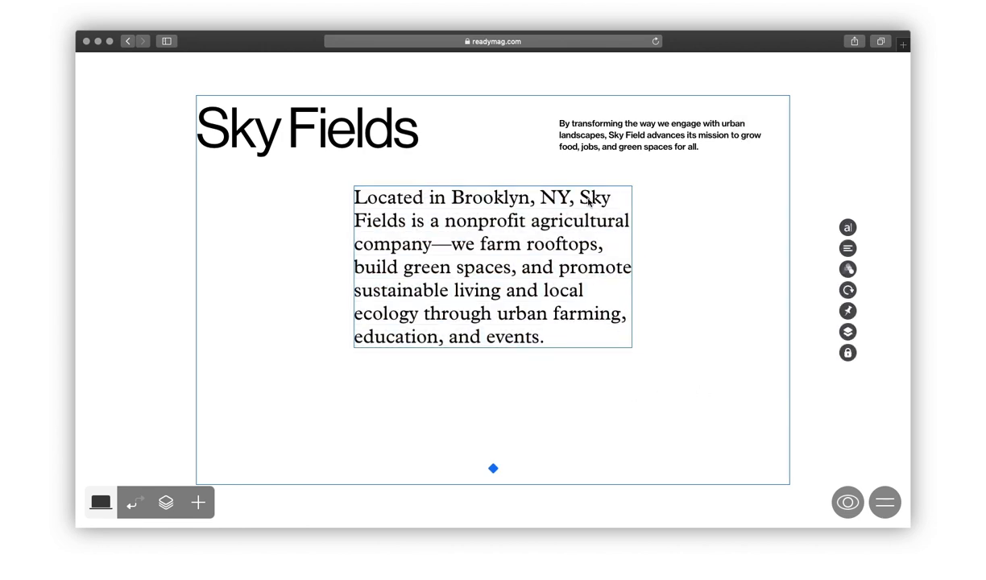
Set the words "Sky Fields" within the Brooklyn paragraph in Plantin Italic.
double_click(582, 197)
drag(582, 198, 402, 219)
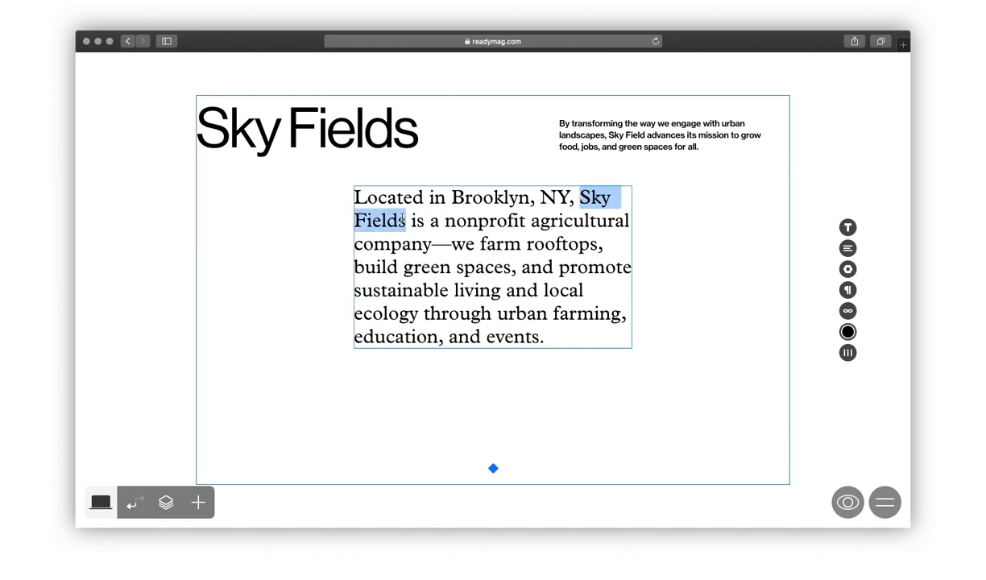
click(847, 227)
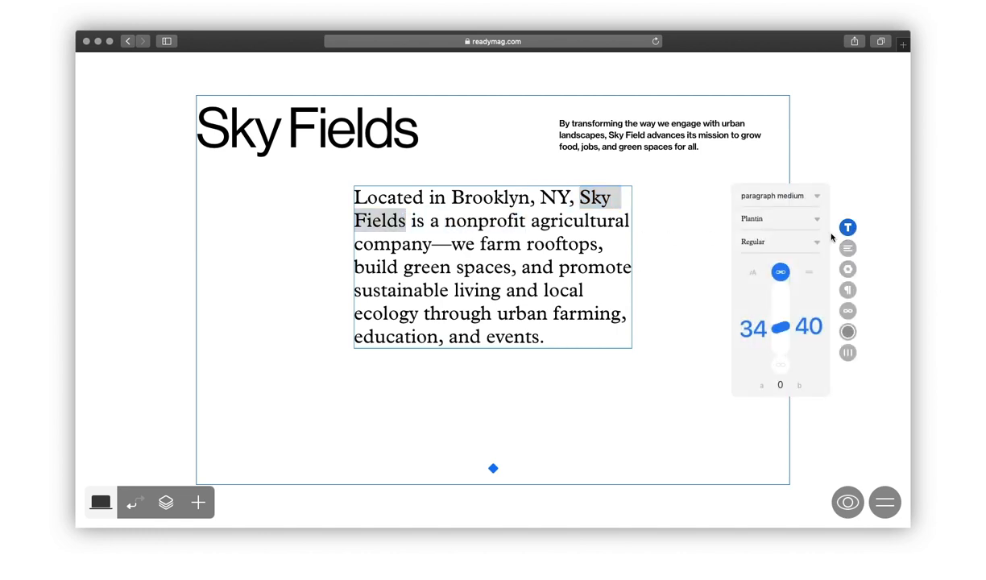
click(818, 242)
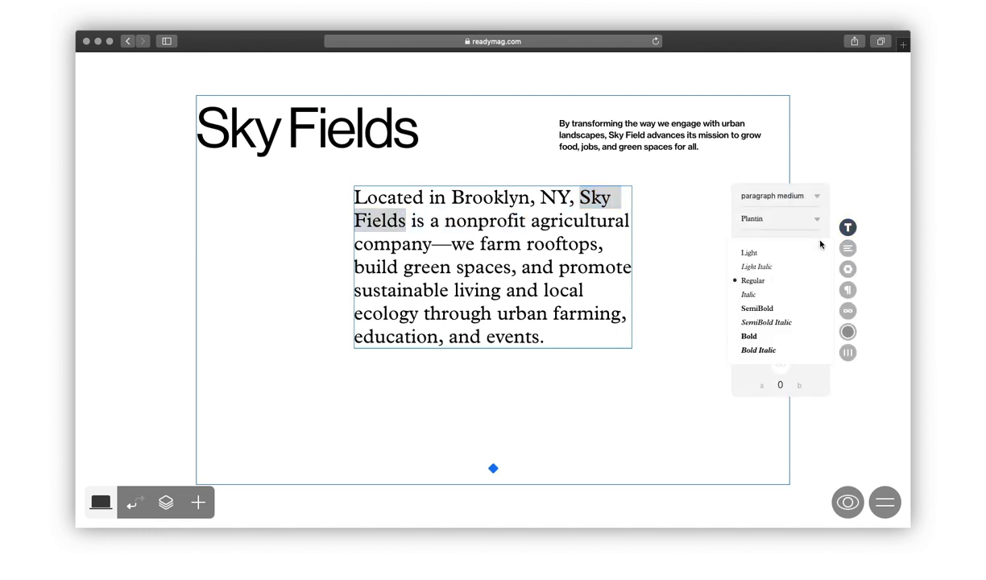
click(750, 295)
click(557, 391)
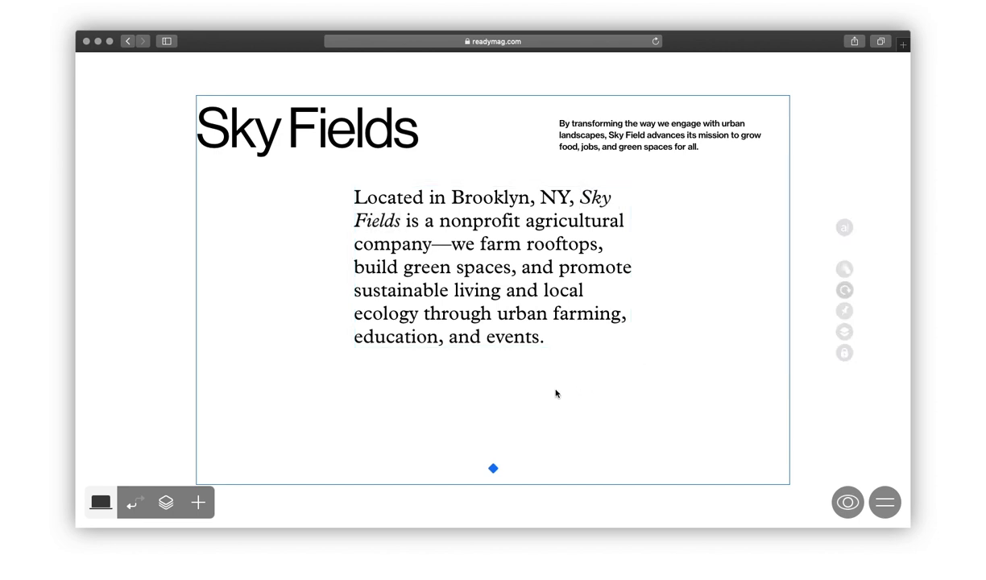
Move the Brooklyn paragraph against the page's right margin and left-align the small intro paragraph with it.
drag(431, 268, 588, 276)
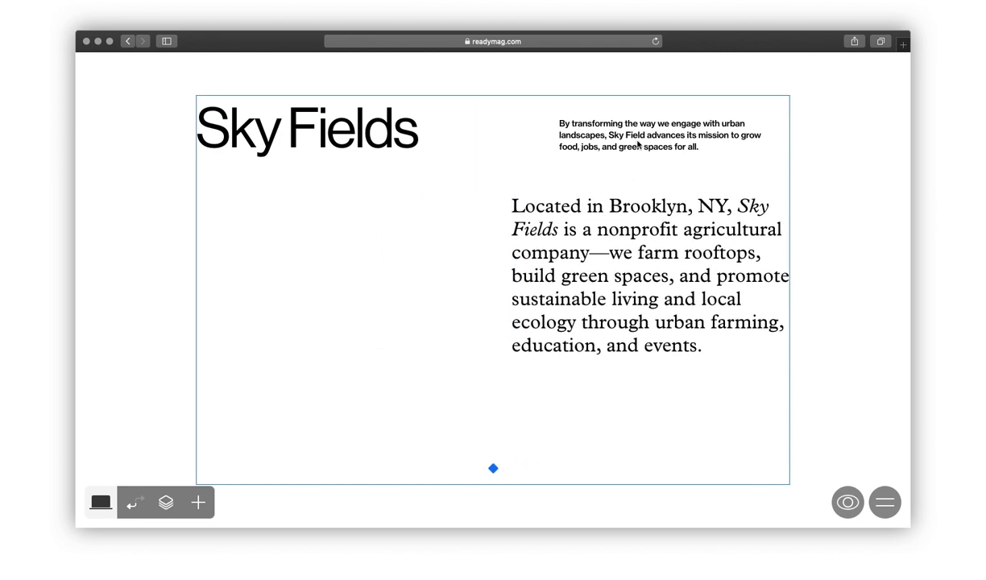
drag(611, 139, 592, 144)
Add a text block reading "Scroll for news", narrow it, and place it below the Brooklyn paragraph, aligned with its left edge.
click(198, 502)
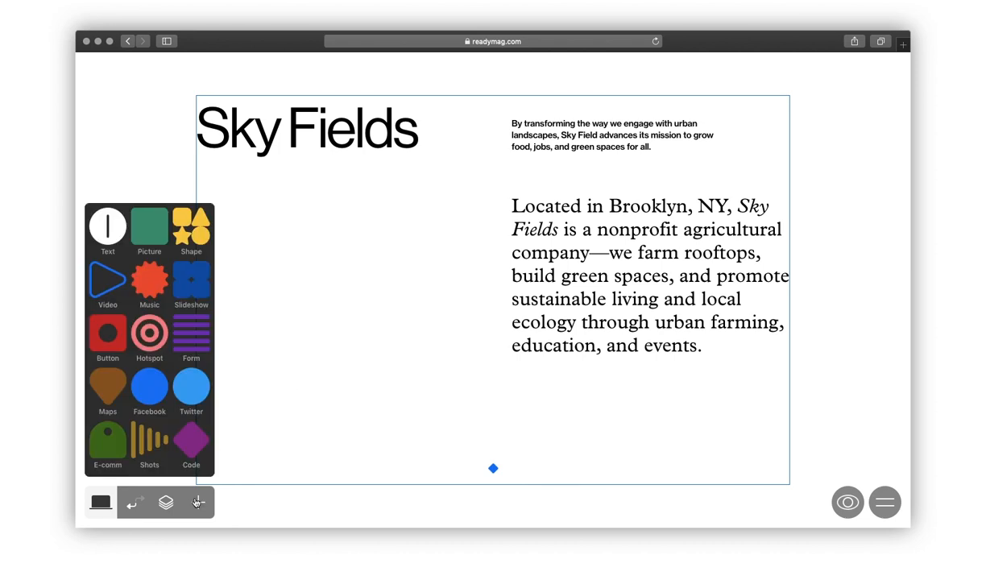
click(112, 238)
text(Scroll for news)
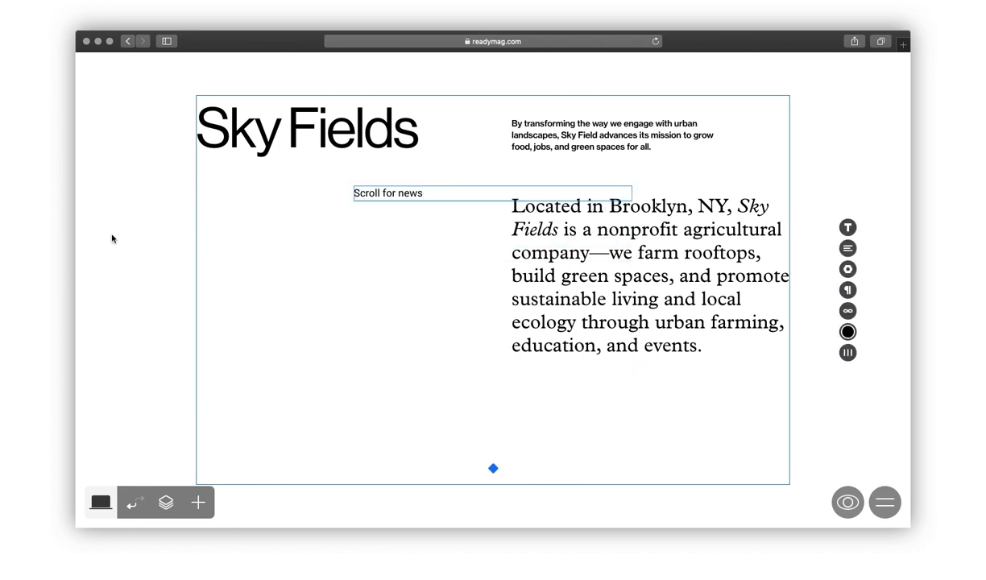
click(406, 233)
drag(631, 193, 567, 396)
Apply the "paragraph small" text style to the "Scroll for news" text.
double_click(568, 396)
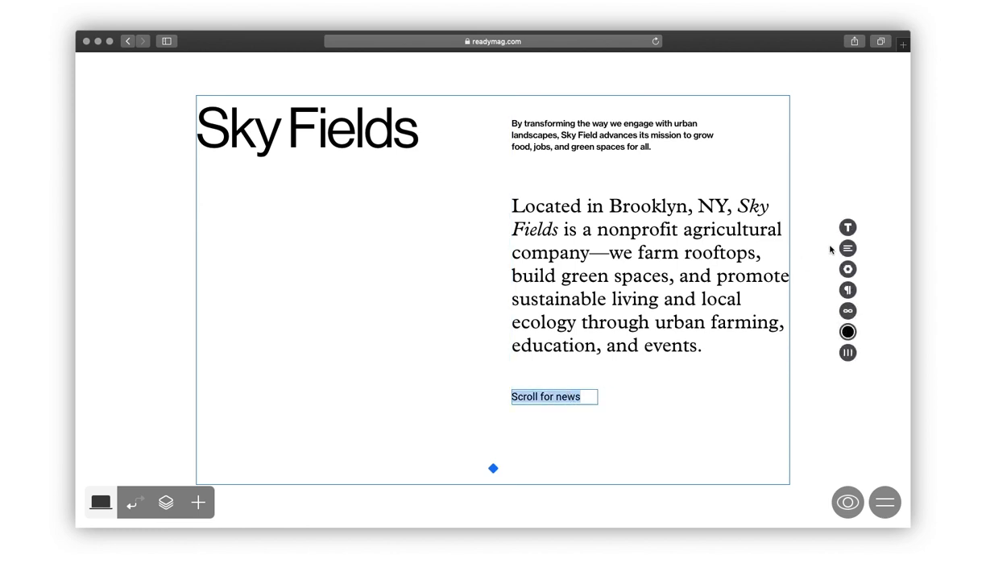
click(848, 227)
click(814, 200)
click(755, 343)
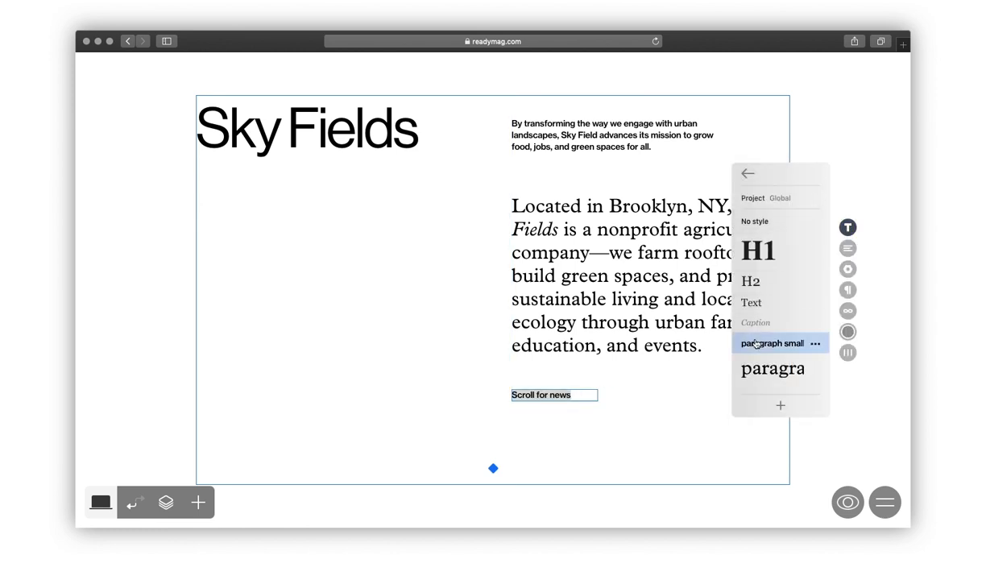
key(Escape)
key(Escape)
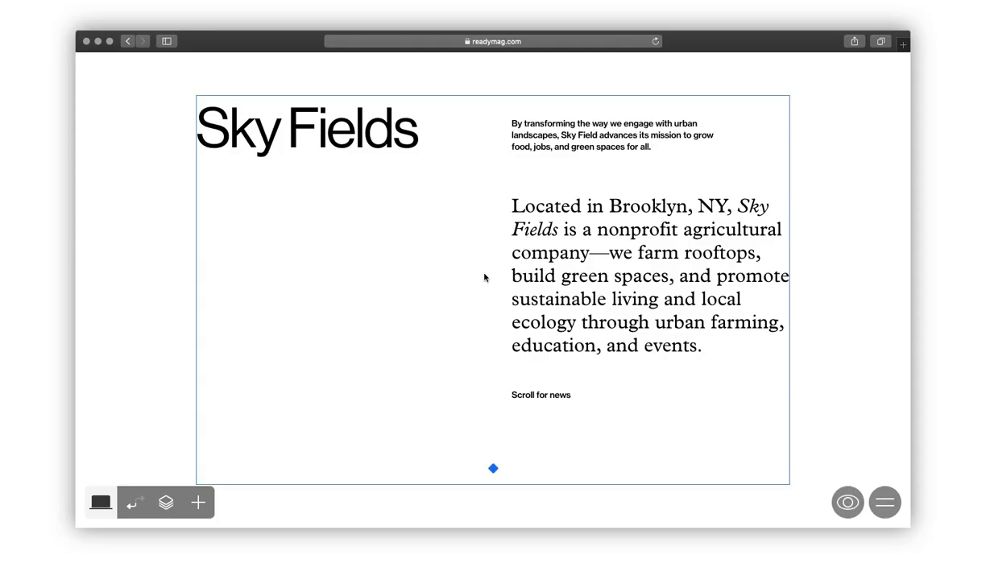
Add a rectangle shape to the page and set its corner radius to 50.
key(w)
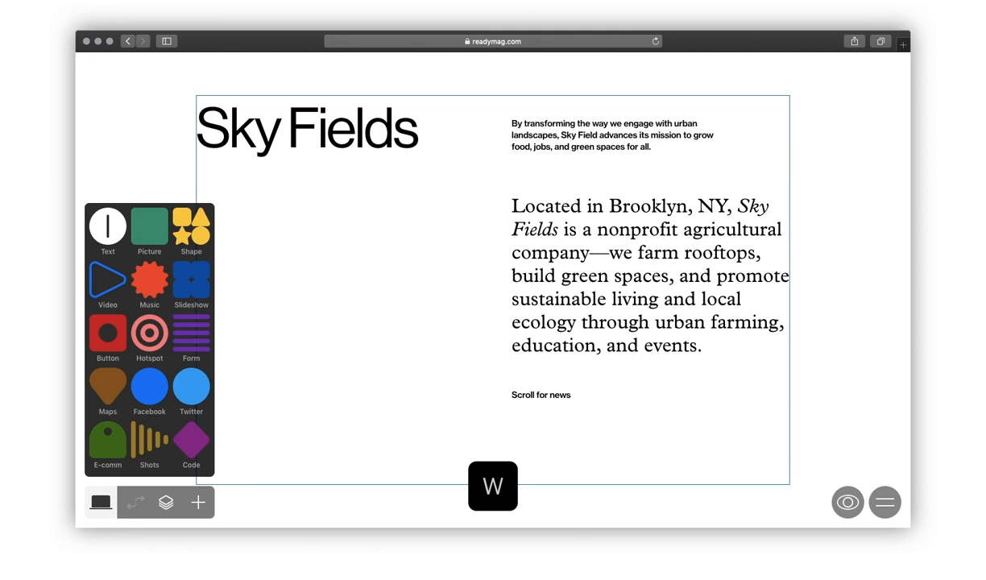
click(200, 233)
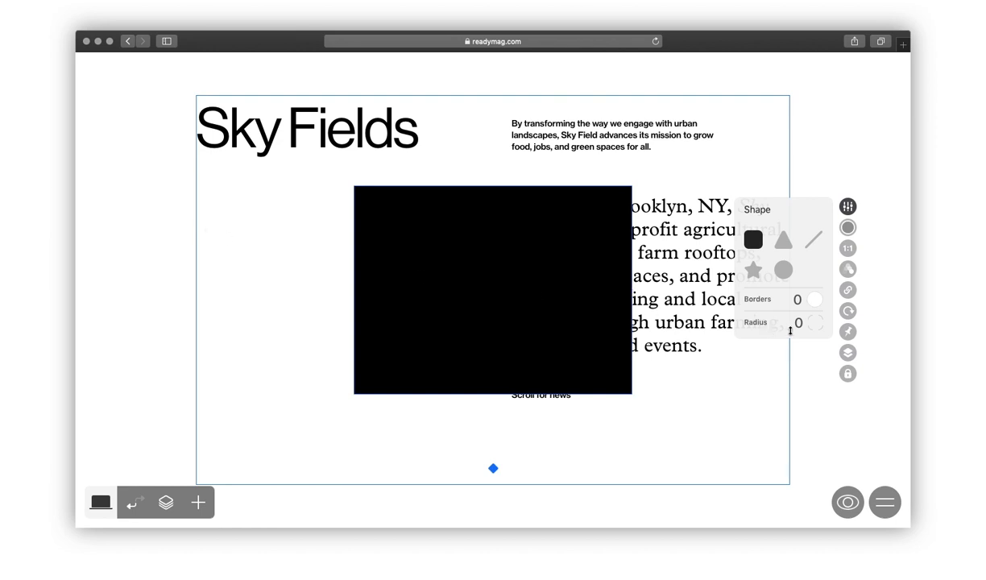
drag(797, 324, 794, 185)
Give the rectangle an orange border, colour FF6404, with a thickness of 5.
click(814, 299)
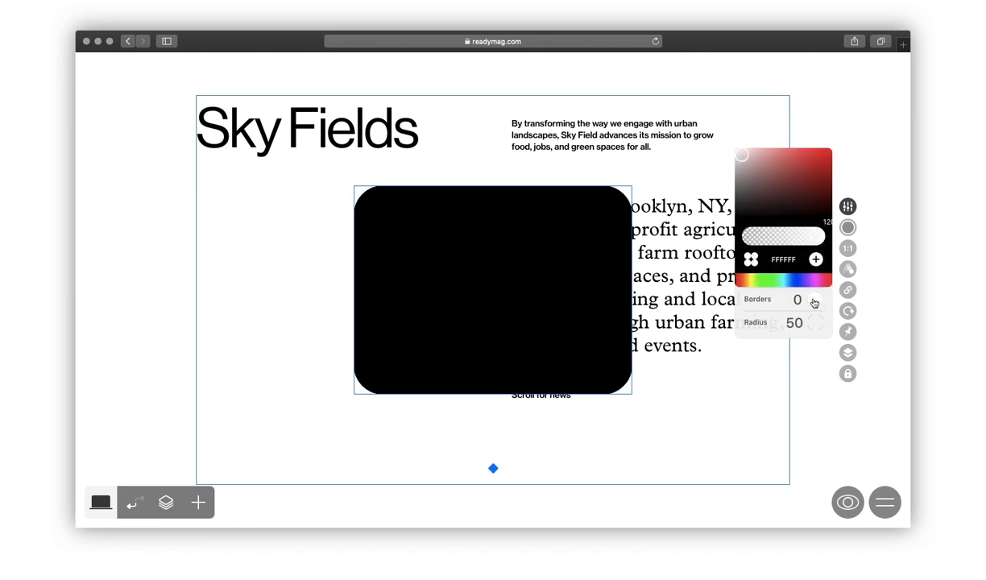
drag(748, 280, 741, 279)
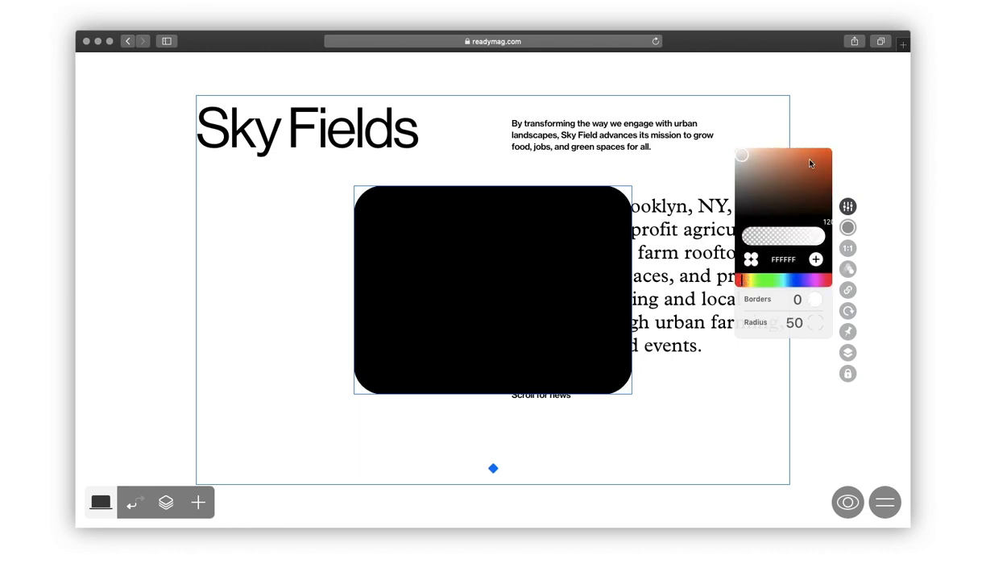
drag(810, 163, 823, 152)
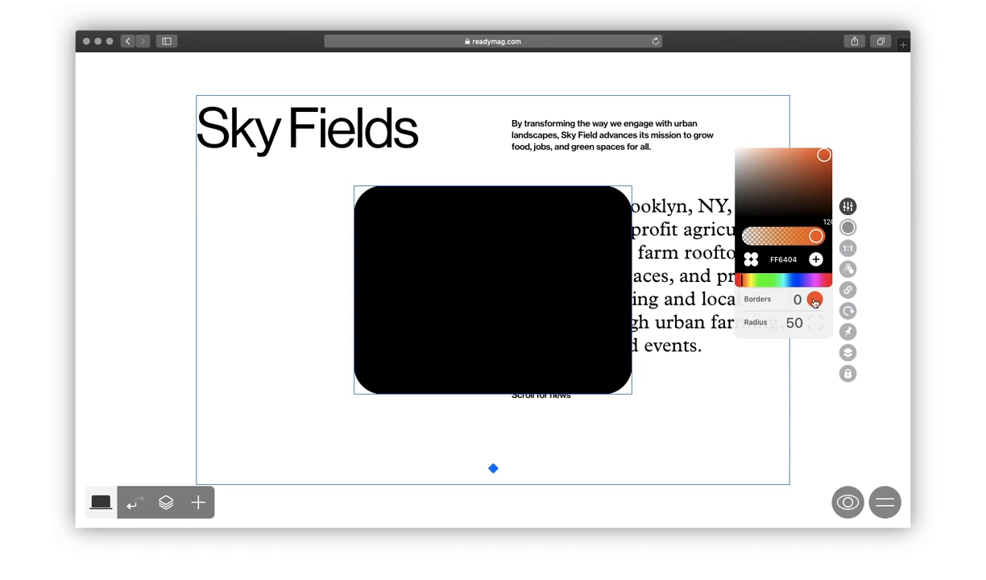
click(779, 292)
drag(796, 299, 797, 284)
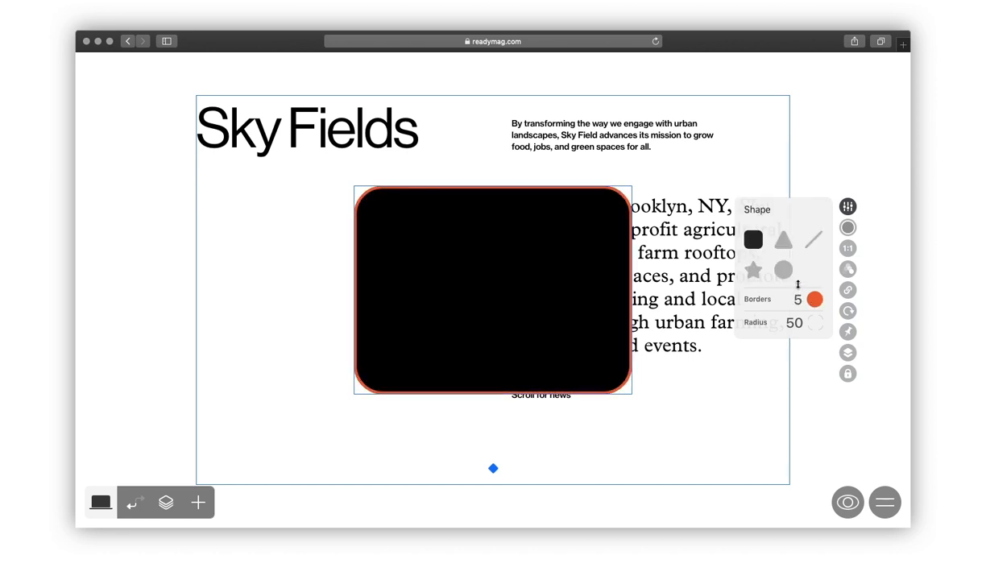
Turn the shape into an icon, searching for "arrows" and choosing the paired up and down triangles.
click(752, 270)
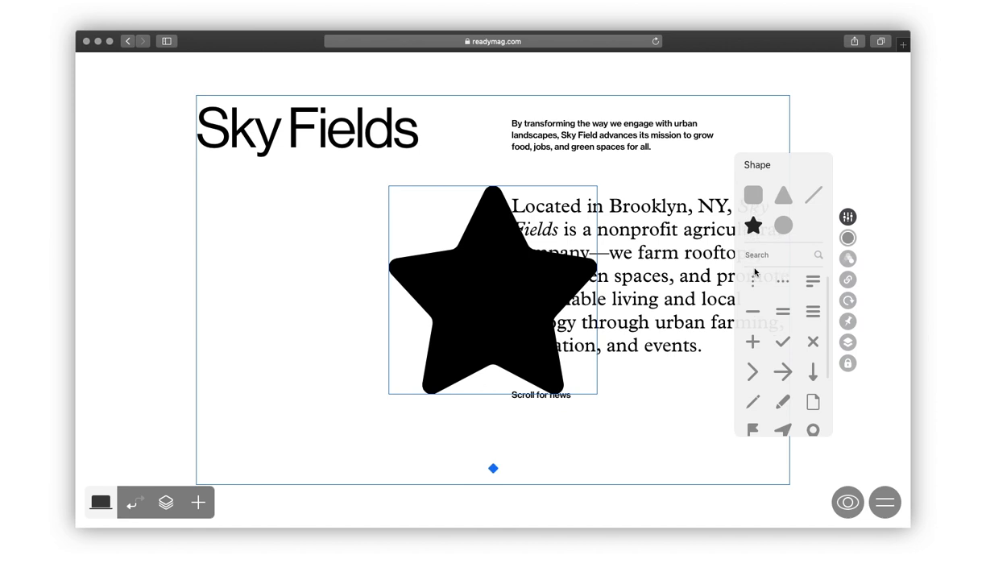
click(757, 255)
text(arrows)
click(769, 295)
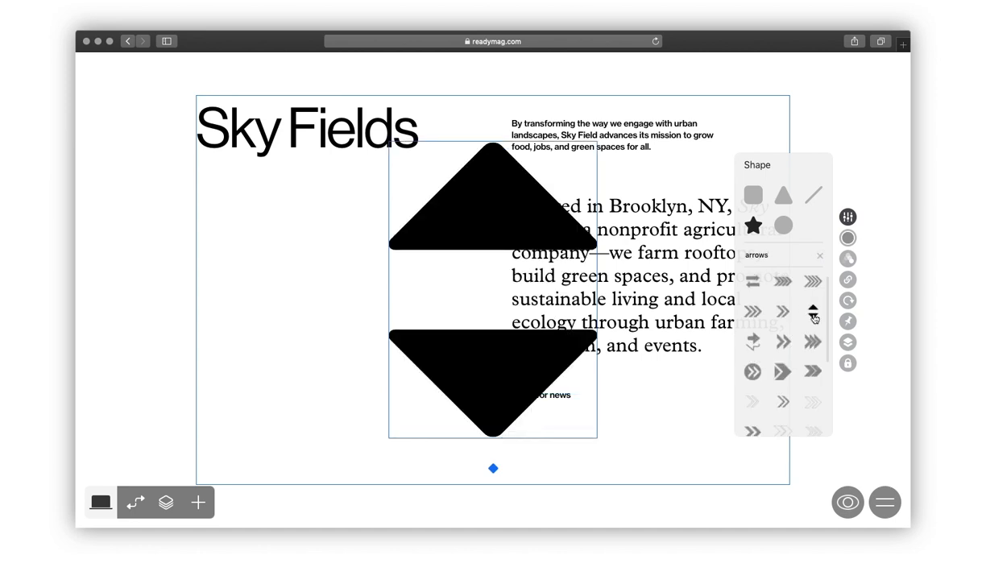
Shrink the double-triangle icon to about text height and place it just right of "Scroll for news".
click(607, 360)
click(564, 354)
drag(596, 289, 421, 290)
drag(404, 282, 581, 396)
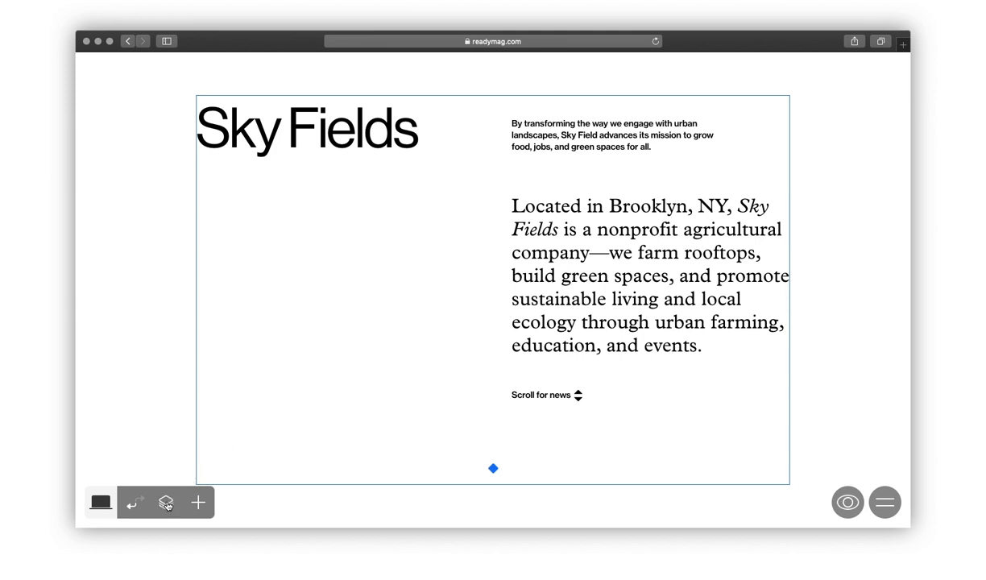
Set up a layout grid of 12 columns with 20 px gutters, 10 px baseline rows, 18 px side margins and a 30 px bottom margin.
key(q)
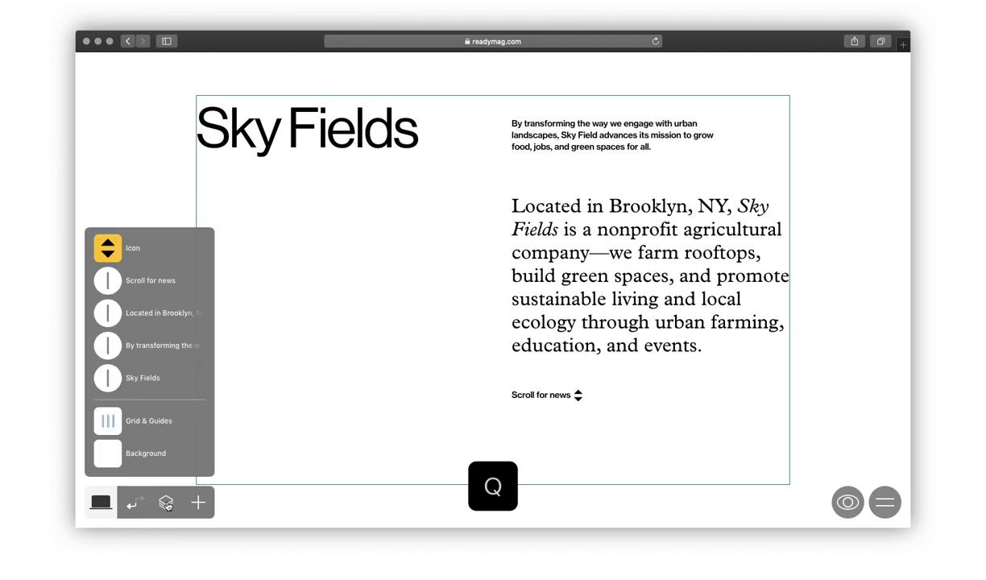
click(149, 410)
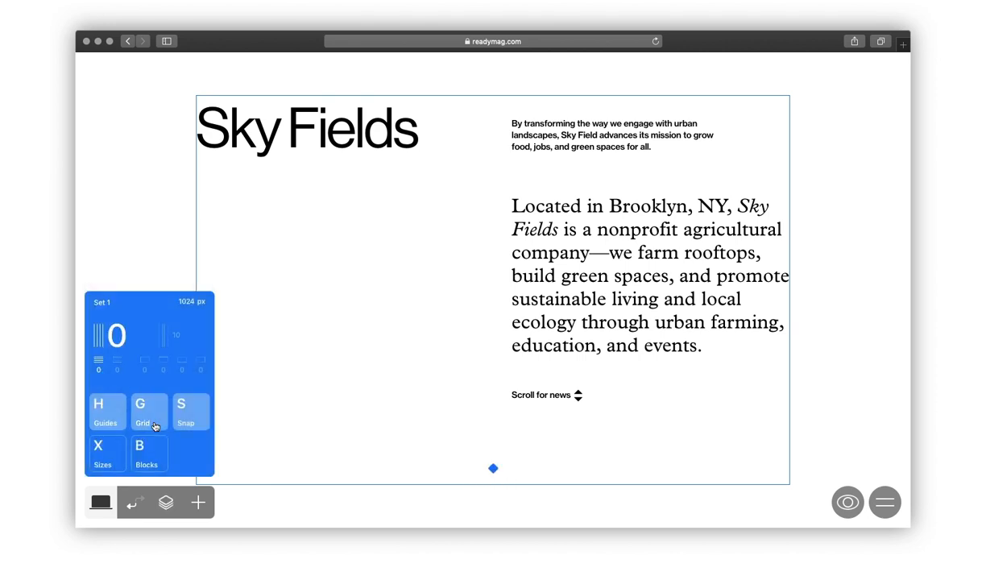
drag(114, 336, 205, 334)
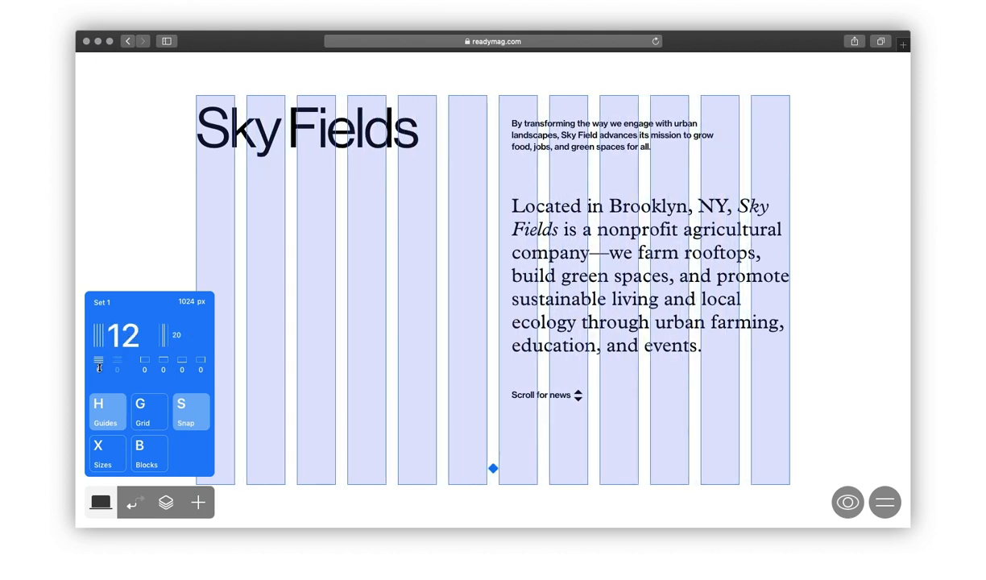
drag(99, 367, 187, 318)
drag(205, 369, 233, 369)
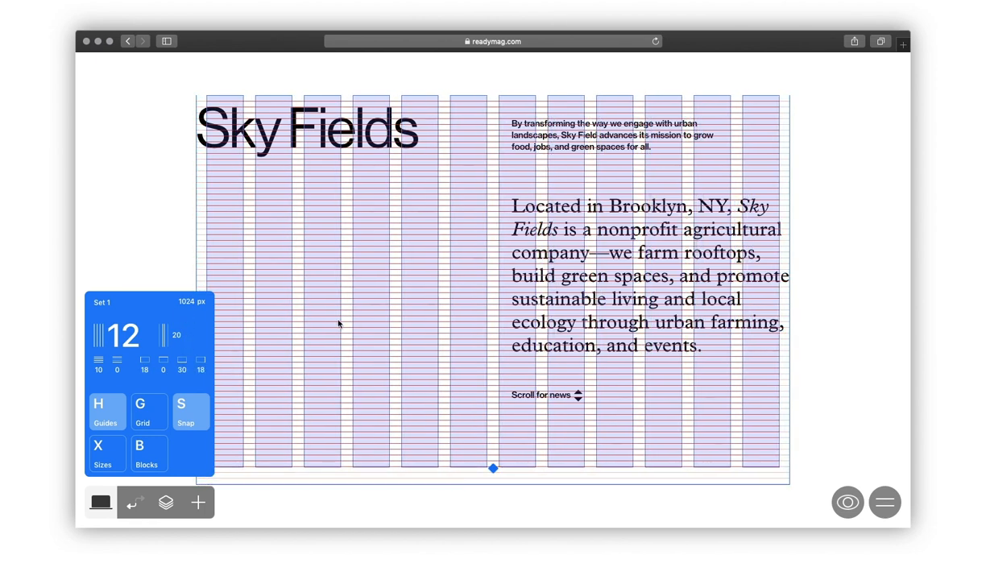
click(425, 293)
Align the title to the first grid column, and both paragraphs and the scroll prompt with its icon to the seventh column.
drag(299, 131, 293, 130)
click(544, 138)
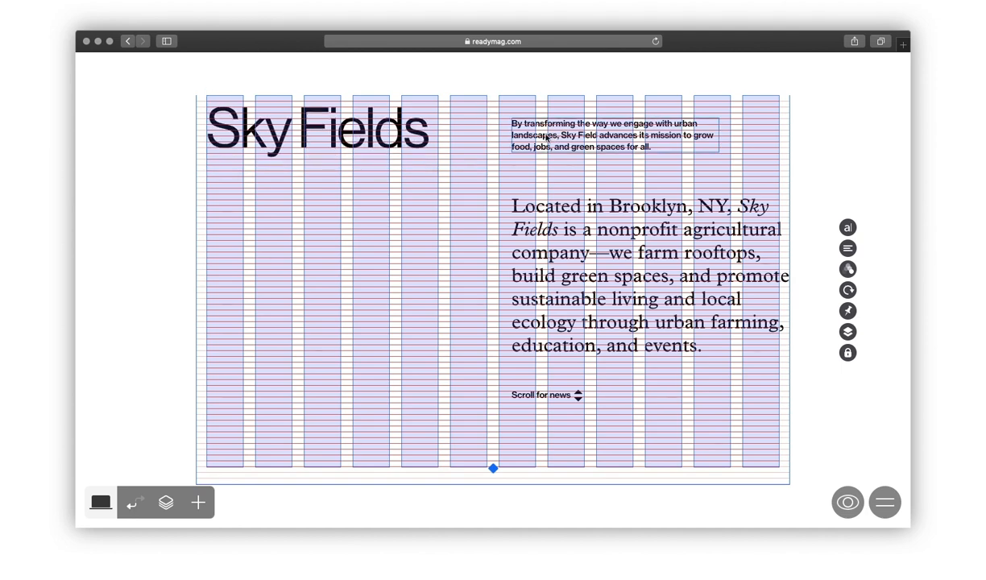
drag(544, 138, 532, 135)
drag(525, 219, 546, 208)
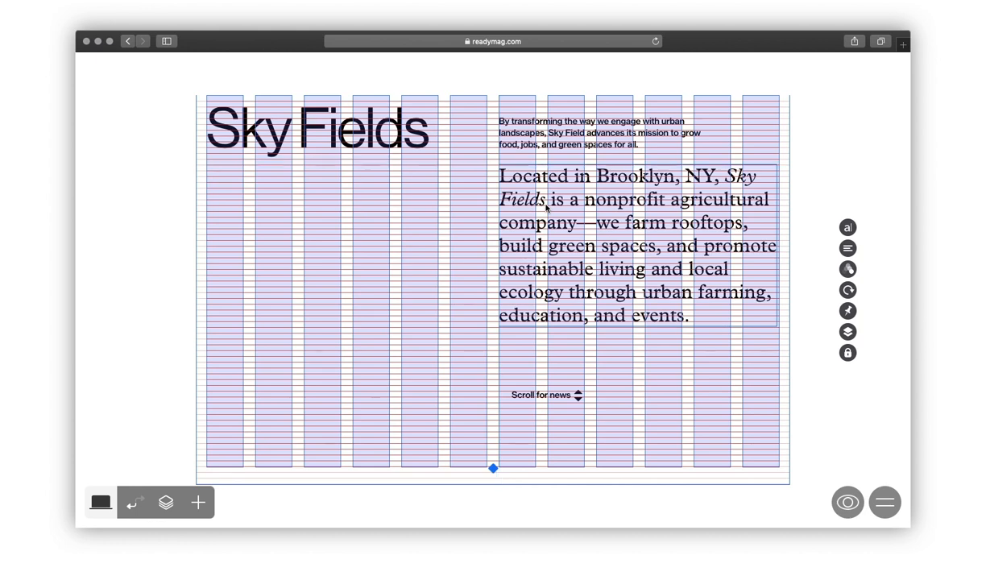
drag(580, 401, 550, 373)
shift+click(561, 398)
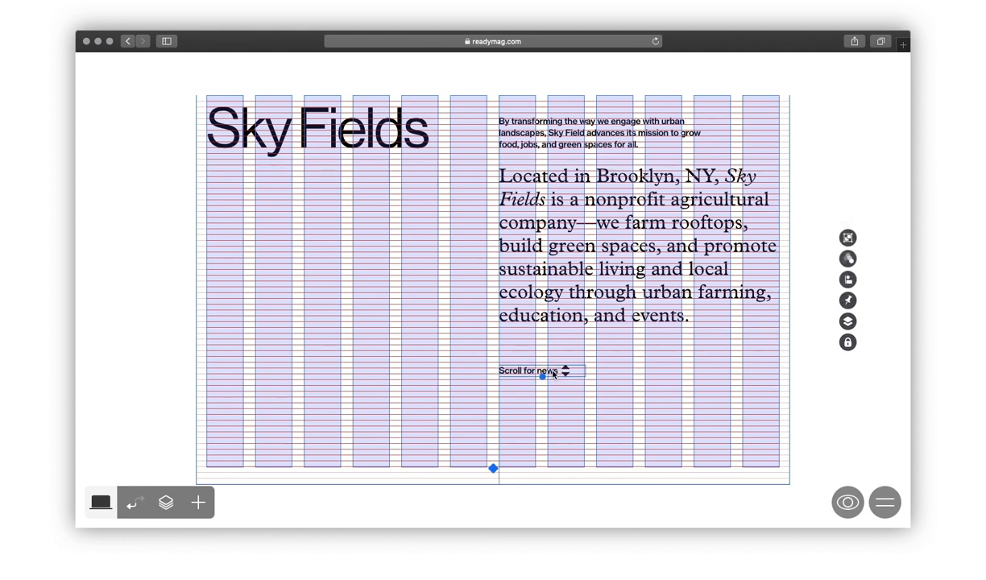
click(622, 373)
Turn on layout scaling up to 3600 px in the project's viewer settings and hide the grid and guides.
click(884, 501)
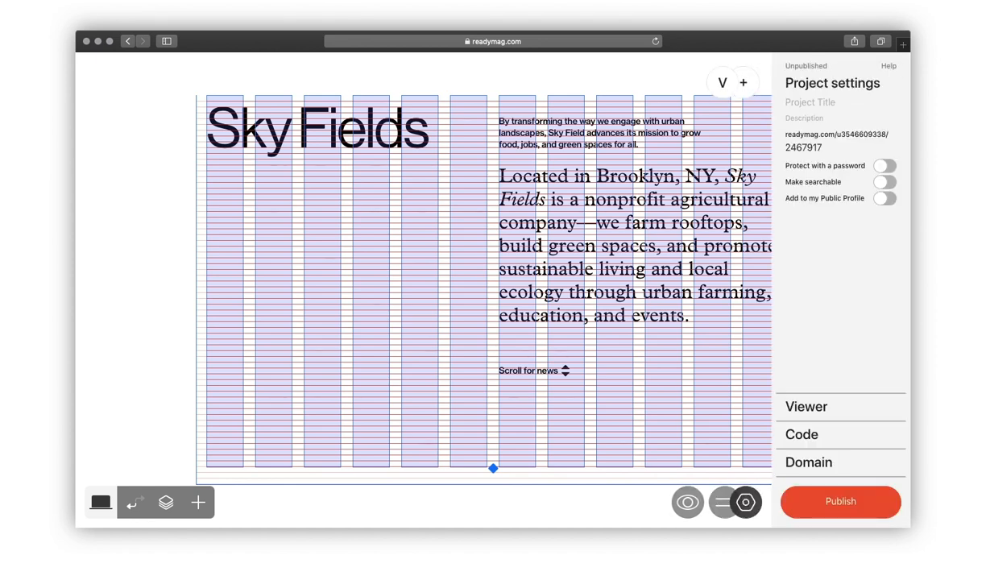
click(797, 407)
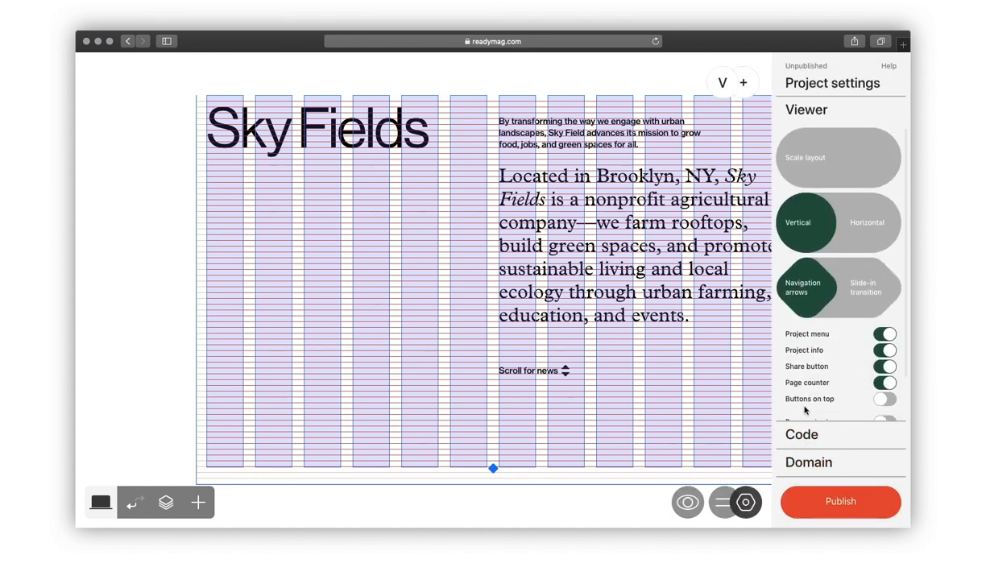
click(854, 176)
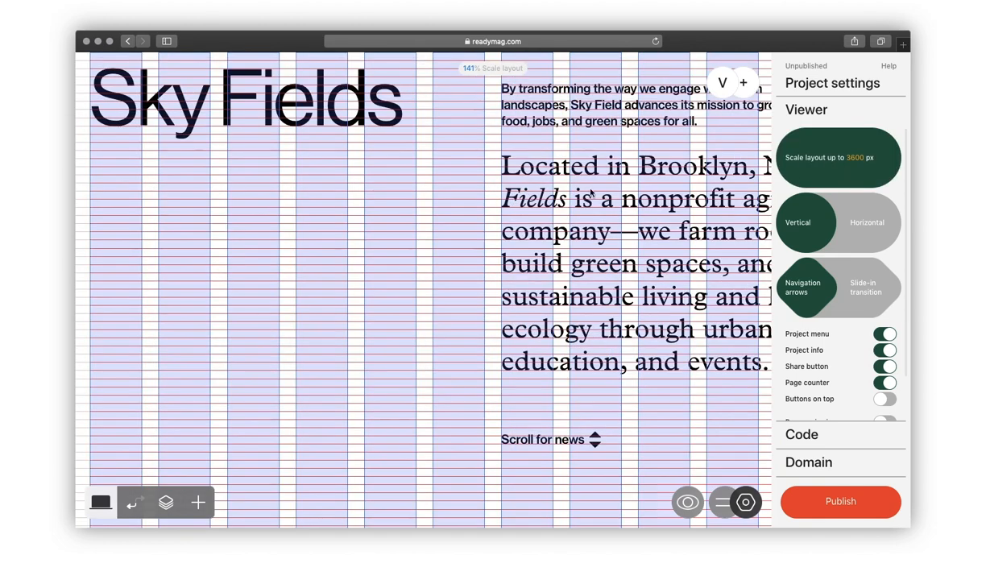
click(454, 289)
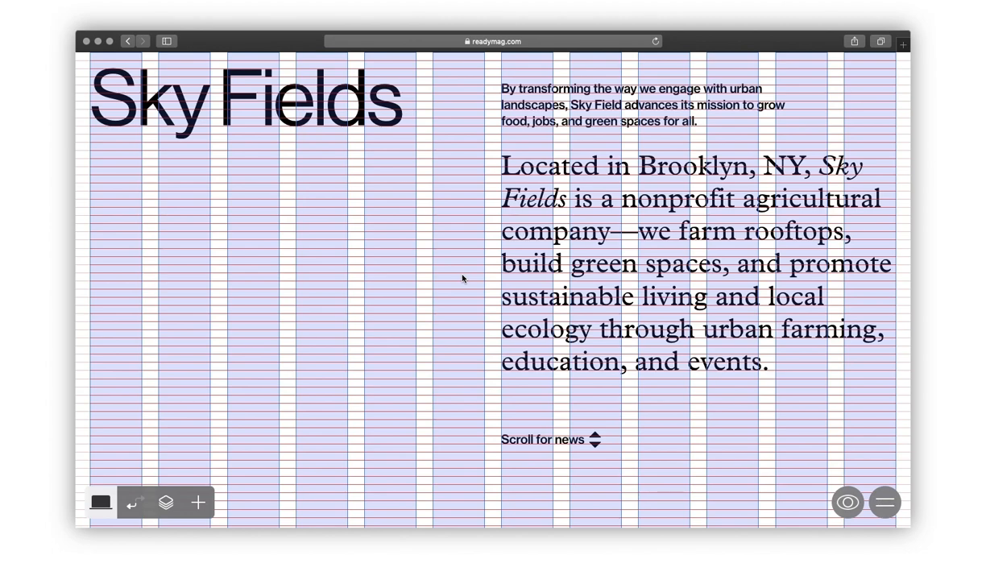
key(h)
key(h)
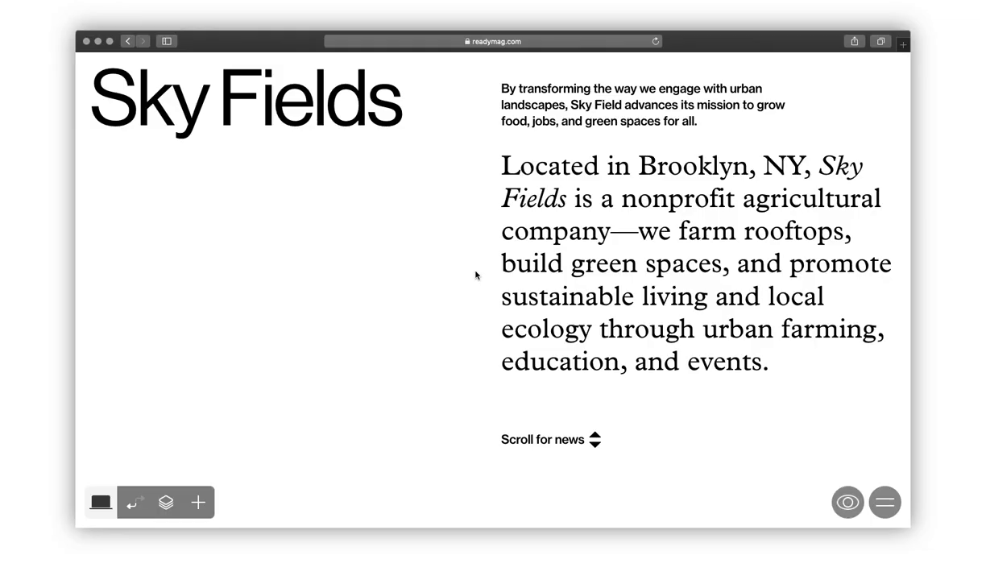
Colour the page background orange FF721B and blue 1B32FF in turn, saving each colour to the project palette.
click(165, 502)
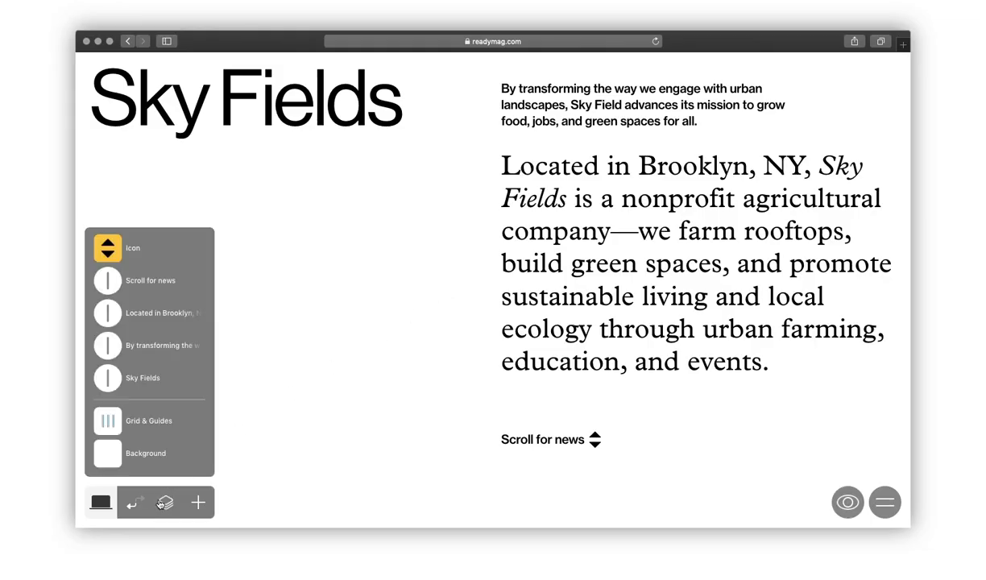
click(153, 452)
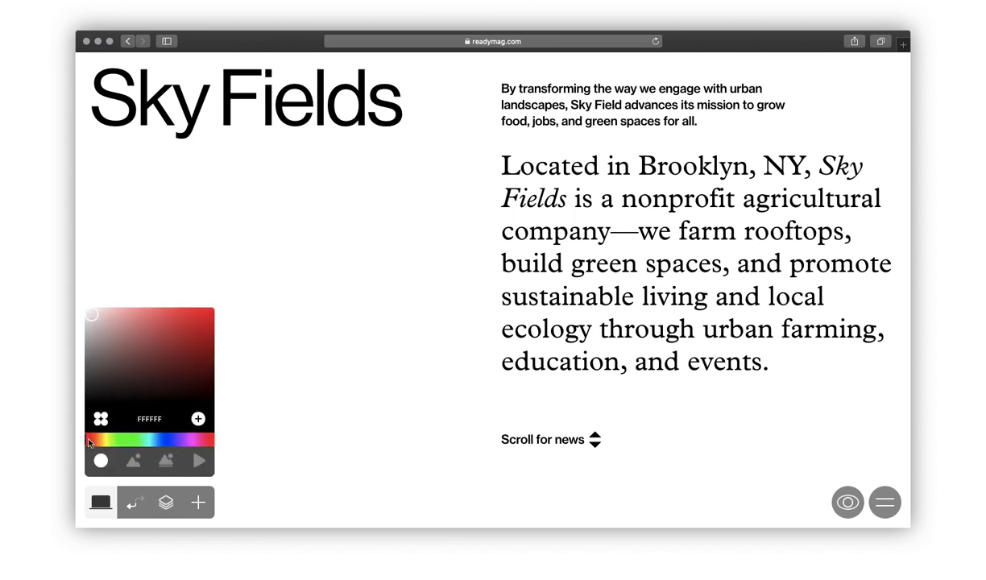
drag(88, 439, 94, 439)
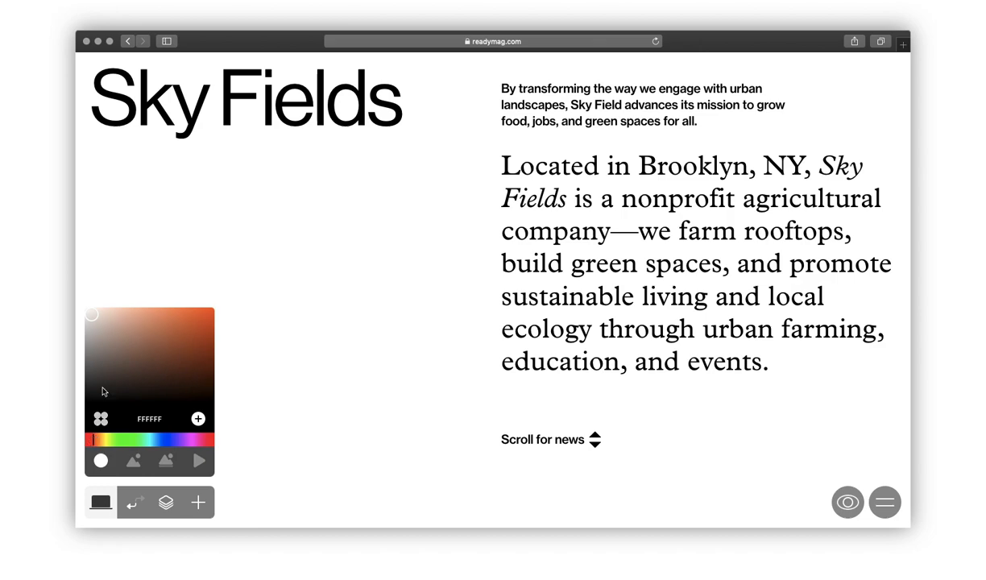
drag(92, 312, 195, 313)
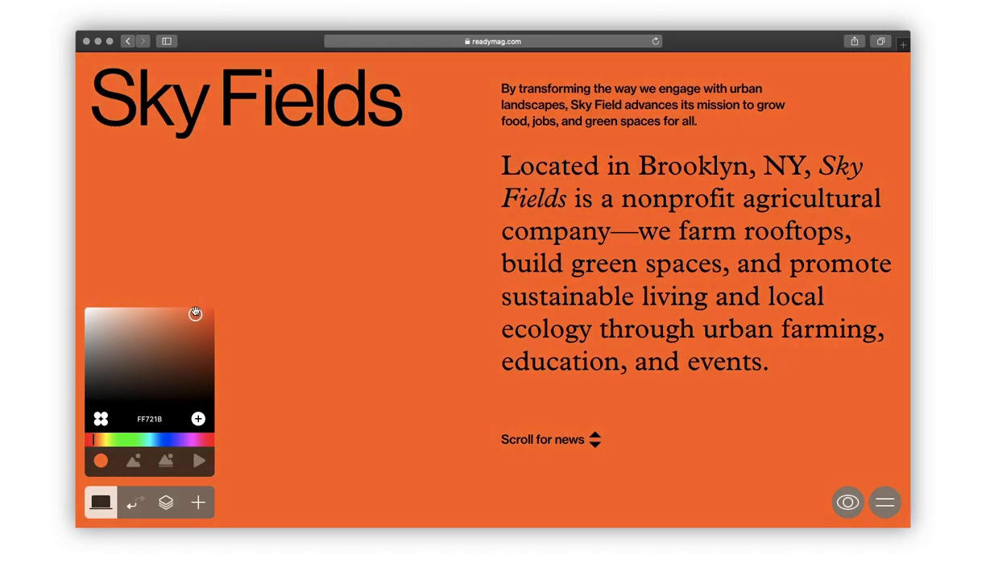
click(198, 418)
drag(94, 440, 169, 443)
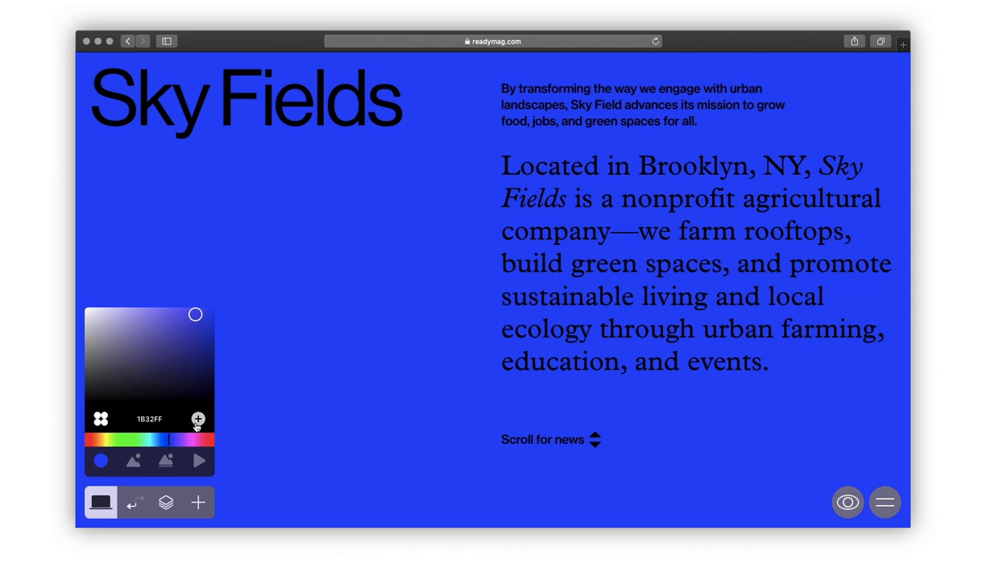
click(198, 418)
Move the saved swatches to the palette's first row, blue before orange, and apply the orange to the page background.
click(101, 419)
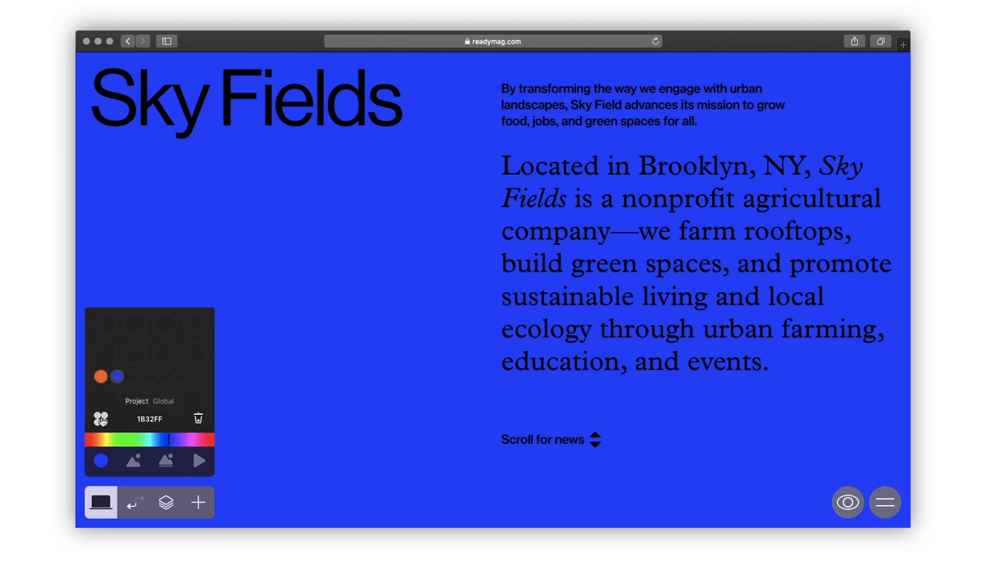
drag(117, 376, 132, 323)
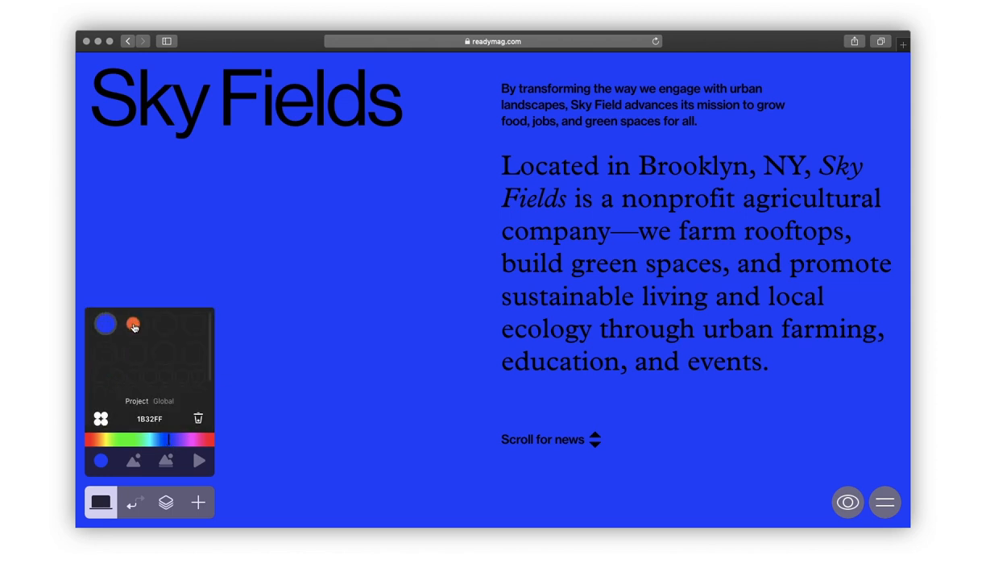
click(135, 324)
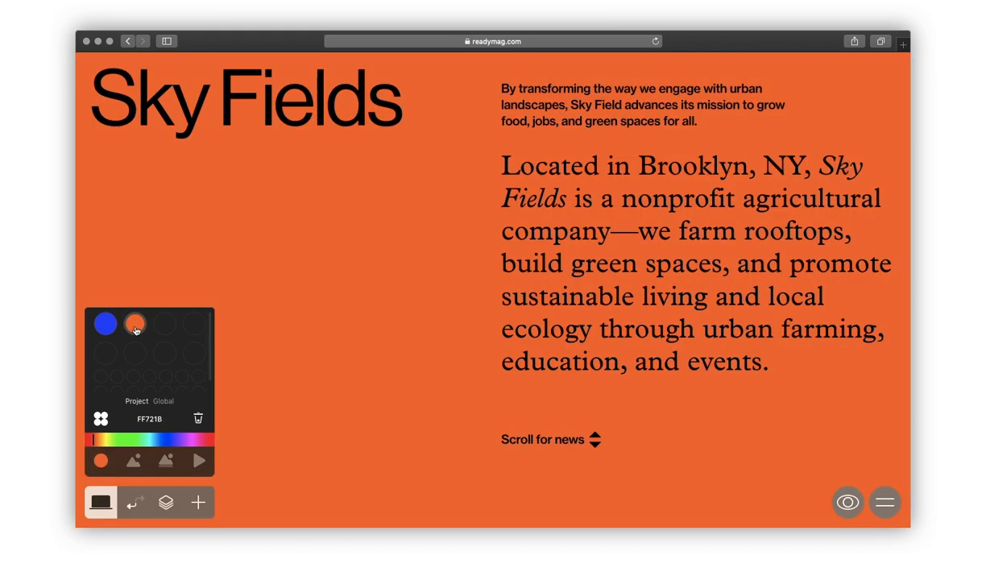
Set the page background colour to F0F0F0 and save it to the project palette.
click(100, 419)
click(148, 418)
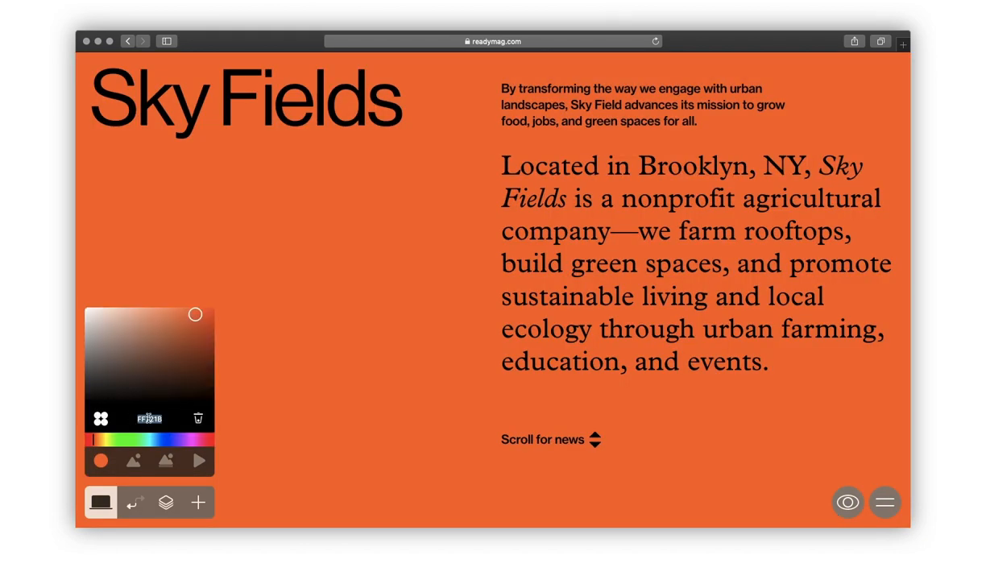
text(F0F0F0)
click(199, 419)
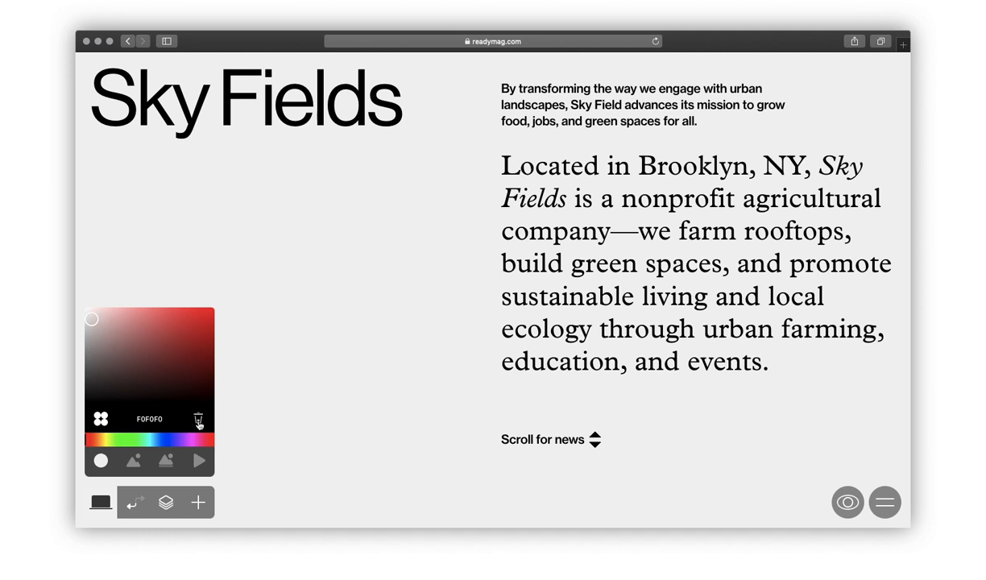
Search Unsplash for "landscape" and use the aerial photo of a winding road through green hills as the page background.
click(132, 458)
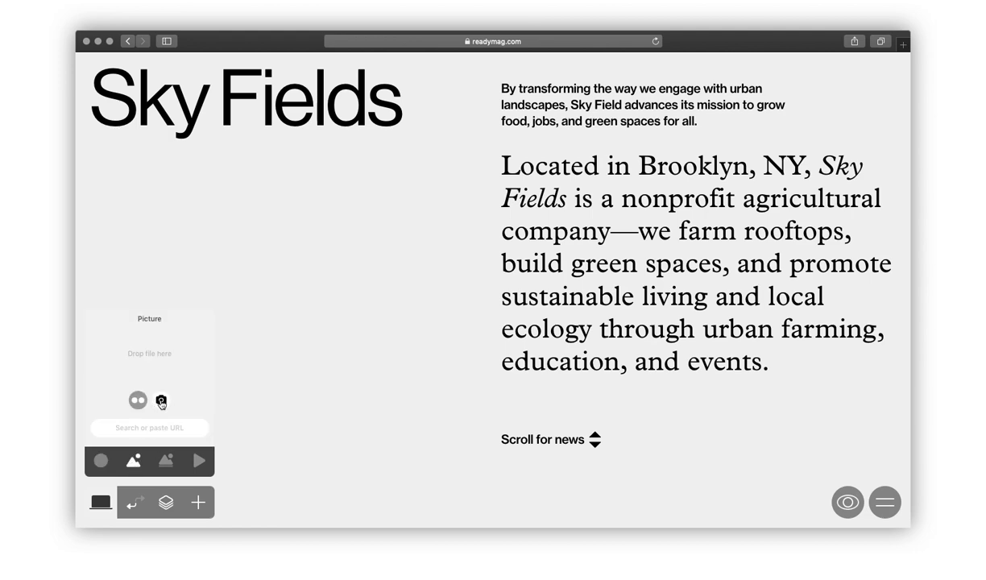
click(161, 400)
text(landsca)
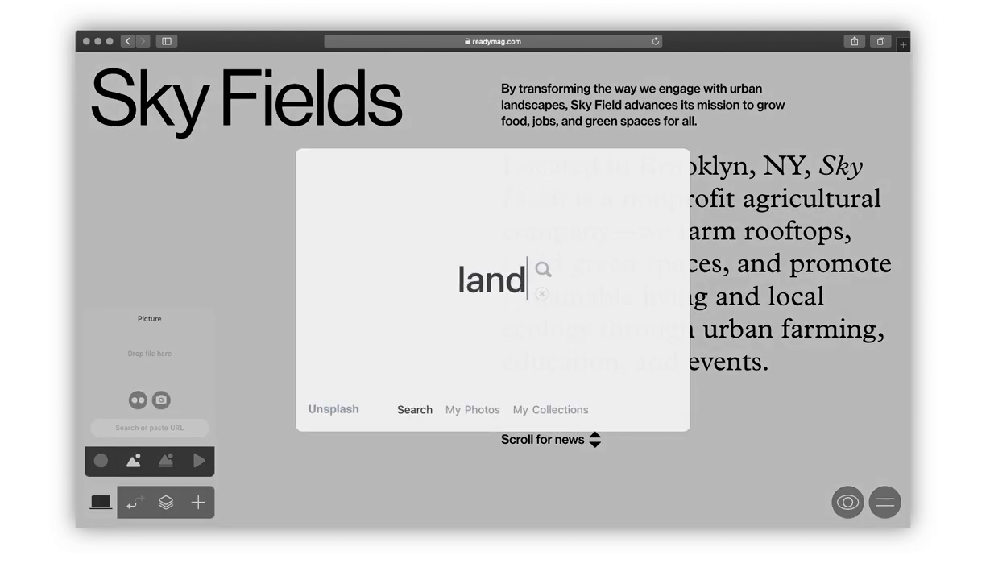
text(pe)
key(Return)
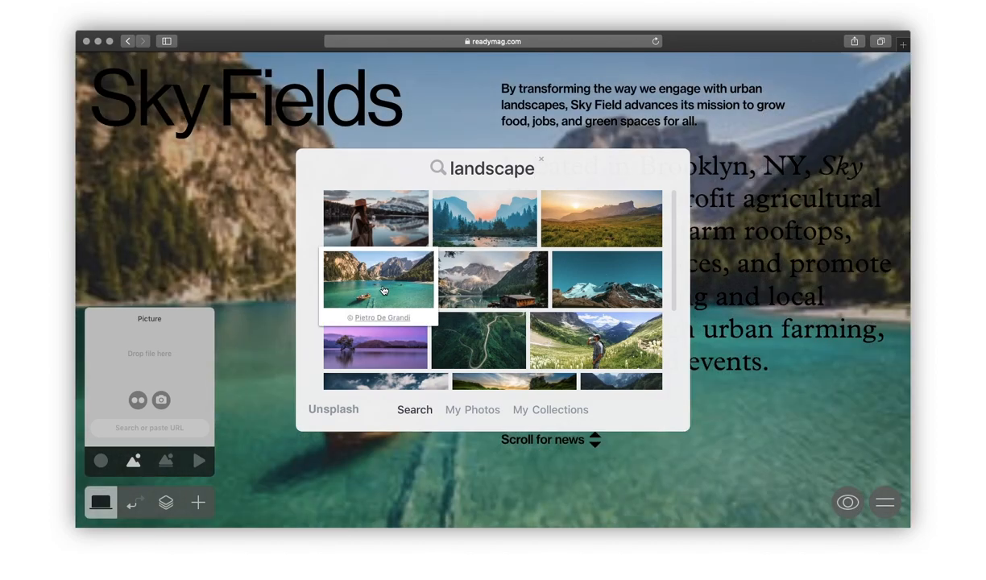
scroll(352, 293, down, 5)
scroll(352, 293, down, 8)
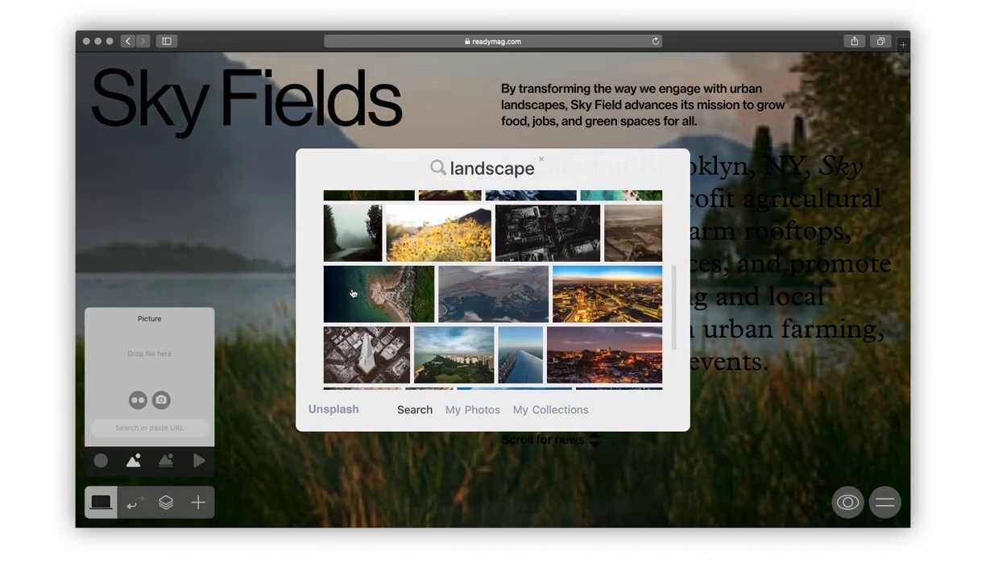
scroll(352, 293, down, 8)
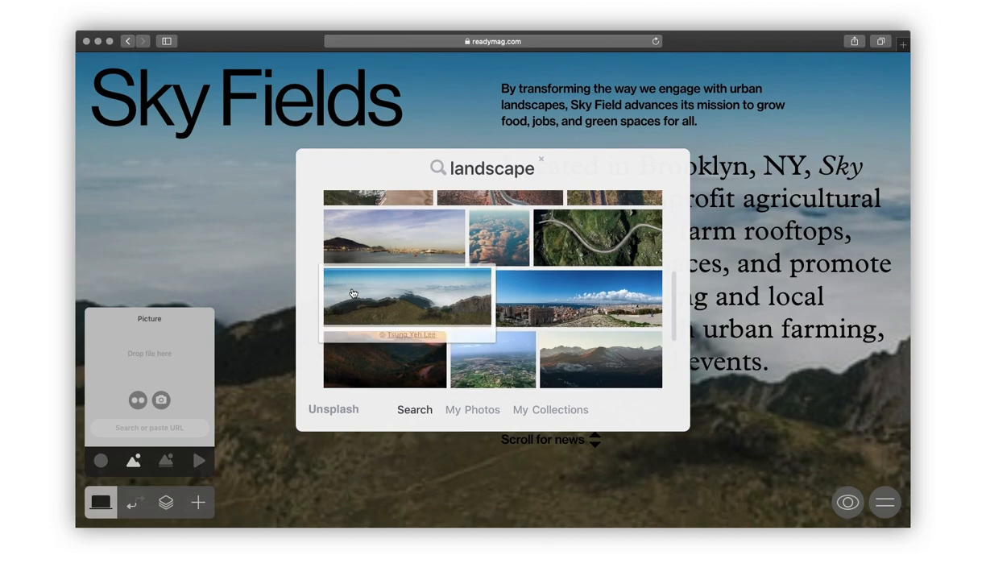
scroll(358, 314, up, 15)
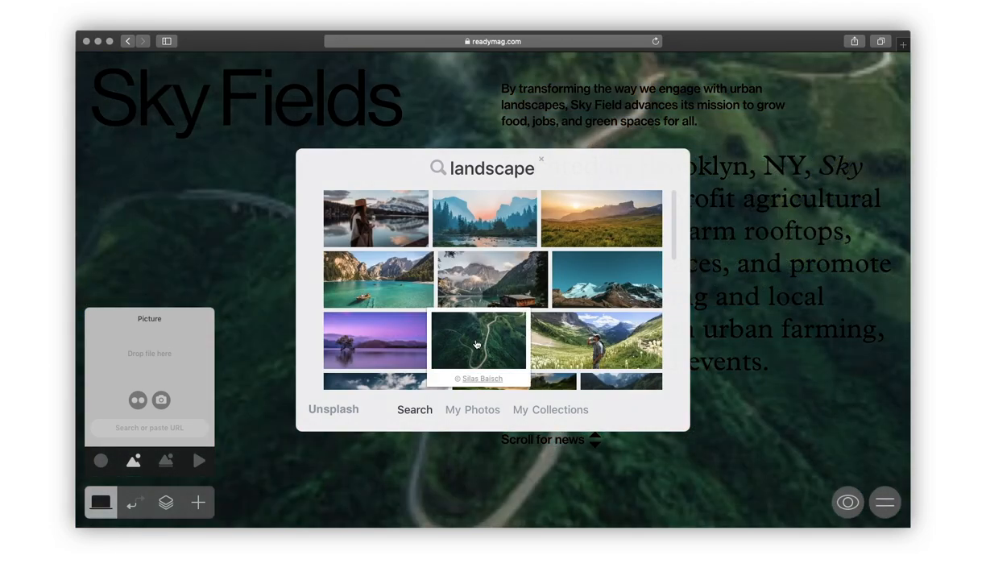
click(475, 344)
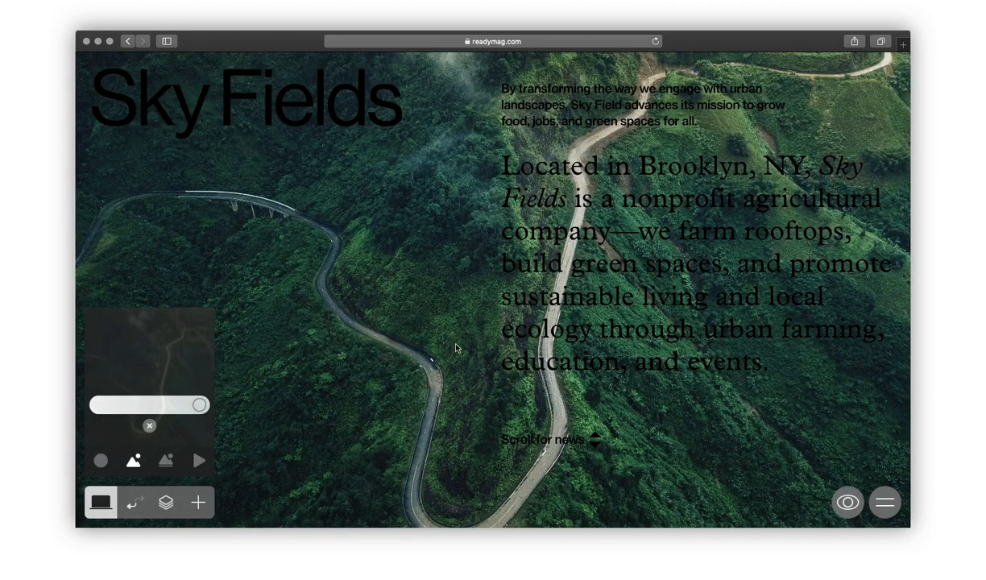
Lower the background photo's opacity to roughly half and return the background to the solid F0F0F0 colour.
drag(199, 404, 159, 404)
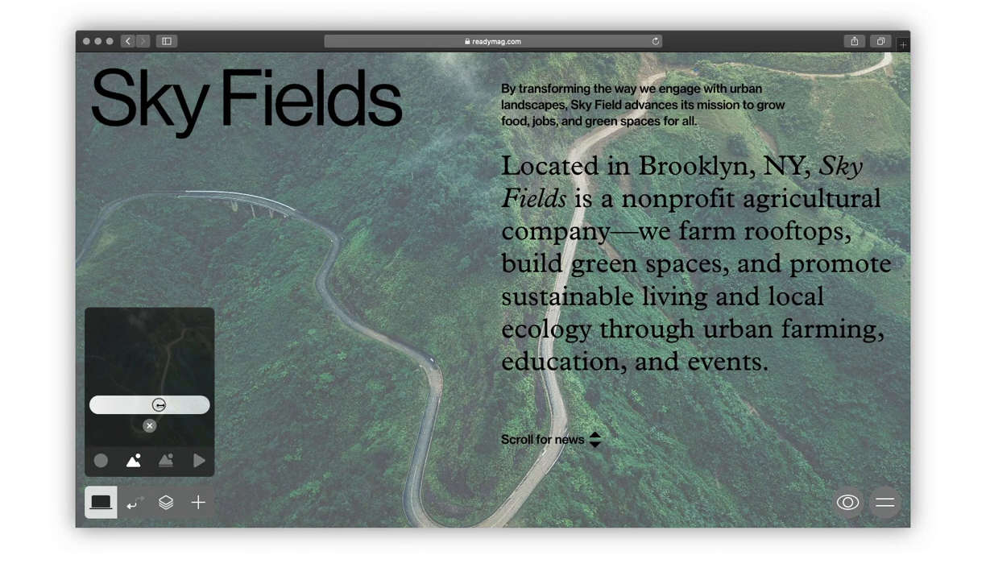
click(100, 460)
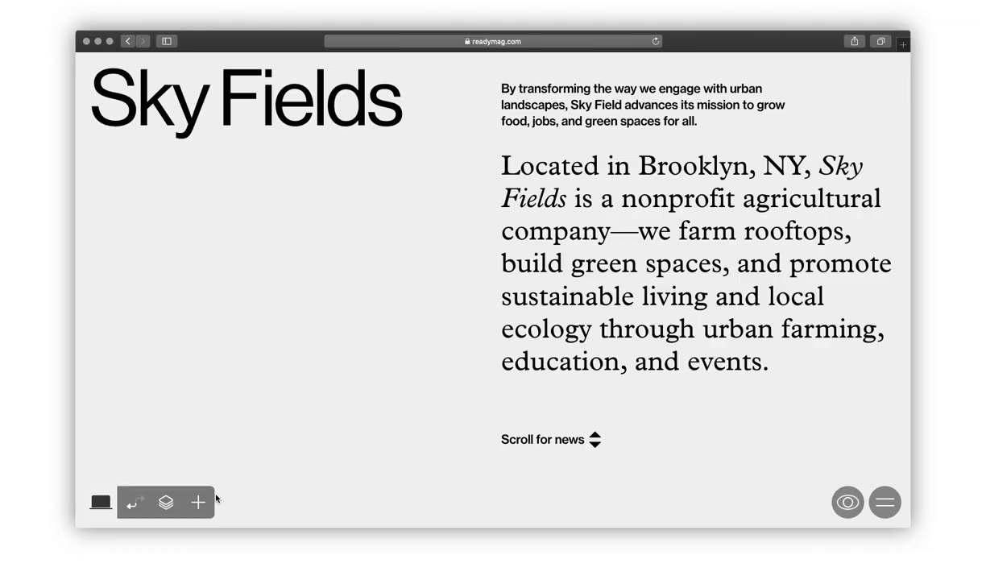
Add a picture widget to the page and upload the dark green leaves photo into it.
click(200, 503)
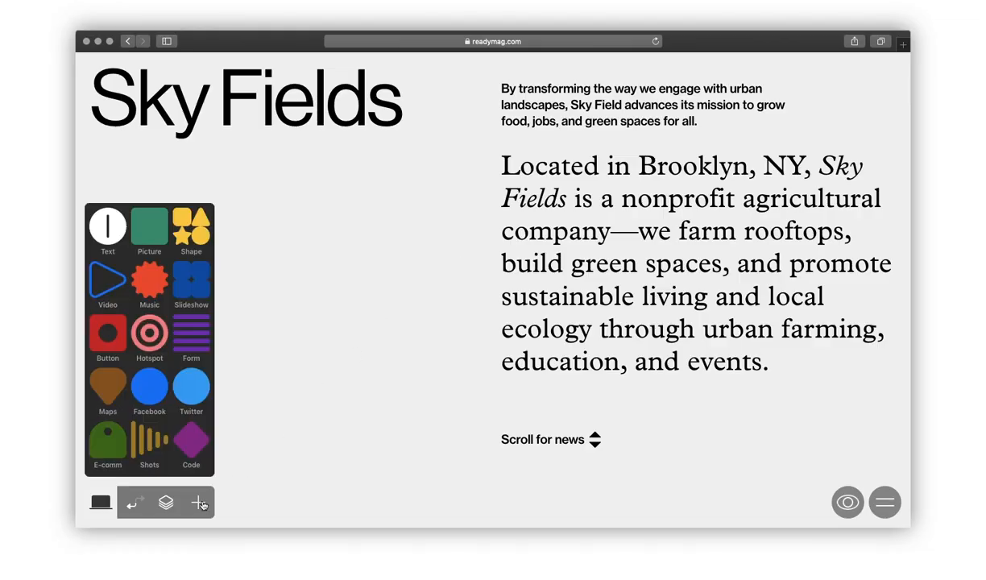
click(149, 228)
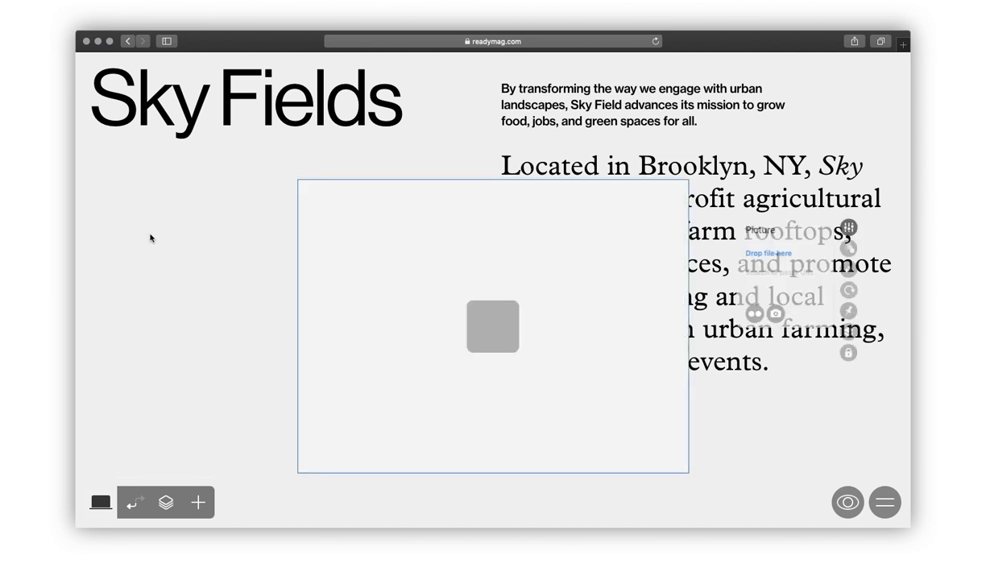
click(767, 254)
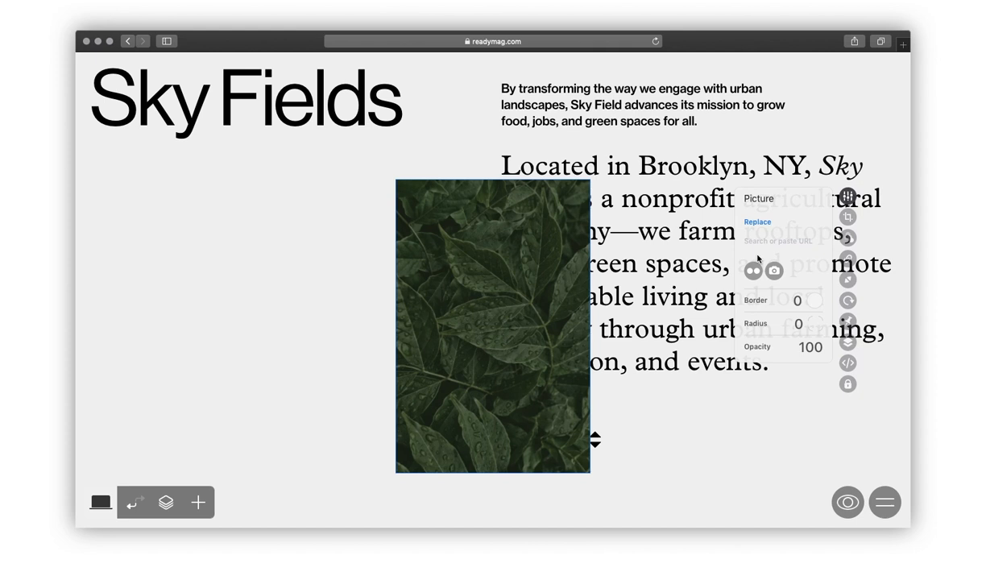
Crop the leaf picture by scaling the image up slightly inside its frame and trimming the frame's bottom edge.
click(848, 218)
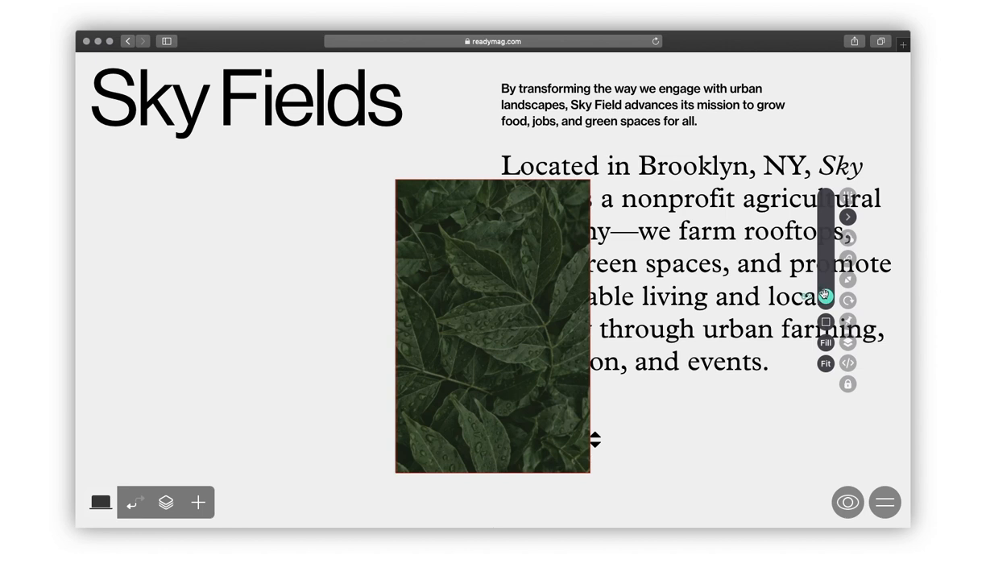
drag(823, 295, 824, 295)
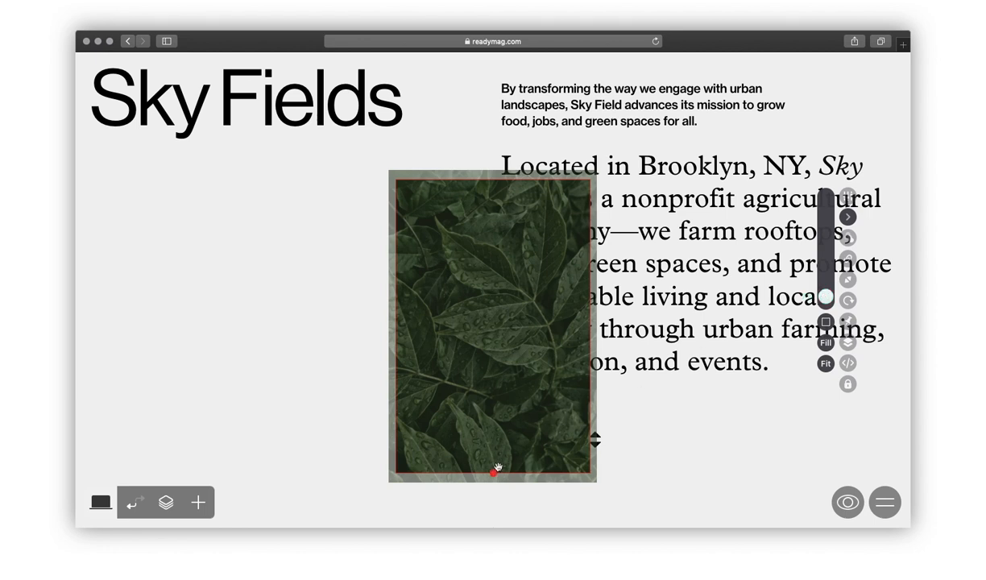
drag(494, 473, 494, 447)
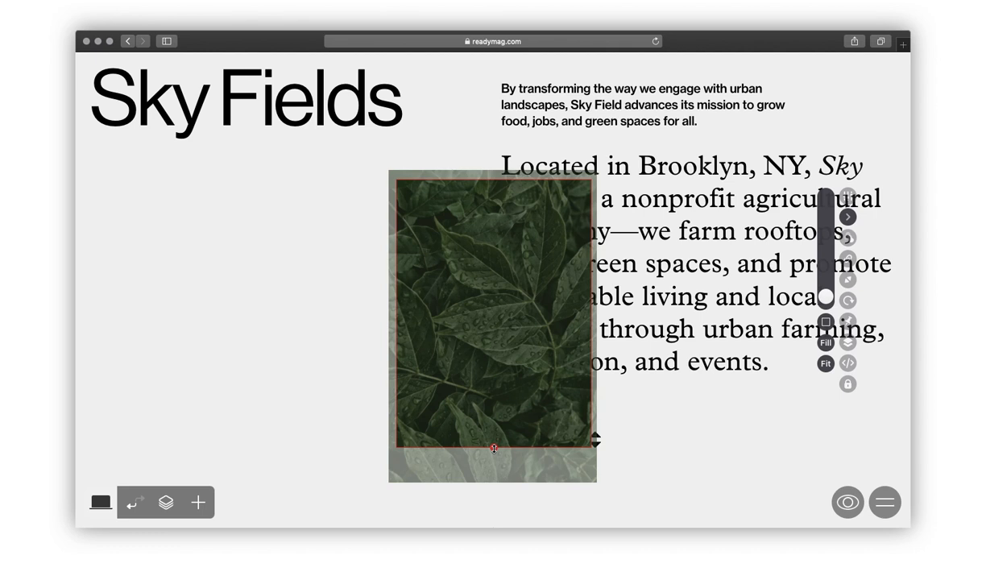
key(Return)
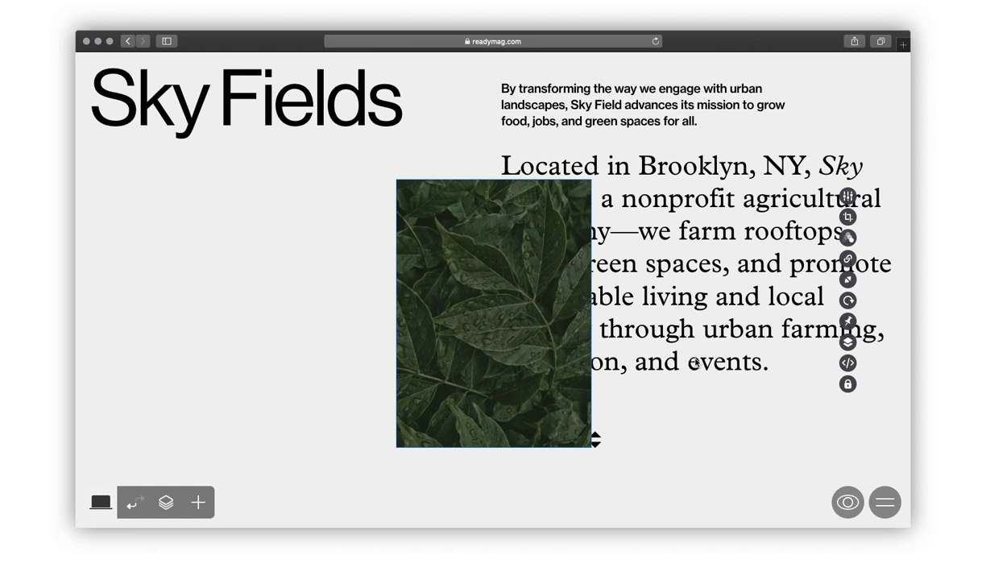
Rotate the leaf picture to 180° in two 90° turns.
click(846, 300)
click(788, 330)
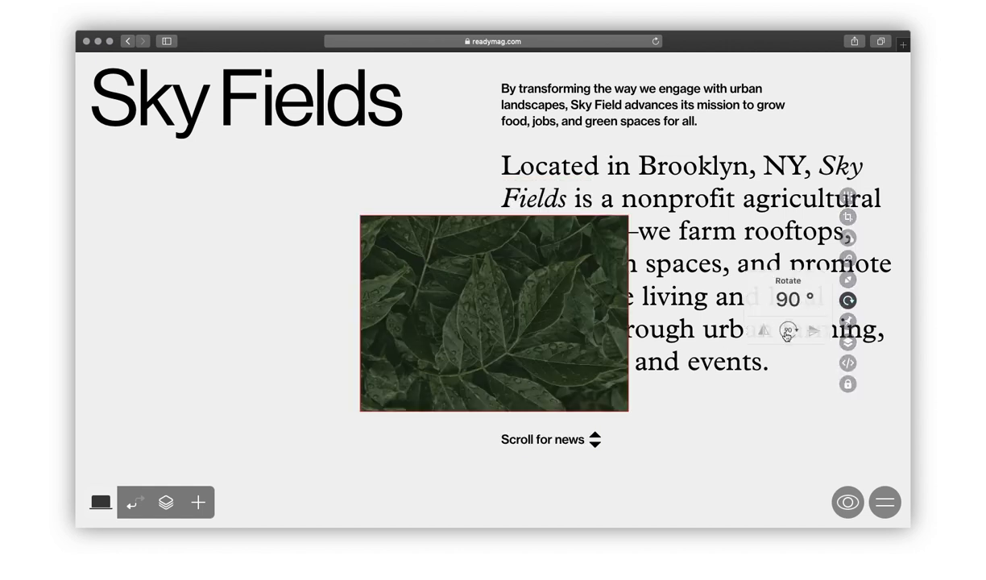
click(789, 330)
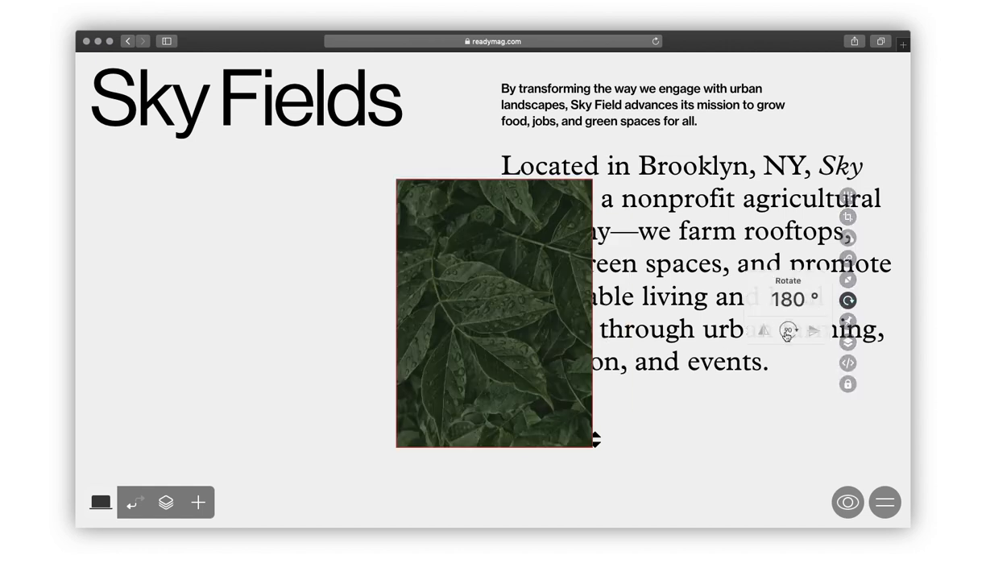
Fit the leaf picture from the page's top-left corner to the sixth grid column's right edge and set the page height to 718.
drag(502, 363, 174, 237)
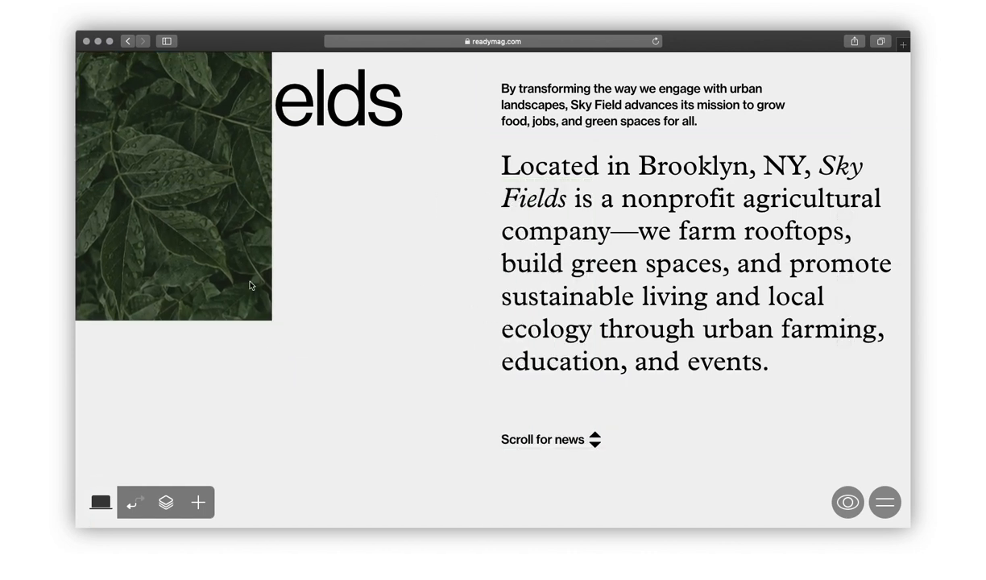
drag(272, 322, 464, 505)
scroll(463, 491, down, 2)
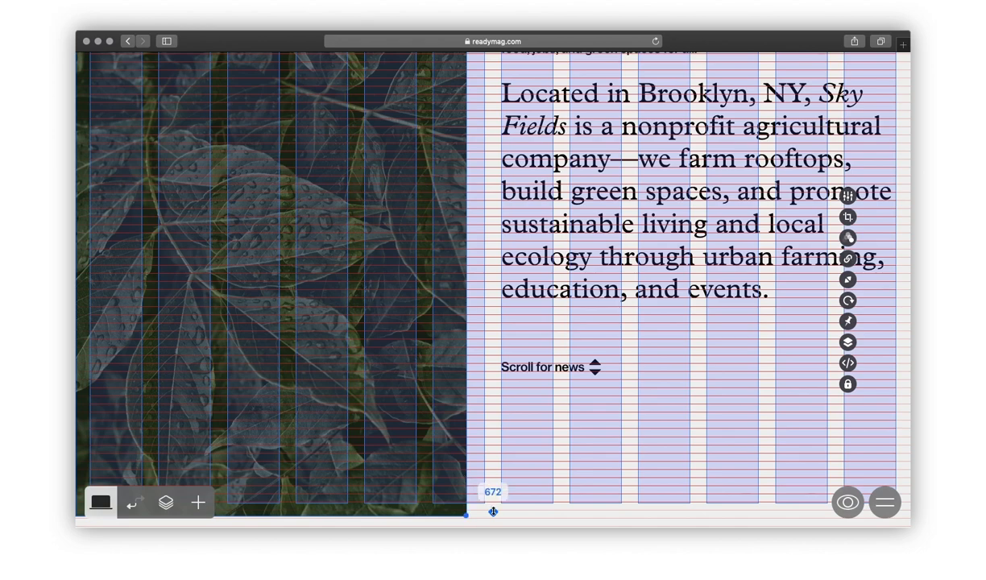
drag(493, 511, 493, 512)
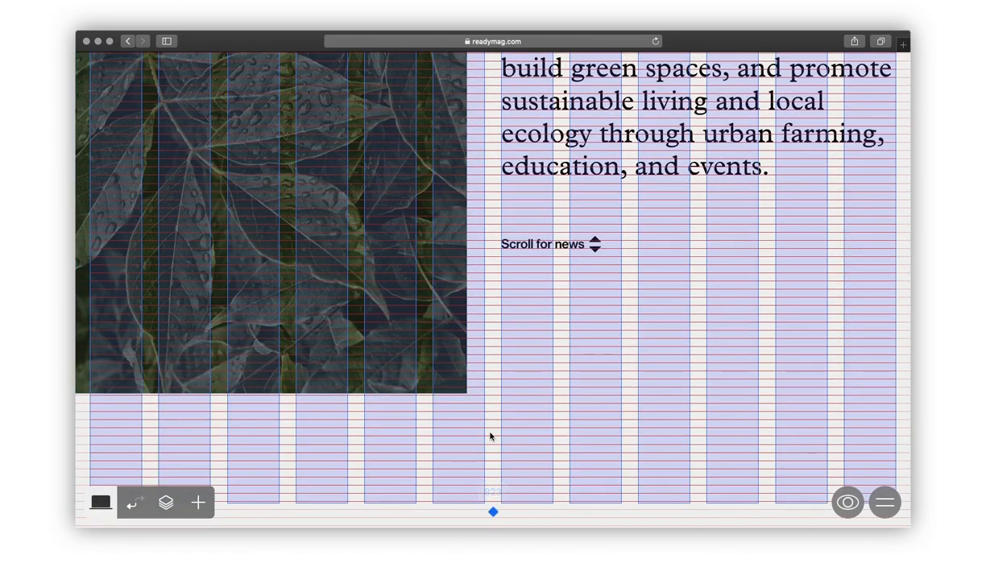
click(428, 339)
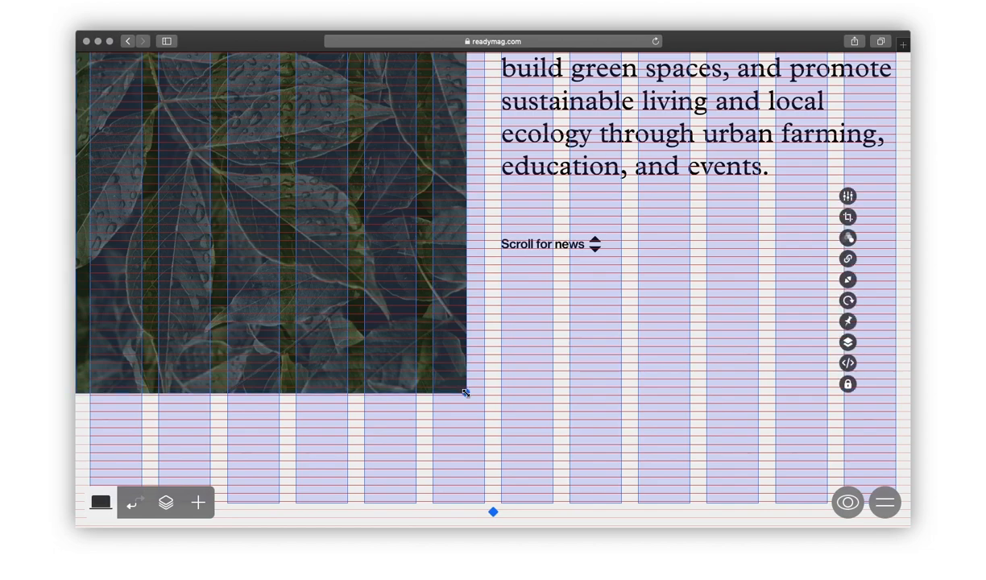
drag(465, 394, 482, 412)
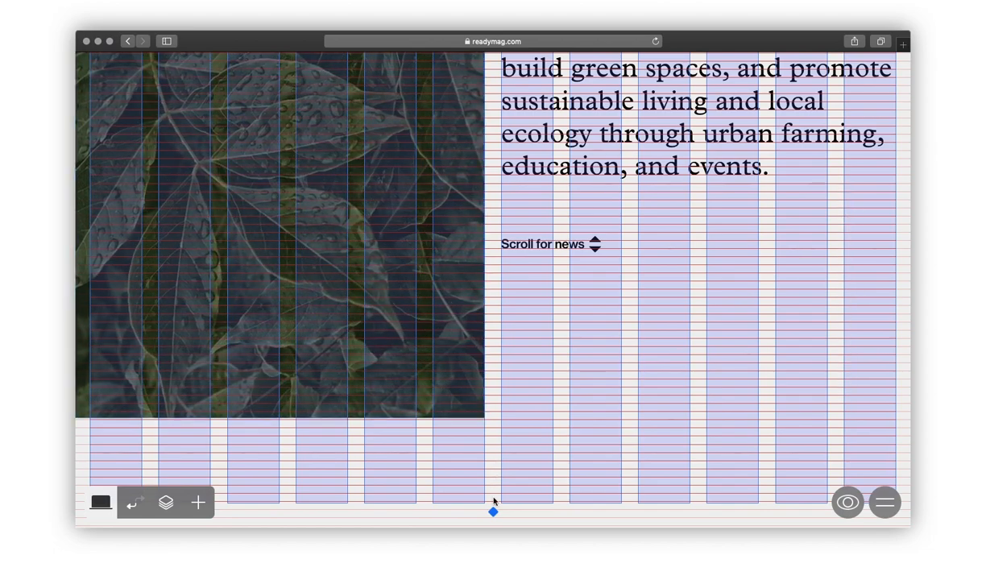
drag(492, 511, 495, 425)
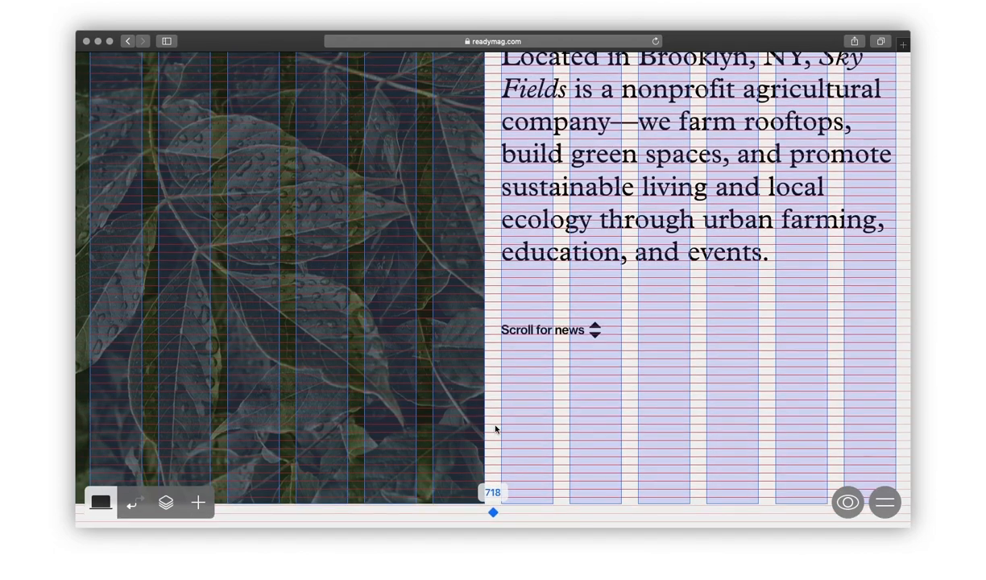
scroll(496, 424, up, 3)
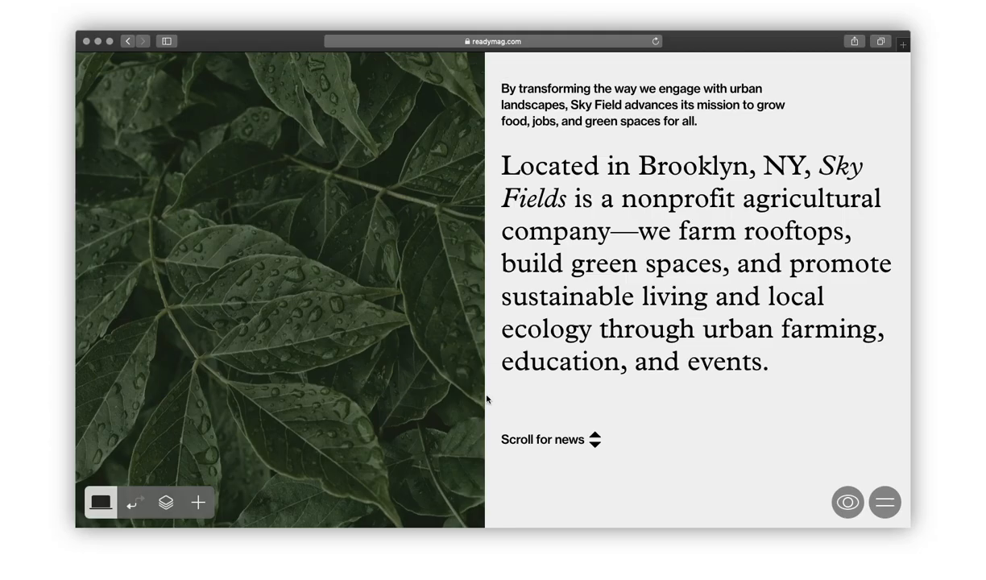
Move the Picture layer beneath the Sky Fields text layer.
click(164, 505)
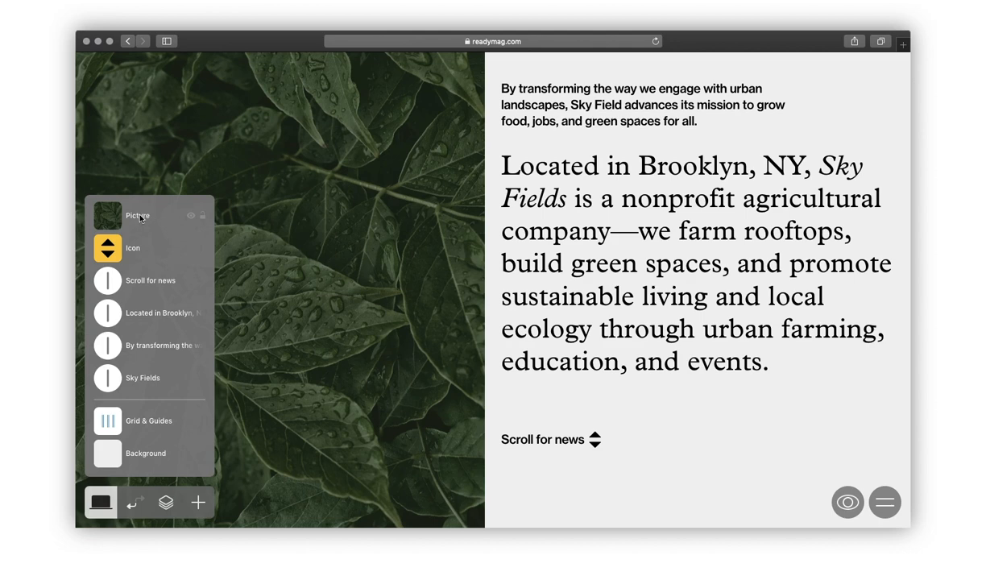
drag(139, 217, 136, 380)
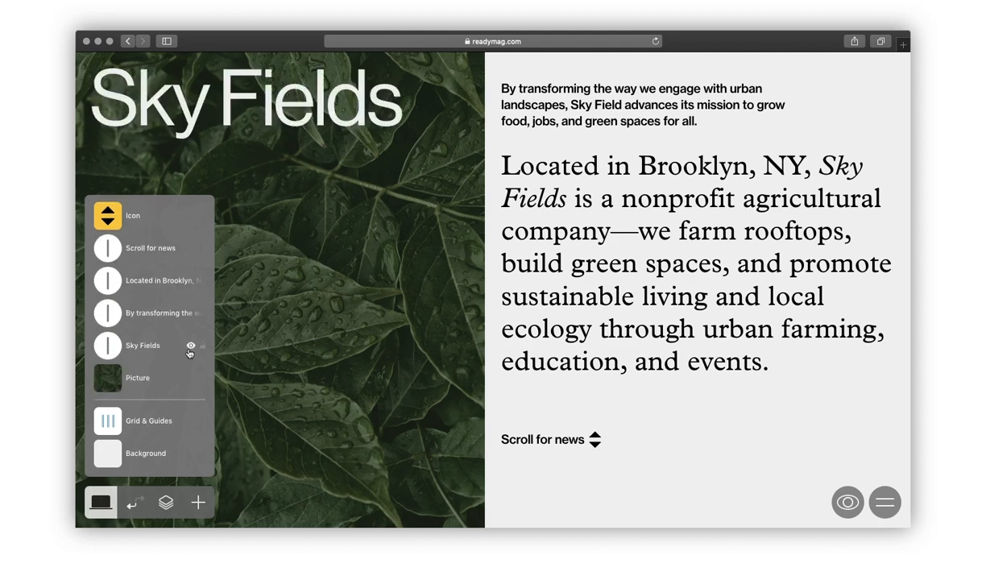
Hide the title, mission statement and Brooklyn paragraph layers, and show them again.
click(190, 345)
click(192, 313)
click(191, 280)
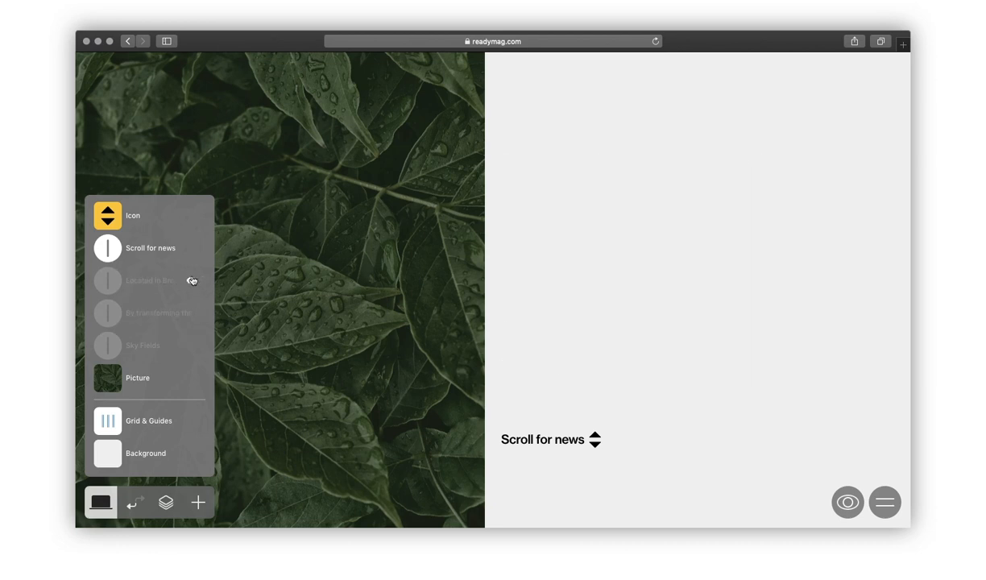
click(191, 281)
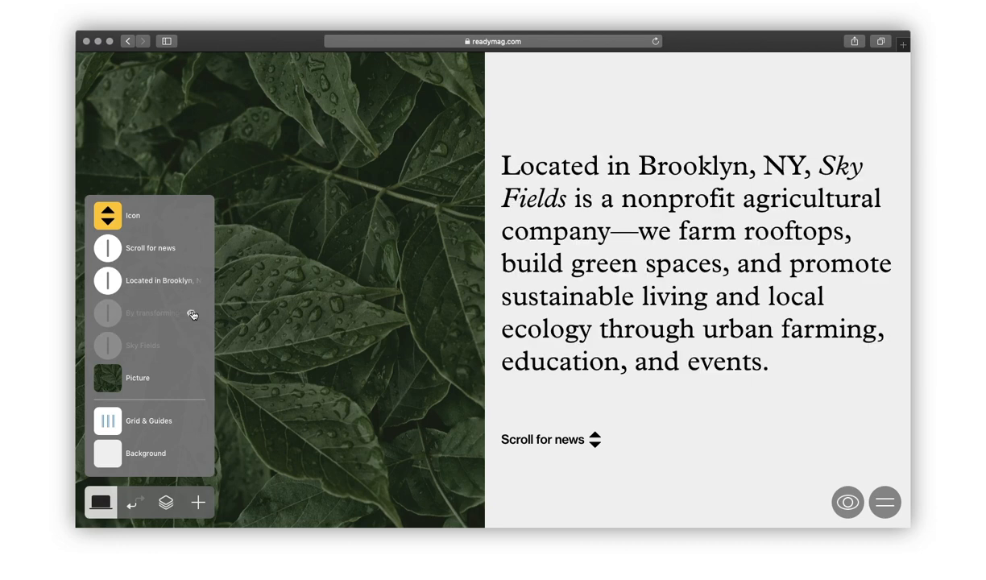
click(192, 315)
click(192, 346)
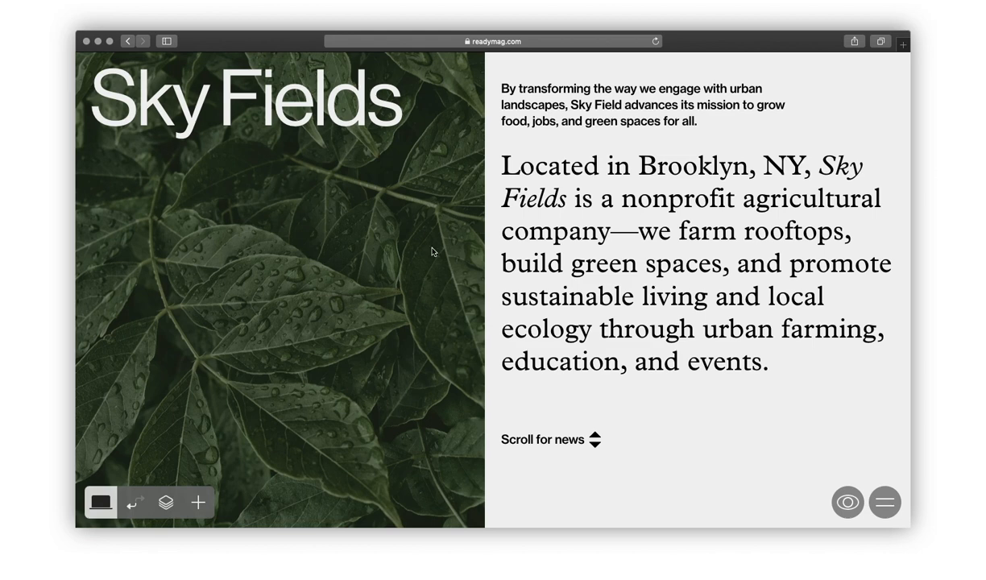
Fix the Sky Fields title to the browser window's top-left corner and nudge it back into alignment with the first grid column.
click(339, 111)
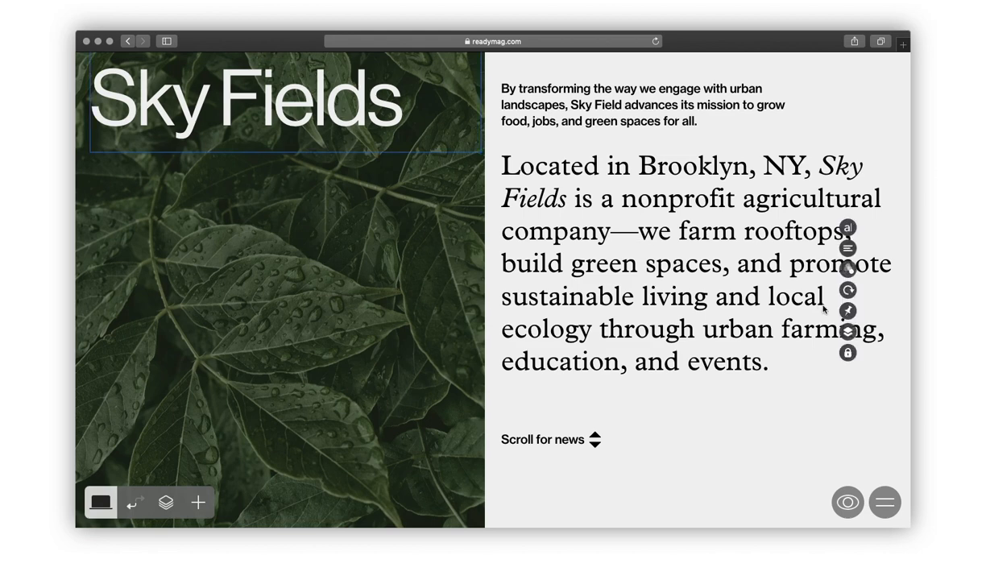
click(846, 311)
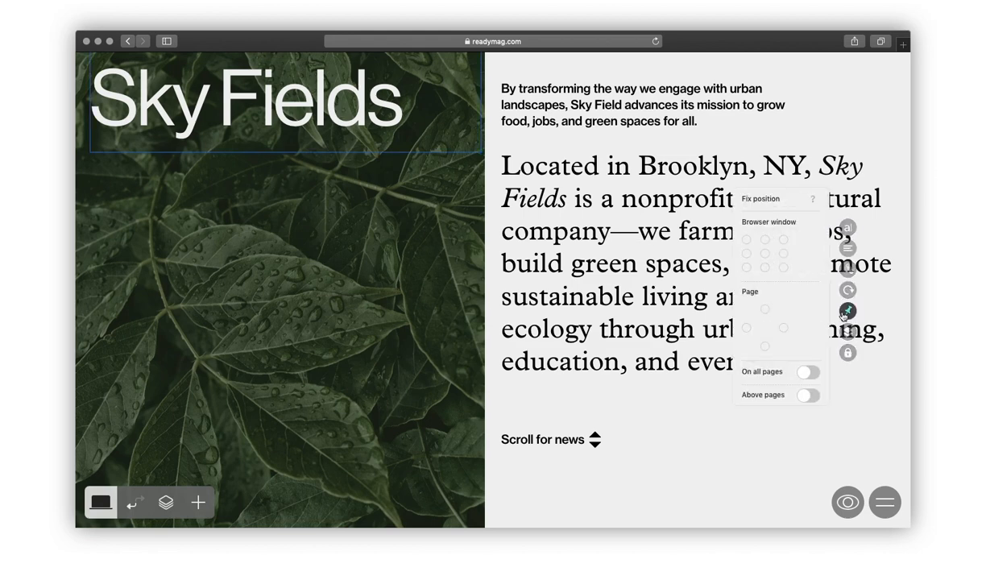
click(746, 240)
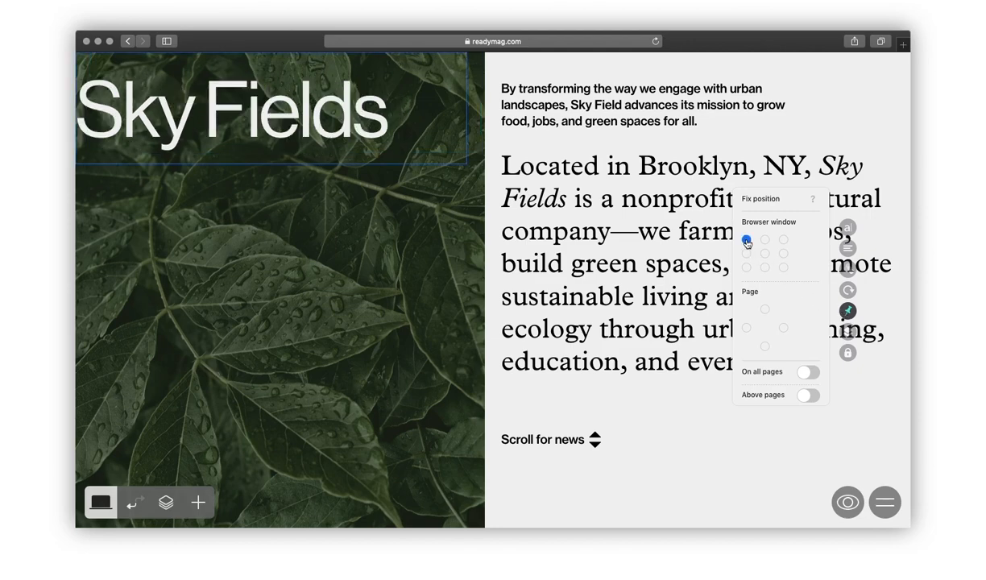
key(g)
key(shift+Right)
key(shift+Right)
key(shift+Up)
key(shift+Up)
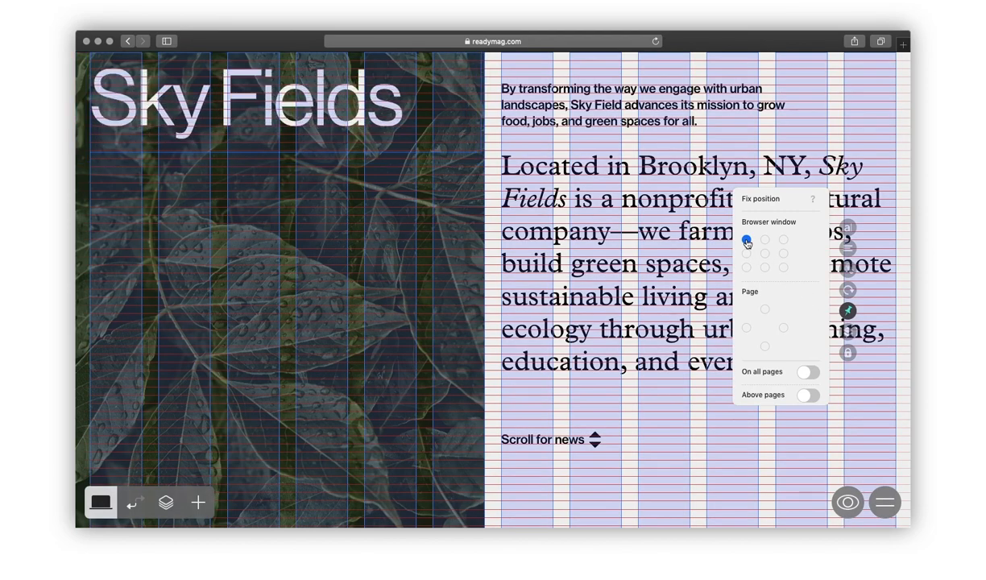
key(Escape)
key(g)
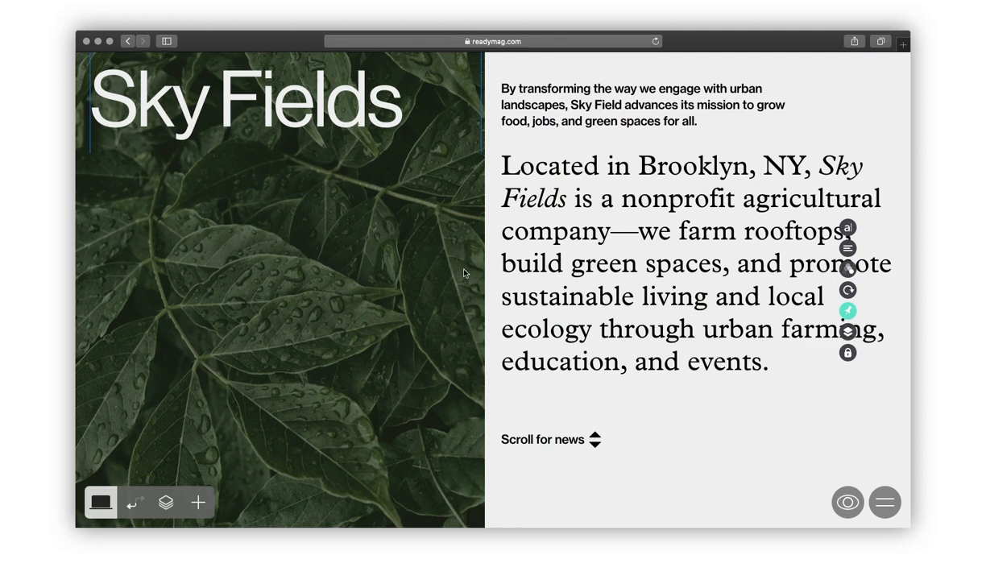
Fix the leaf picture to the browser window's top-left corner.
click(847, 321)
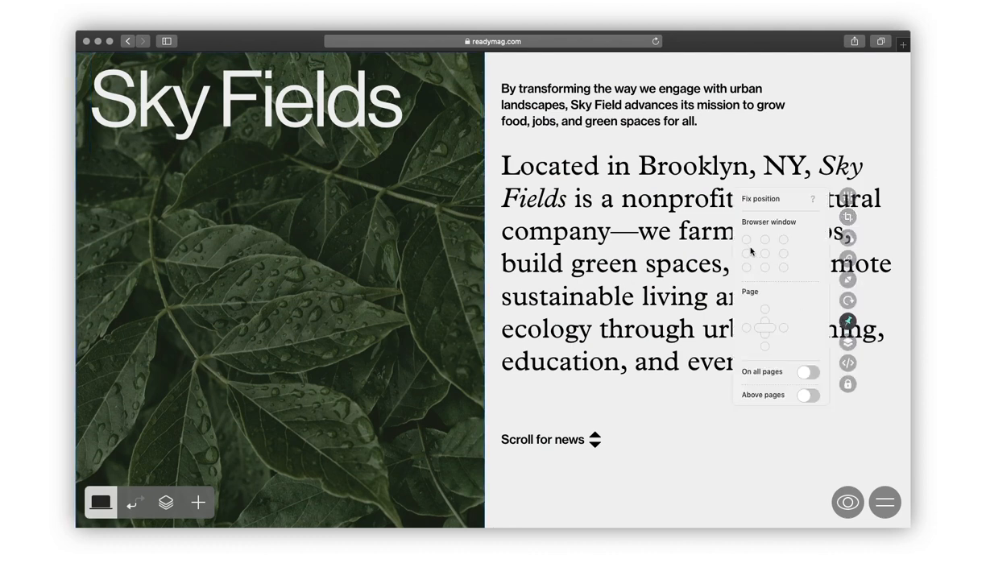
click(746, 240)
click(488, 296)
Reorder the Front Fixed layers so the Picture sits below the Sky Fields title.
click(166, 501)
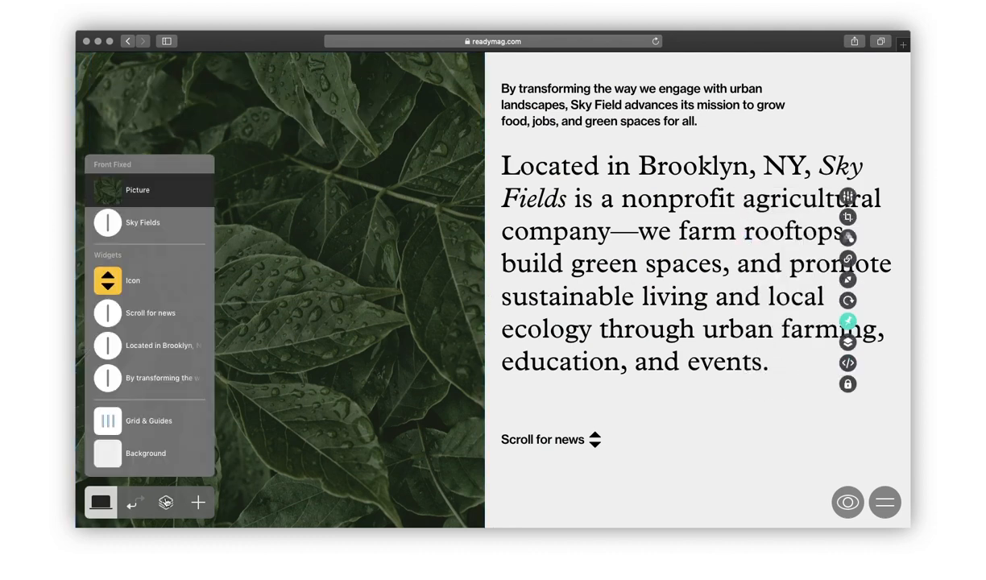
drag(143, 193, 144, 231)
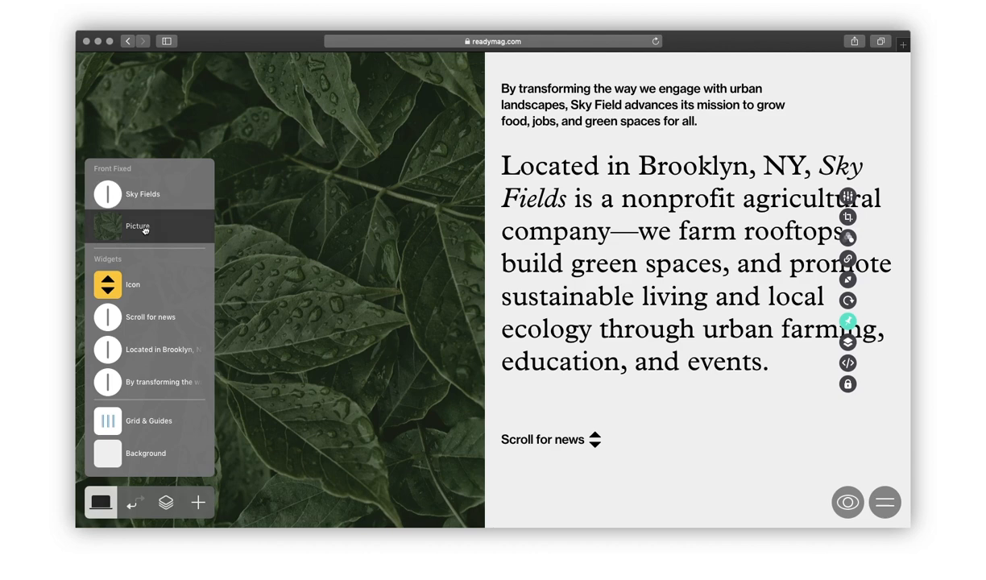
click(509, 403)
scroll(509, 404, down, 3)
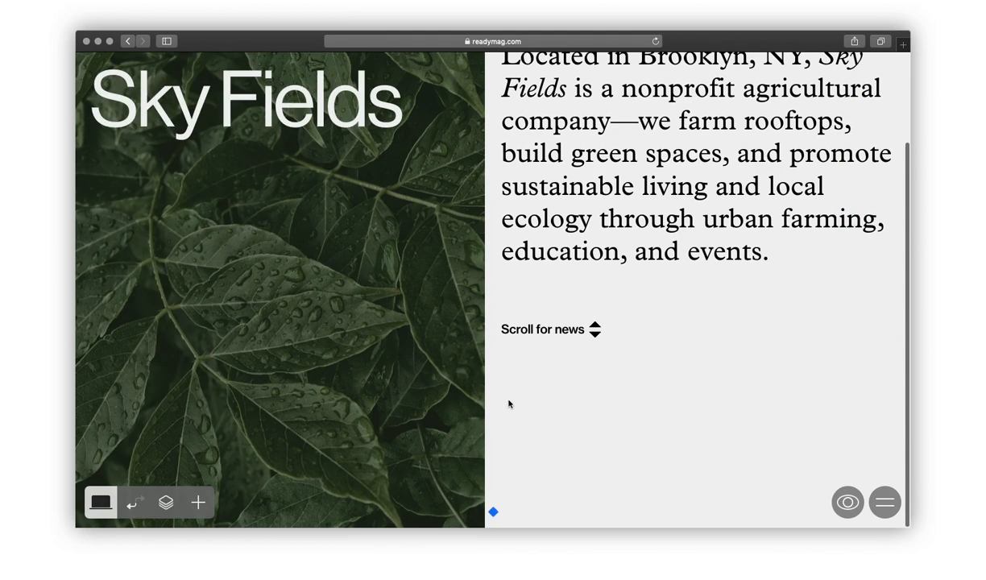
scroll(509, 404, up, 3)
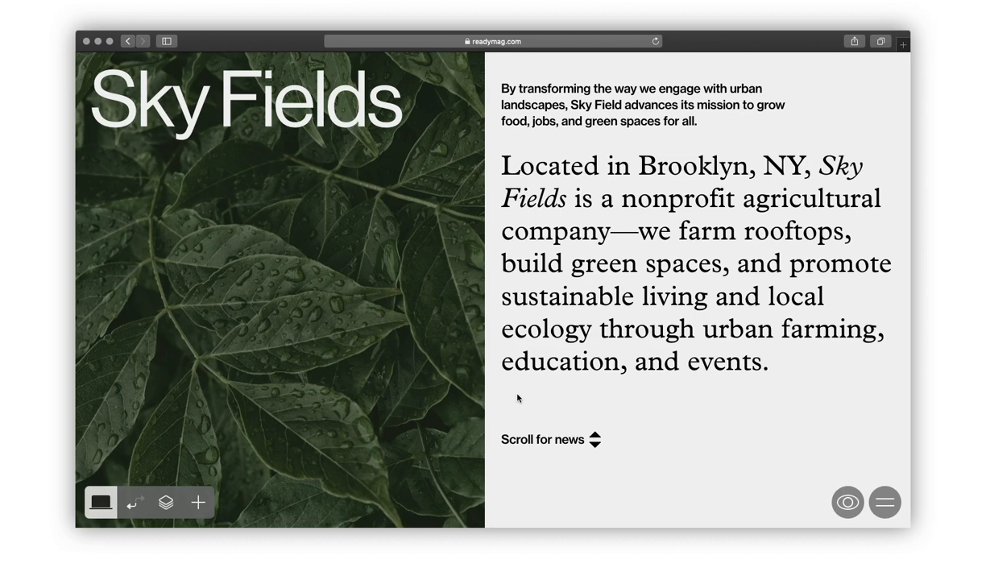
Duplicate the first page of the project and open the copy, page 2, for editing.
click(872, 495)
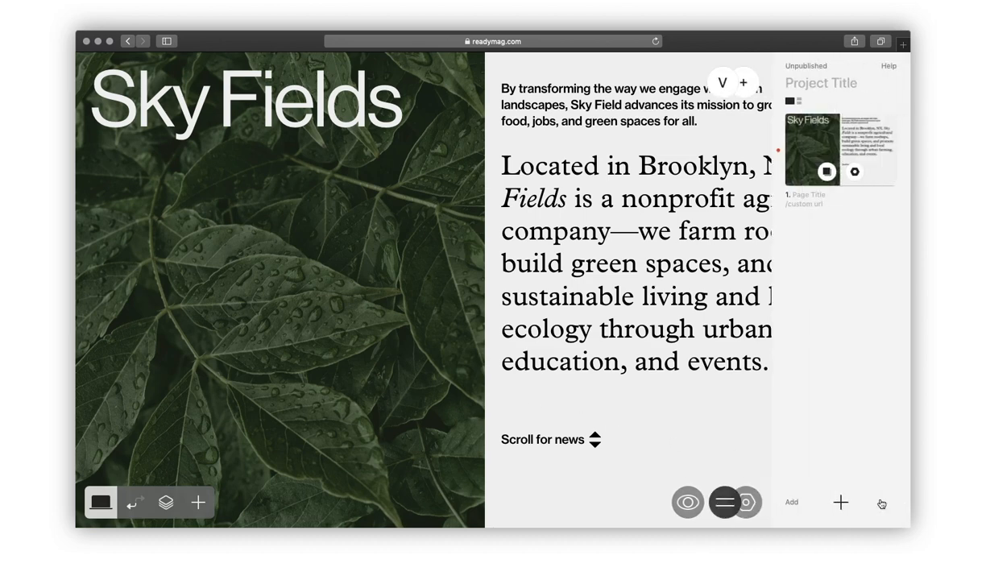
click(826, 172)
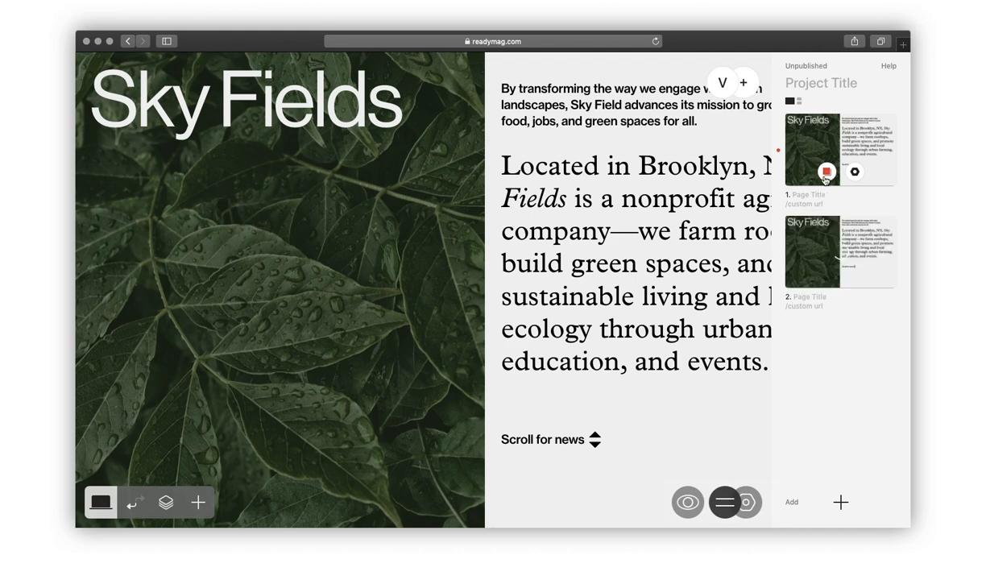
mouse_move(833, 246)
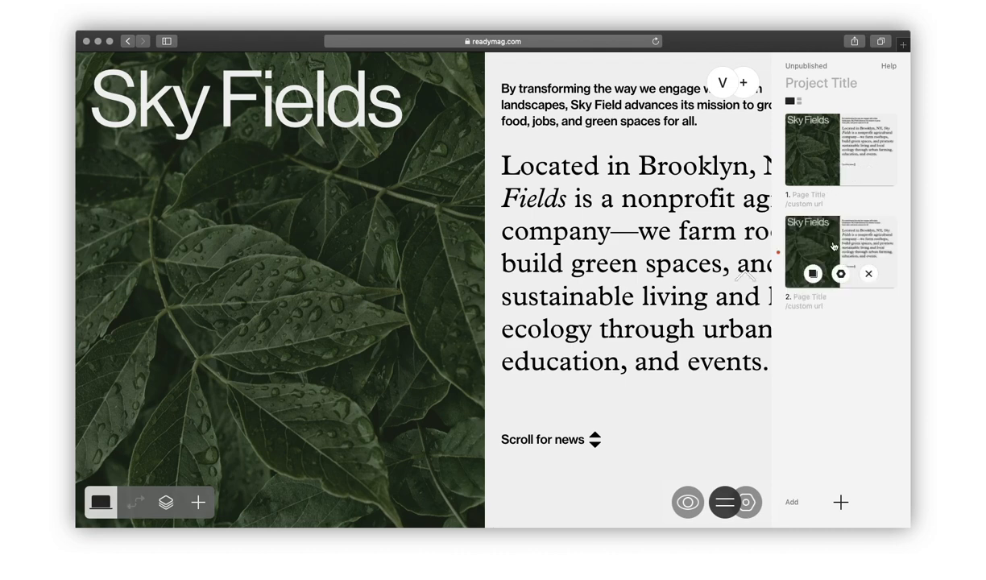
click(731, 426)
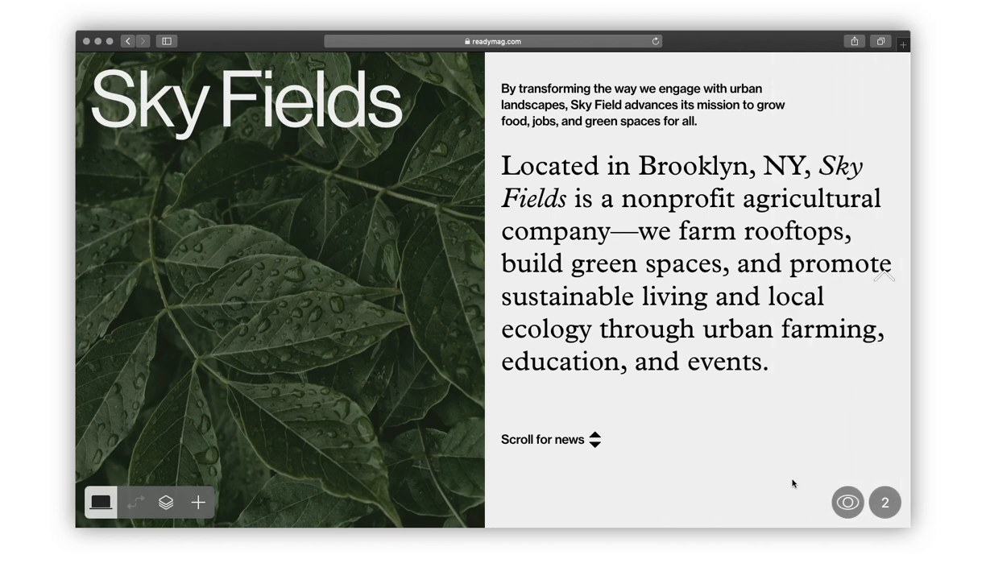
Replace the copied text group on page 2 with a text widget reading "News", placed in the light grey half.
click(528, 104)
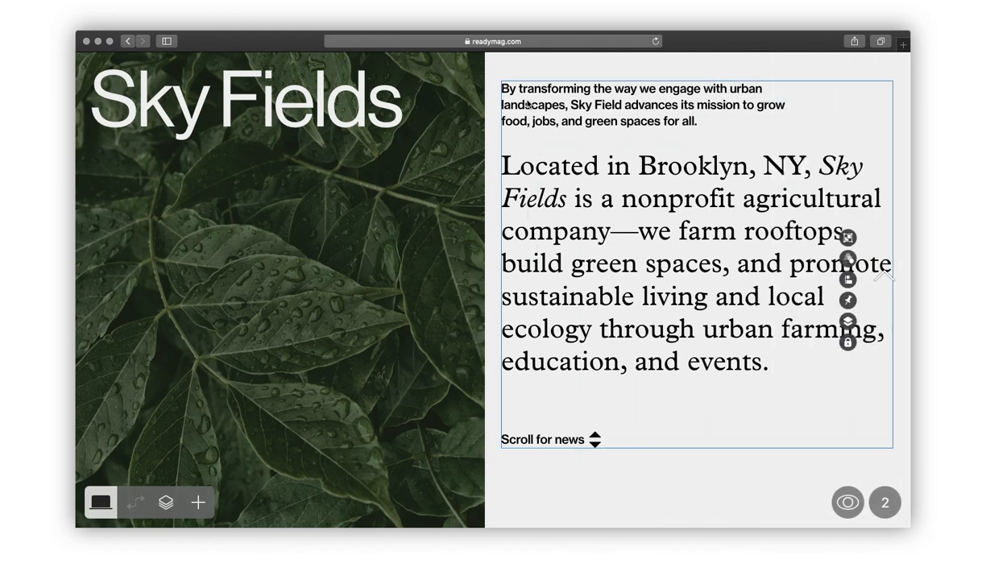
key(BackSpace)
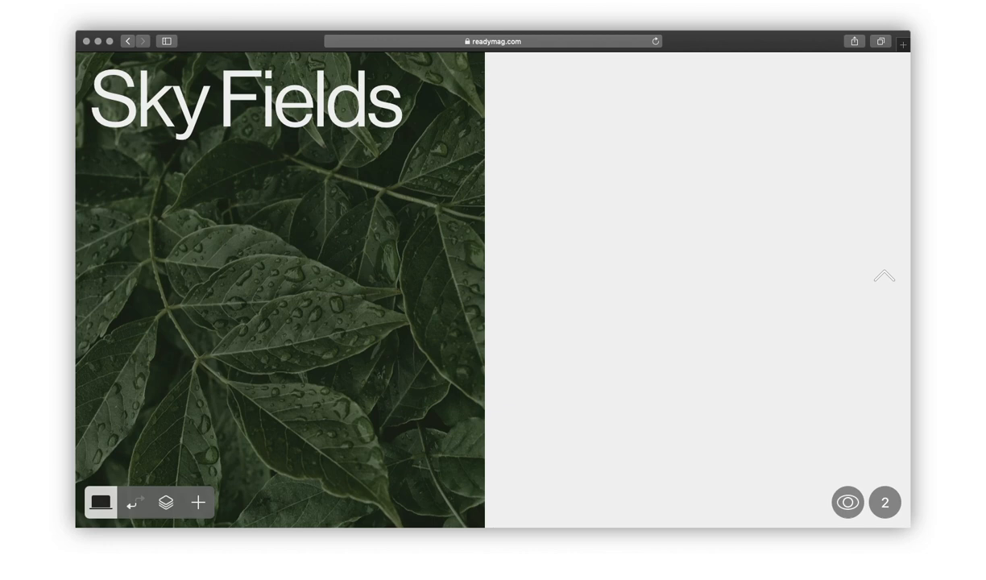
click(198, 502)
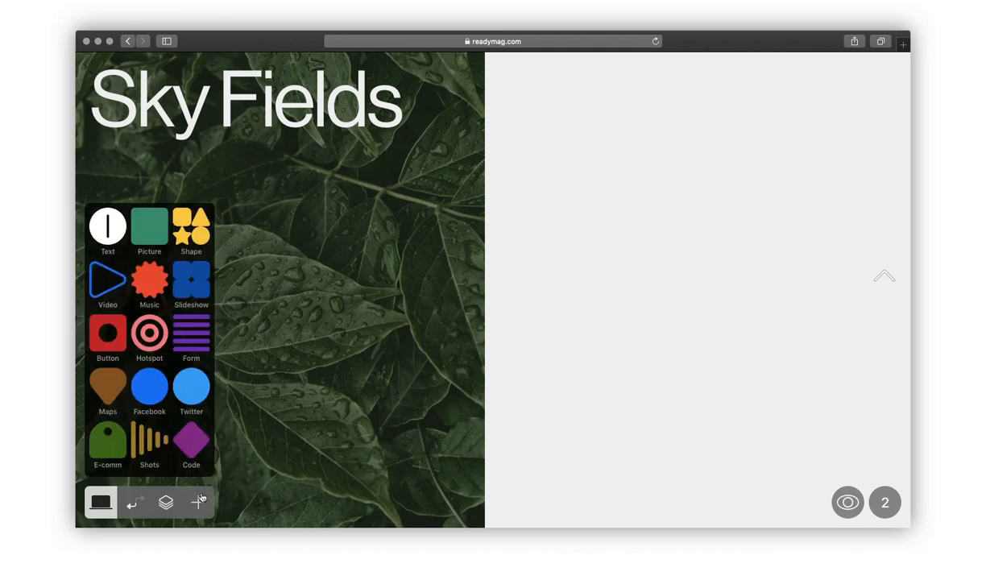
click(106, 223)
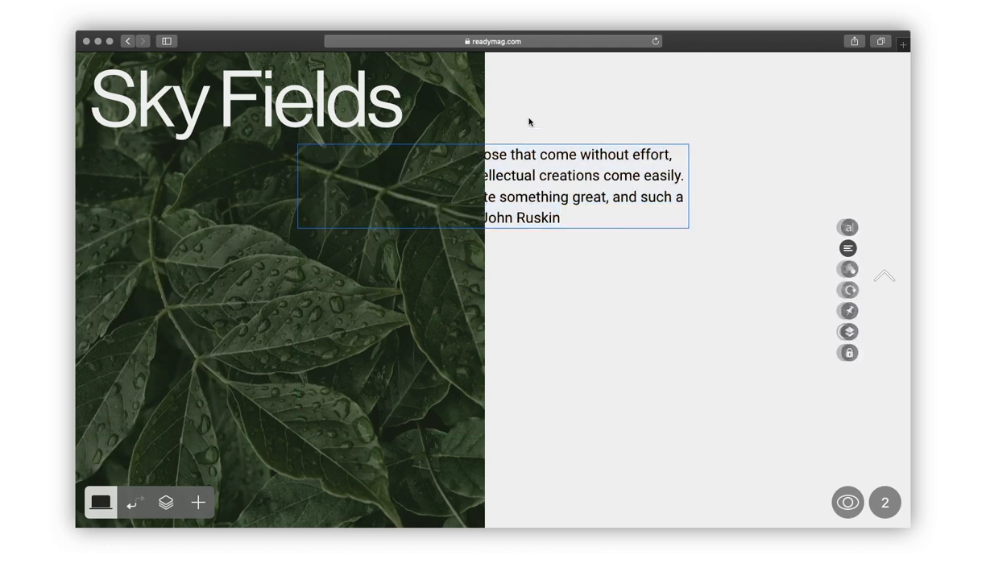
drag(500, 179, 703, 114)
text(News)
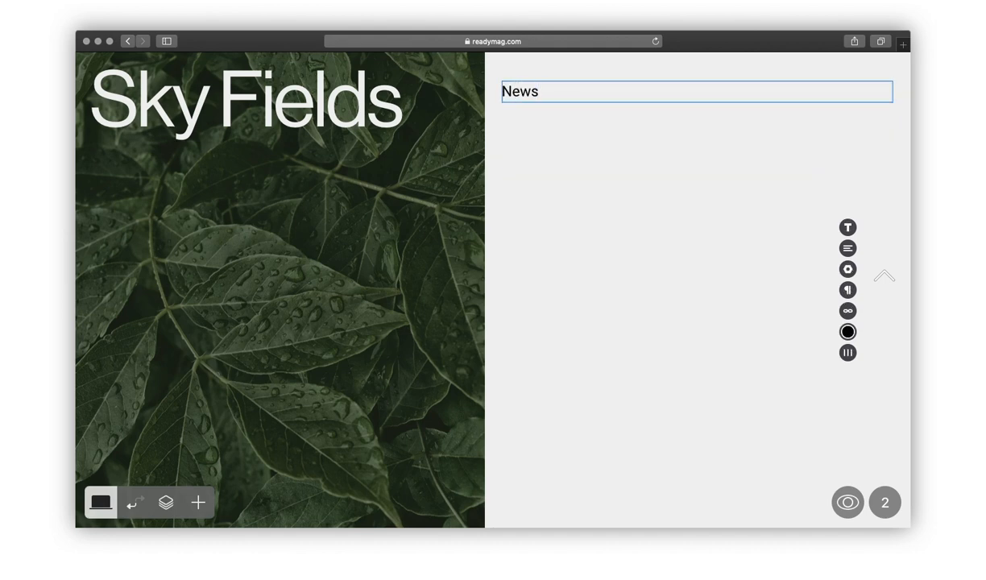
Apply the Global "title" text style to the News heading.
key(super+a)
click(847, 227)
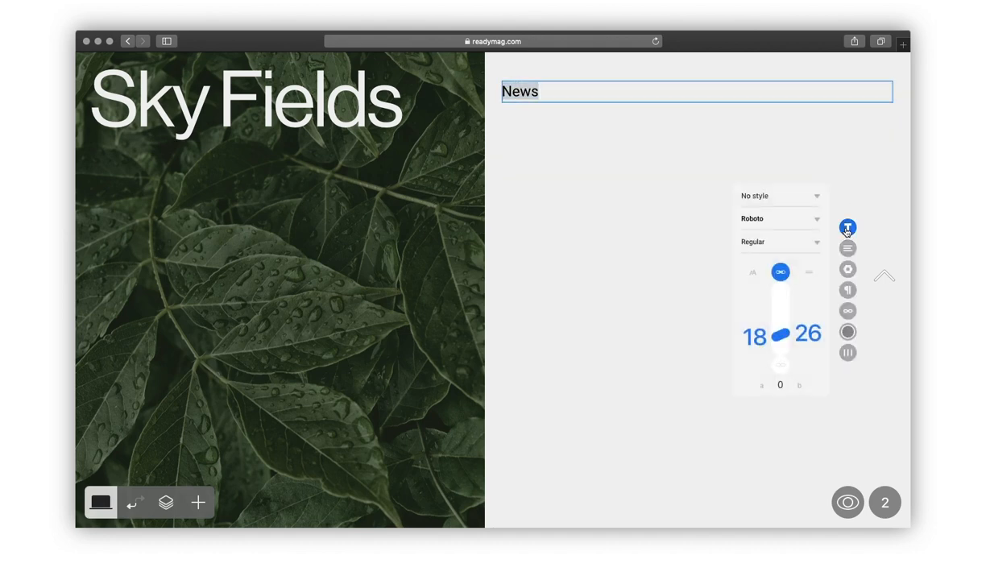
click(785, 194)
click(781, 198)
click(774, 297)
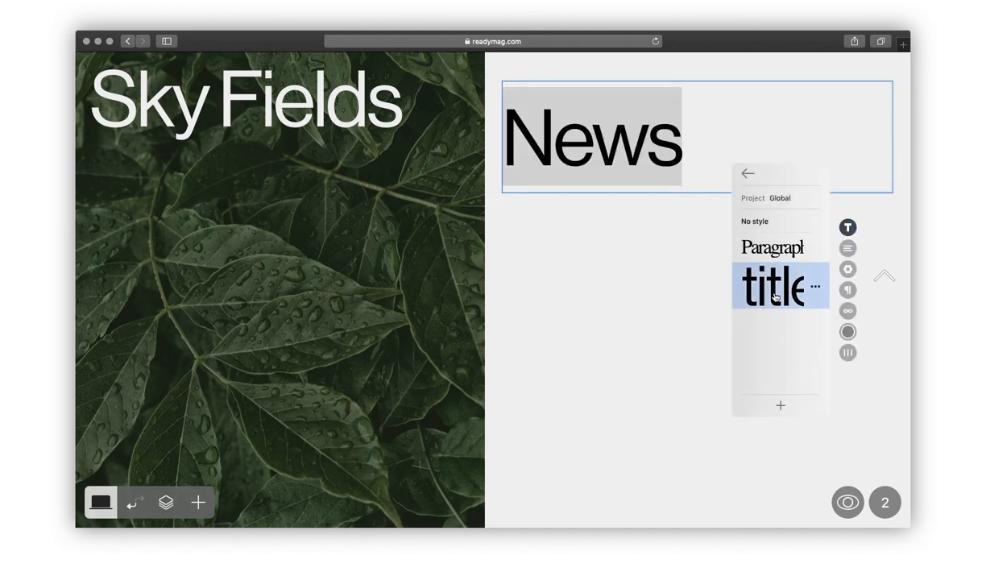
Move the News heading up on the layout grid, level with the Sky Fields title, and hide the grid.
click(633, 267)
key(g)
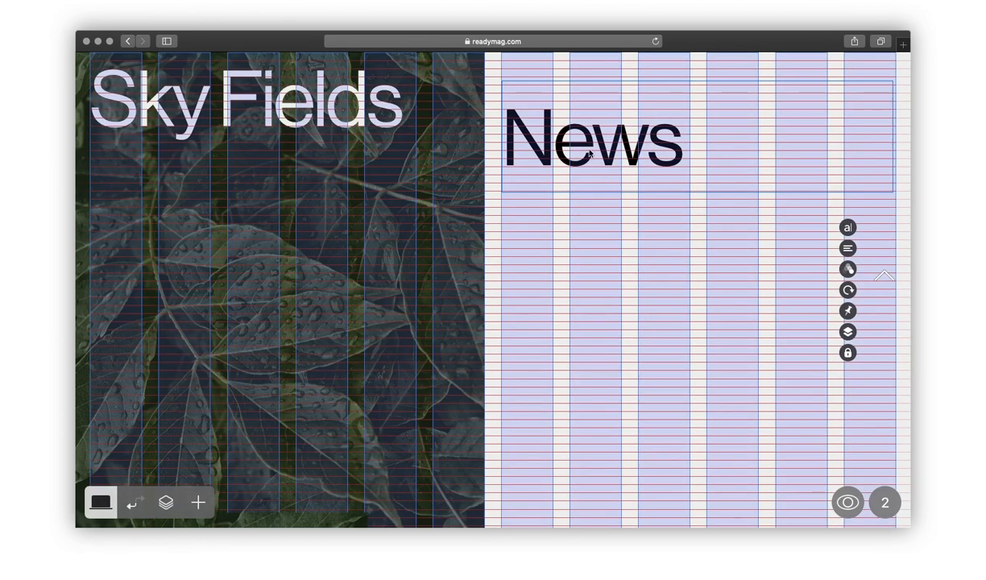
drag(577, 146, 603, 113)
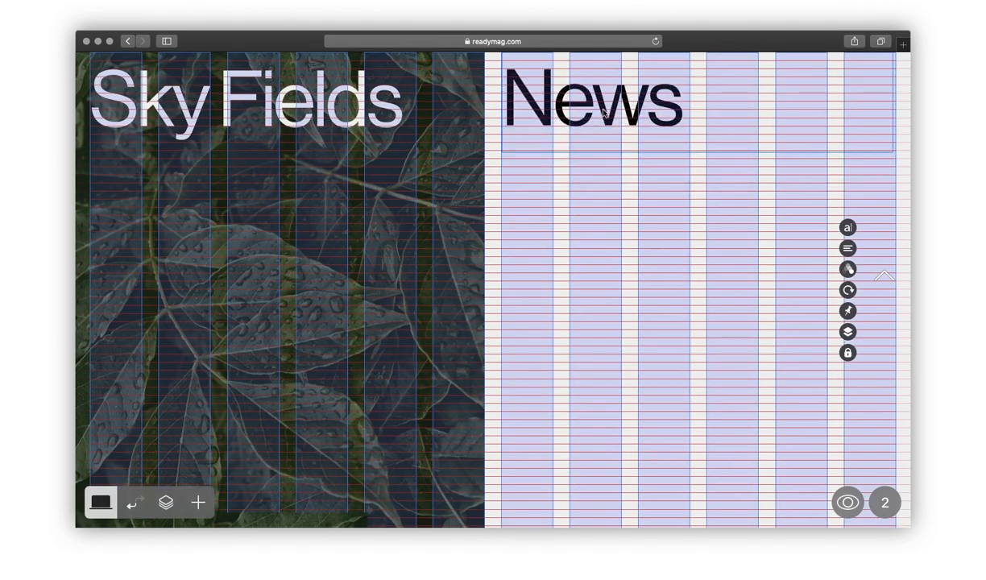
click(505, 240)
key(g)
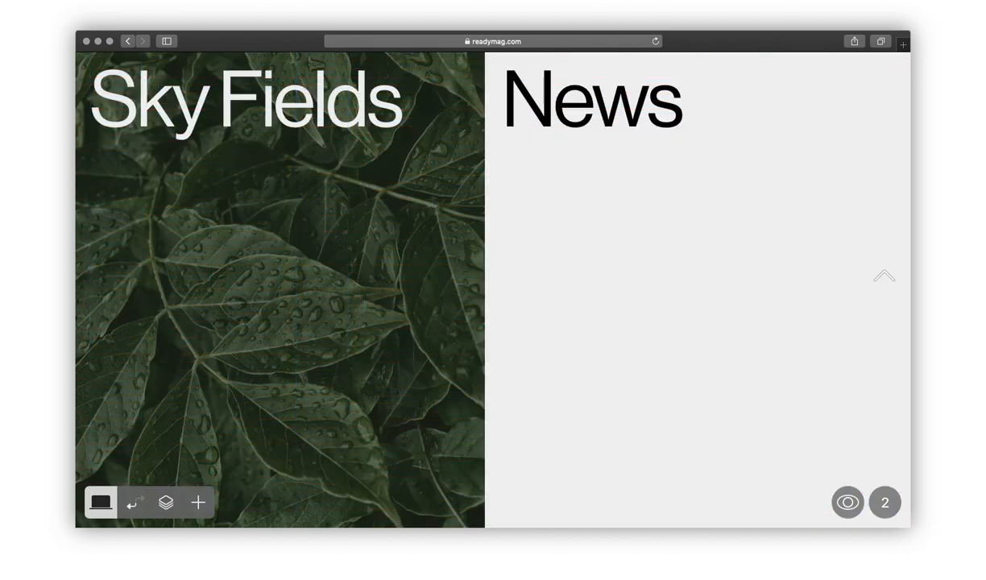
Add a slideshow widget, load the images into it, and place it directly below the News heading.
click(198, 502)
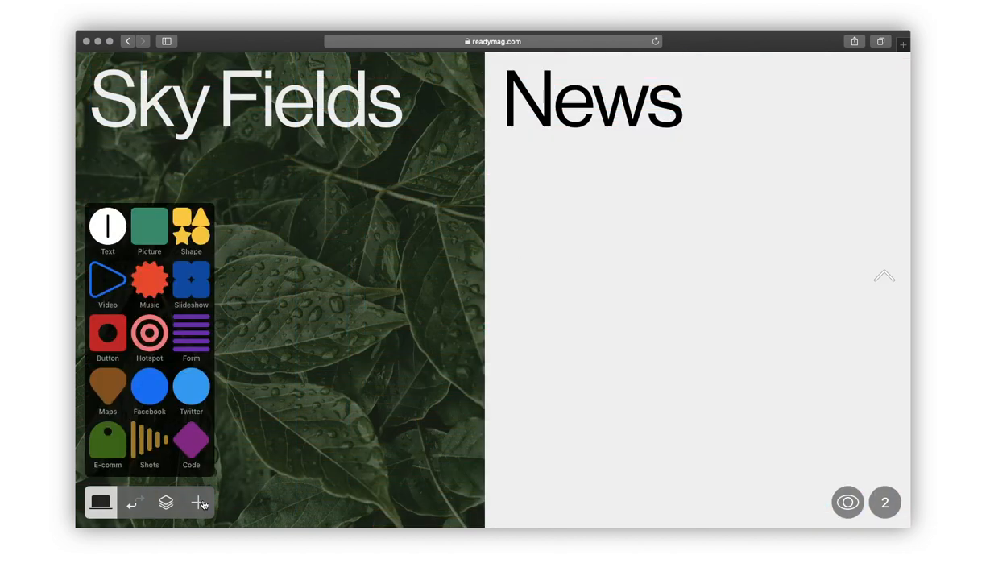
click(184, 296)
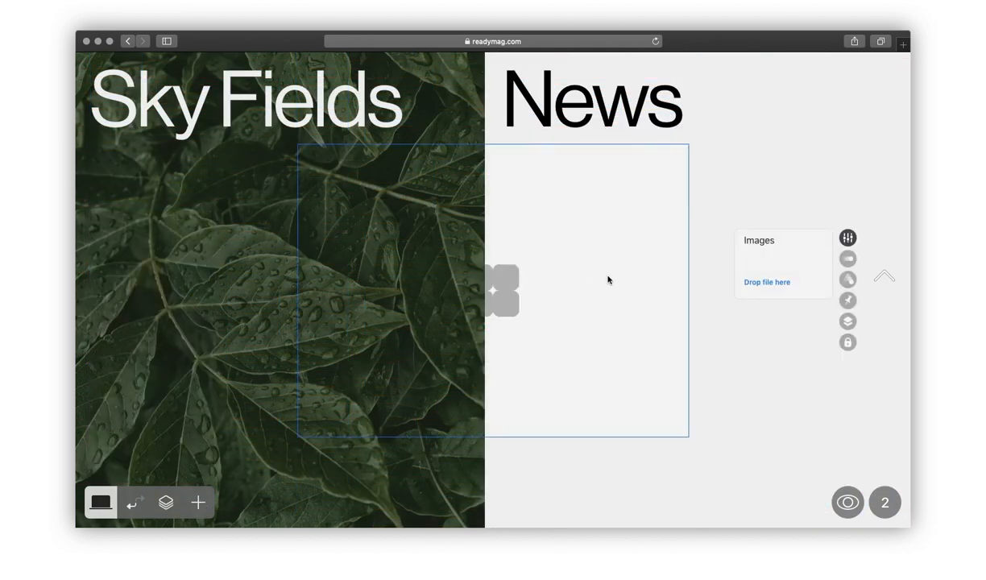
click(766, 283)
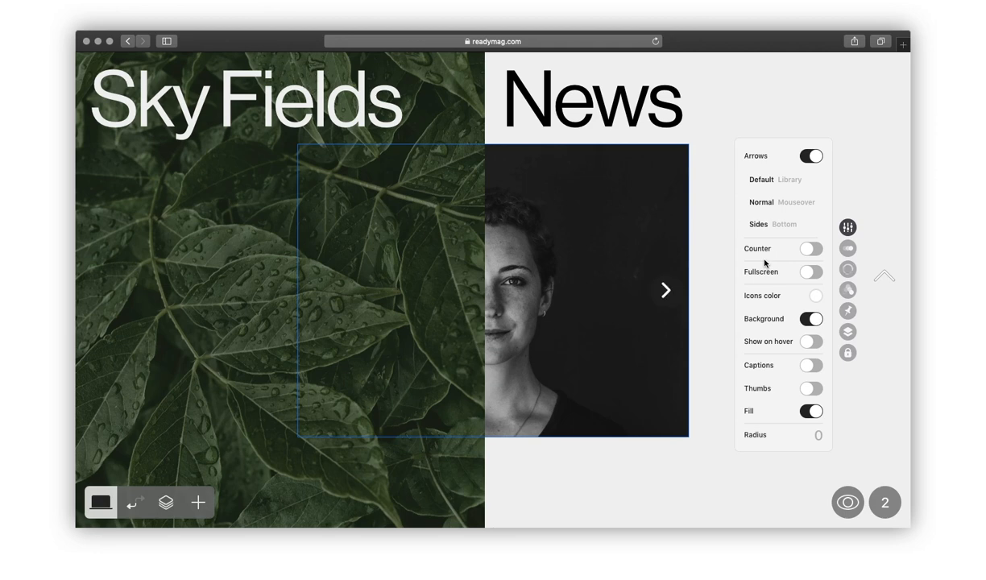
drag(565, 220, 753, 242)
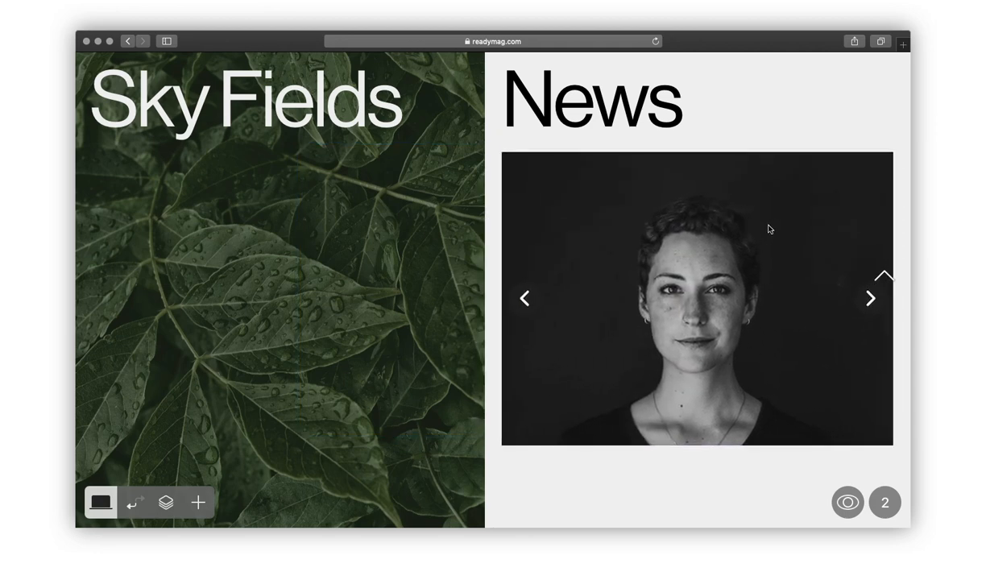
Replace the slideshow's default left and right arrows with the bold shafted arrow icons from the library.
click(847, 227)
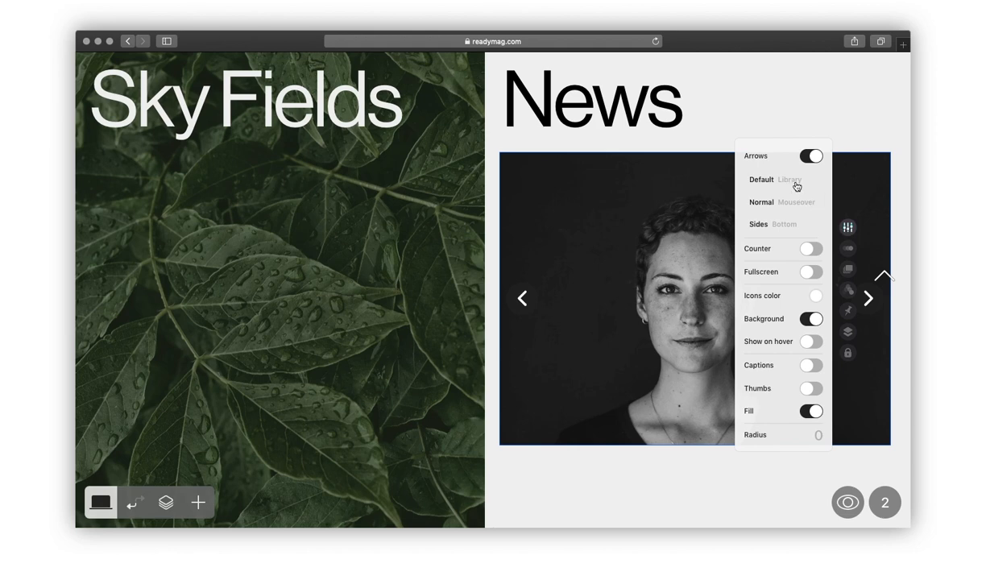
click(761, 179)
click(785, 201)
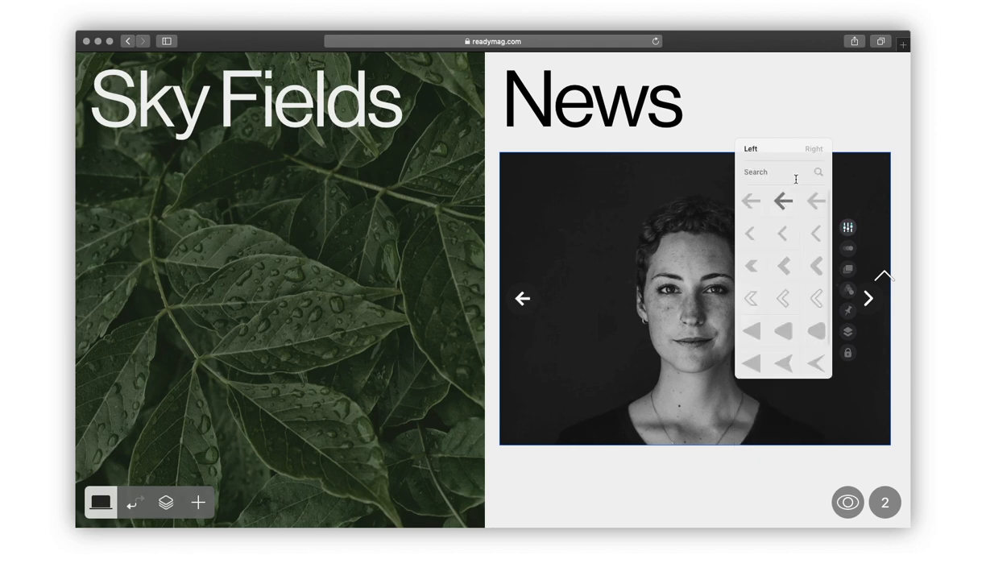
click(812, 151)
click(786, 202)
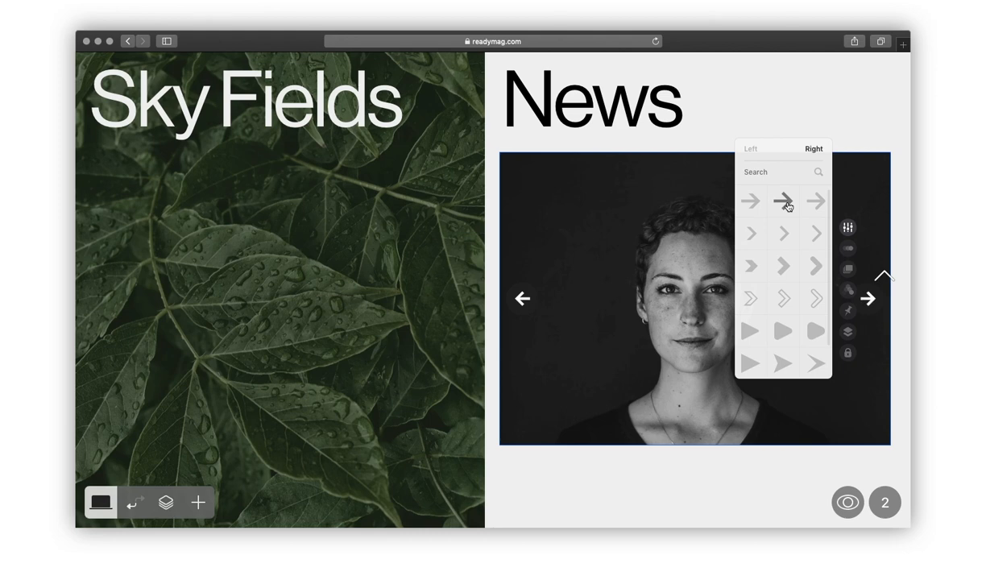
Switch the slideshow transition to Crossfade, adjust its duration, and flip through the slides to preview the effect.
click(847, 249)
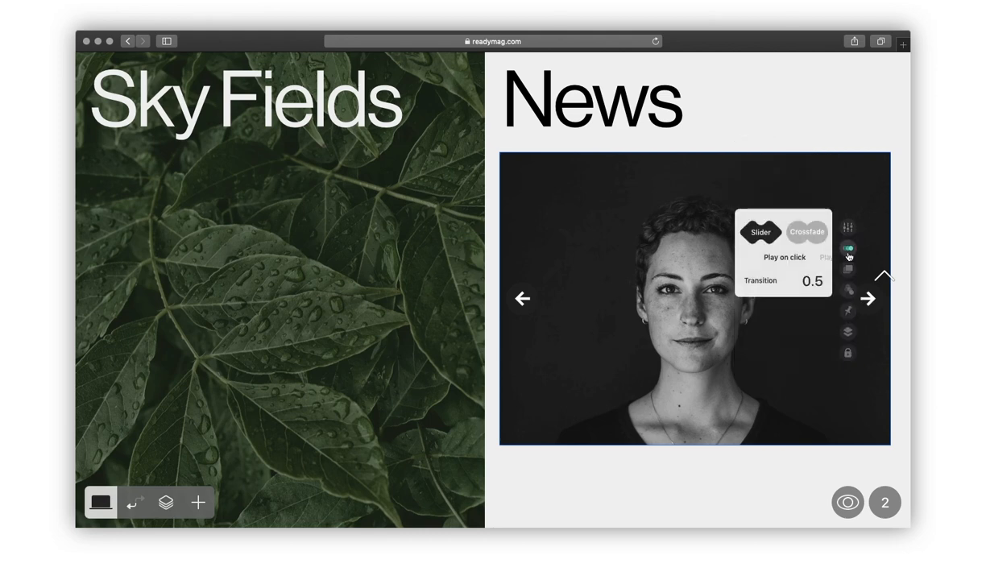
click(819, 235)
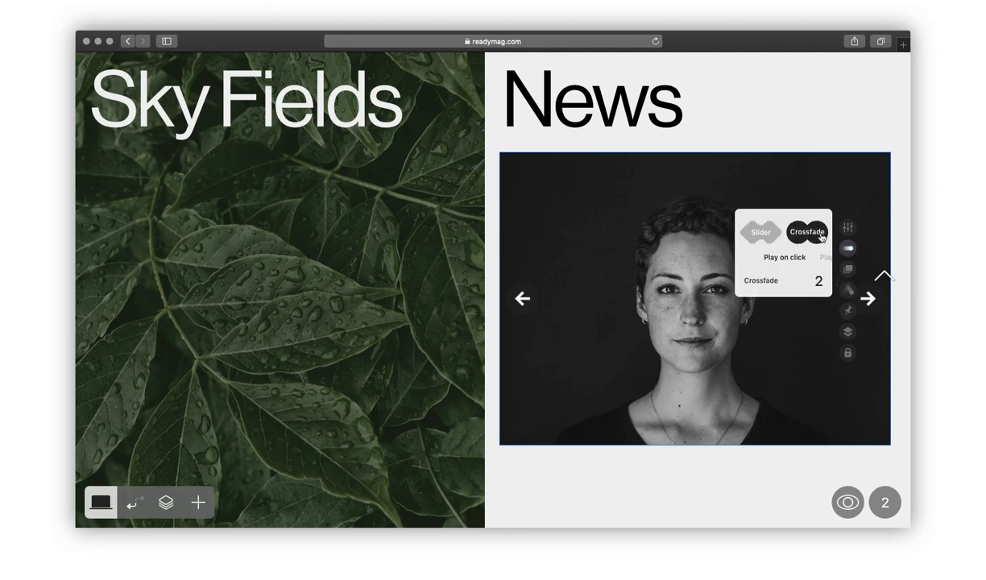
drag(818, 282, 814, 358)
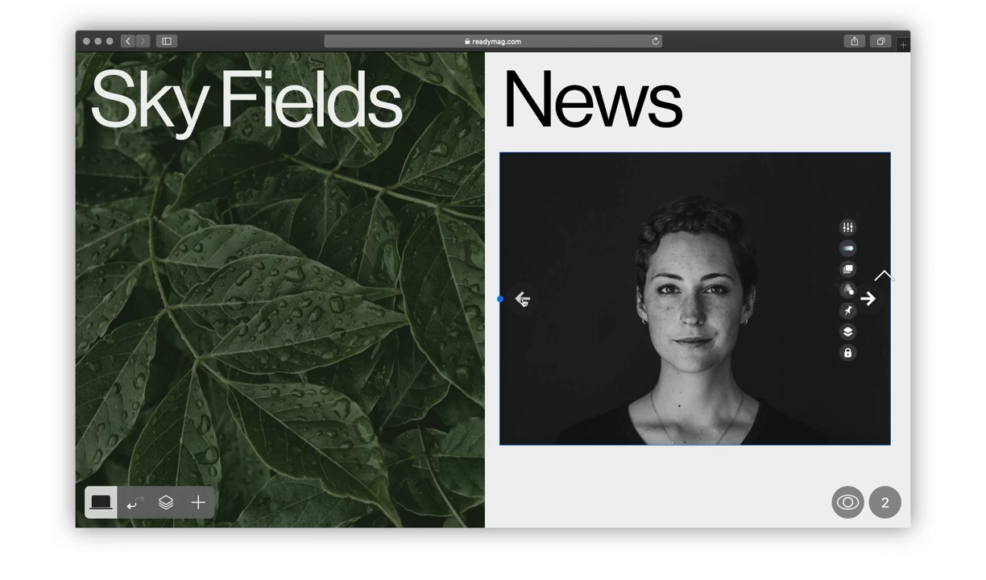
click(522, 299)
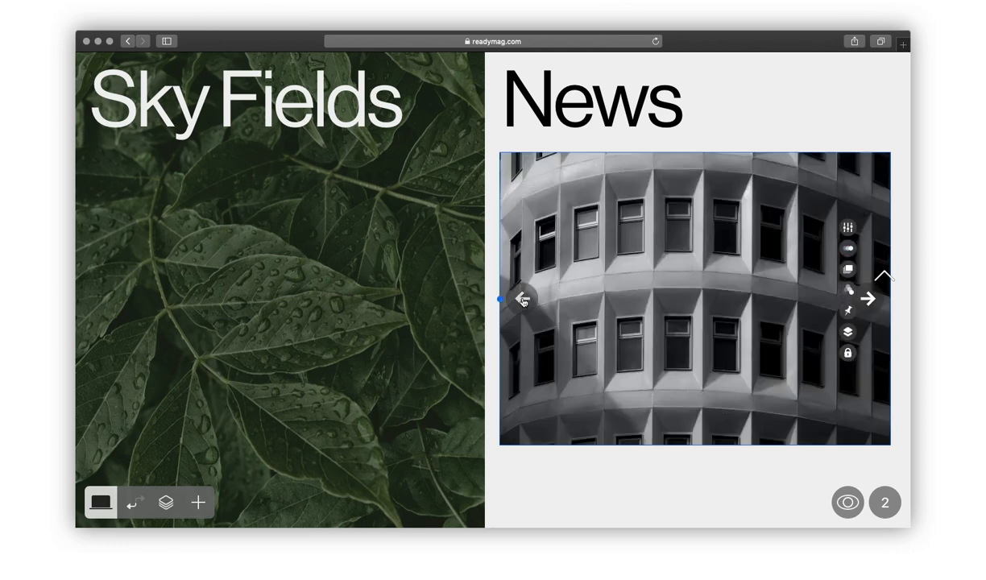
click(522, 300)
click(522, 300)
Align the News heading and slideshow with the grid, leaving a larger gap between them and widening the slideshow to the last column's edge.
drag(567, 110, 560, 110)
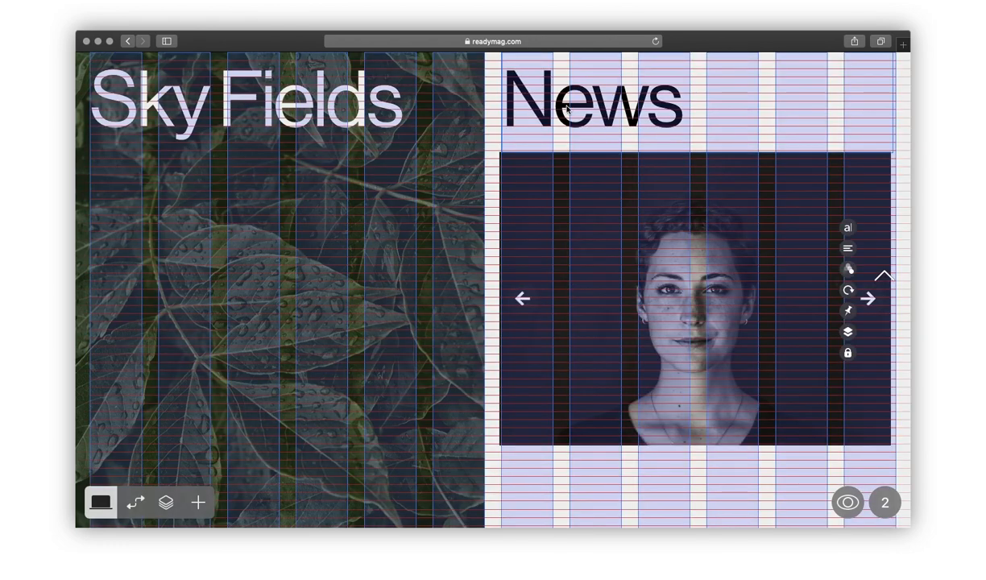
drag(570, 249, 574, 278)
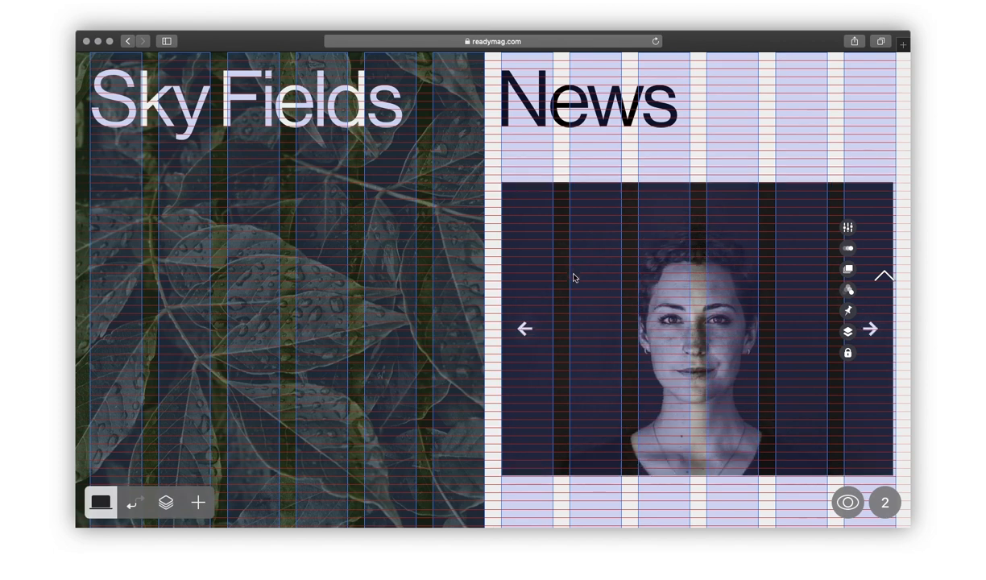
drag(892, 330, 896, 330)
click(656, 494)
key(g)
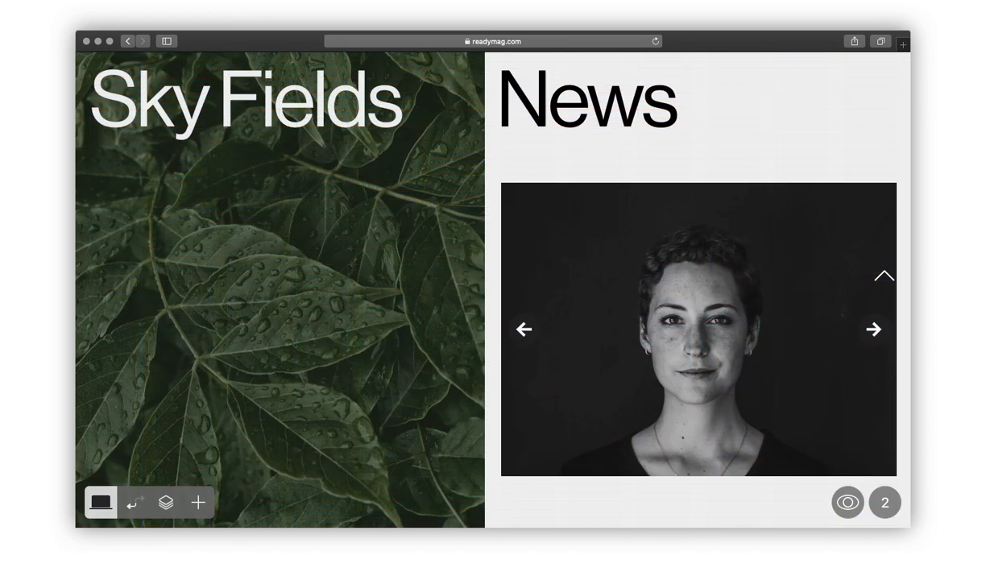
Add a new text widget and place it just beneath the slideshow.
click(198, 501)
click(105, 223)
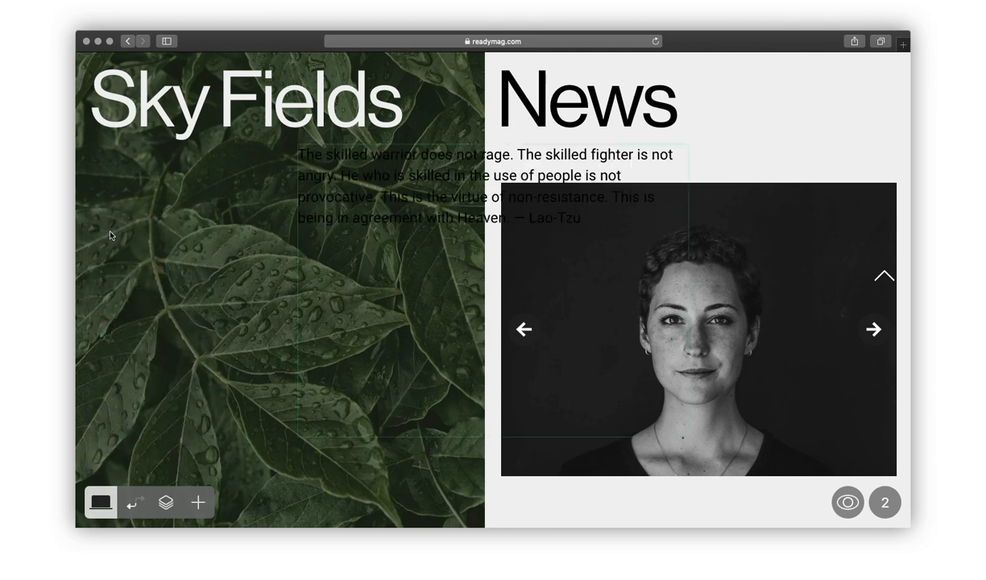
key(Escape)
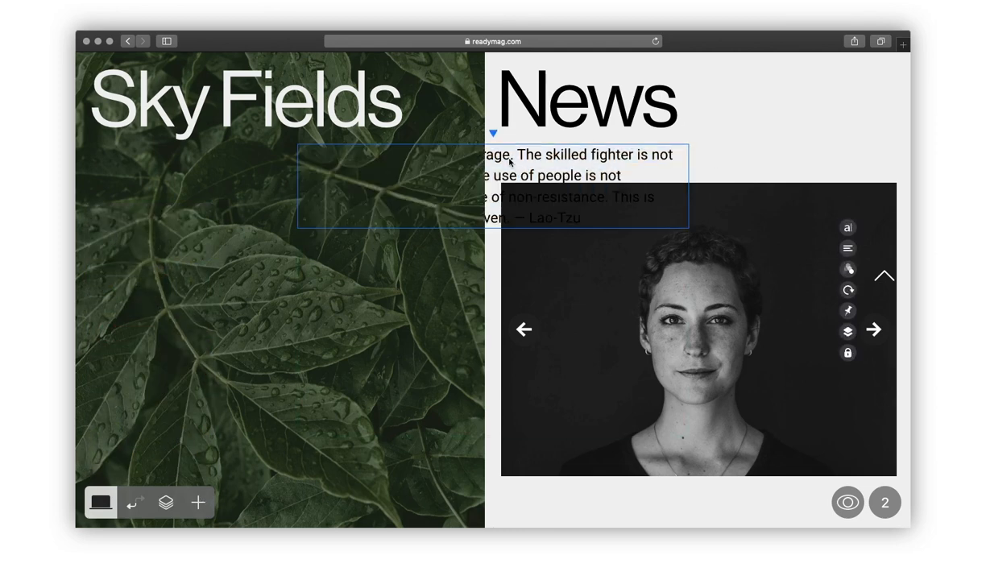
drag(510, 167, 709, 501)
scroll(709, 501, down, 2)
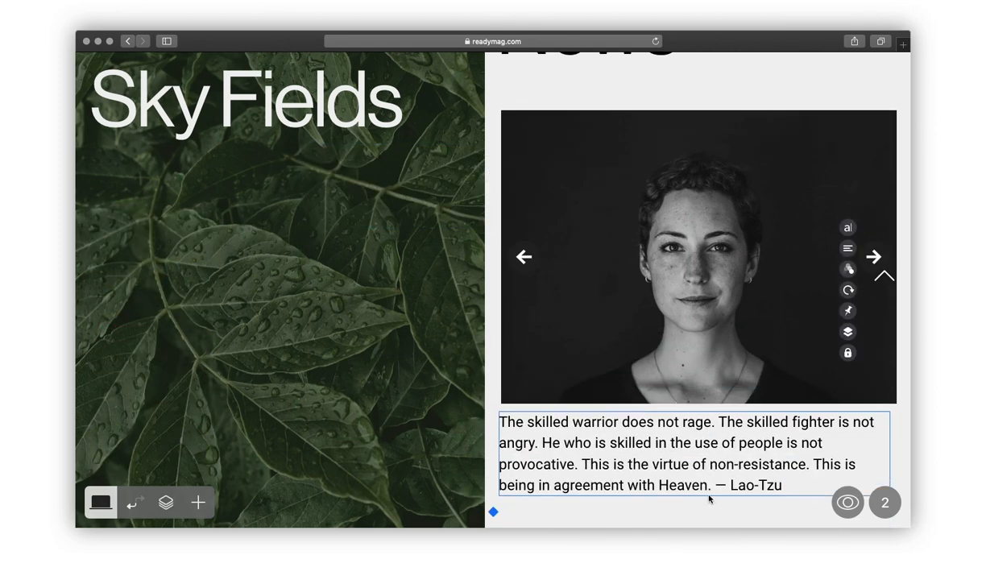
Replace the placeholder quote with the news paragraph about Sky Fields delivering part of its harvest to Plateful NYC during the COVID pandemic.
double_click(692, 484)
key(super+a)
text(Sky Fields is partnering with city authorities in delivering part of our harvest to Plateful NYC, a charitable organization that provides healthy meals to those most affected by the COVID pandemic.)
Apply the project's large serif paragraph style, listed below "paragraph small", to the whole news paragraph.
key(super+a)
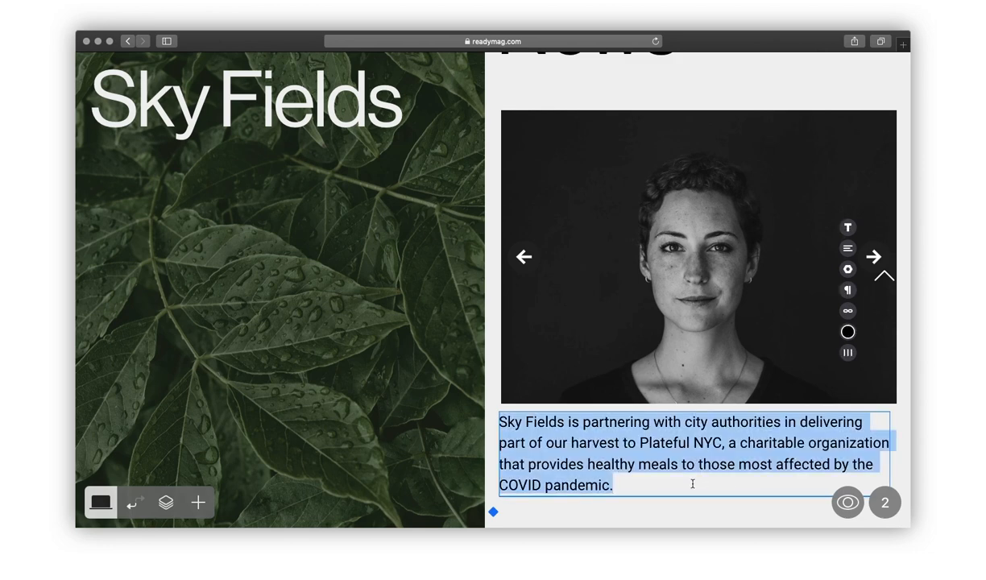
click(847, 227)
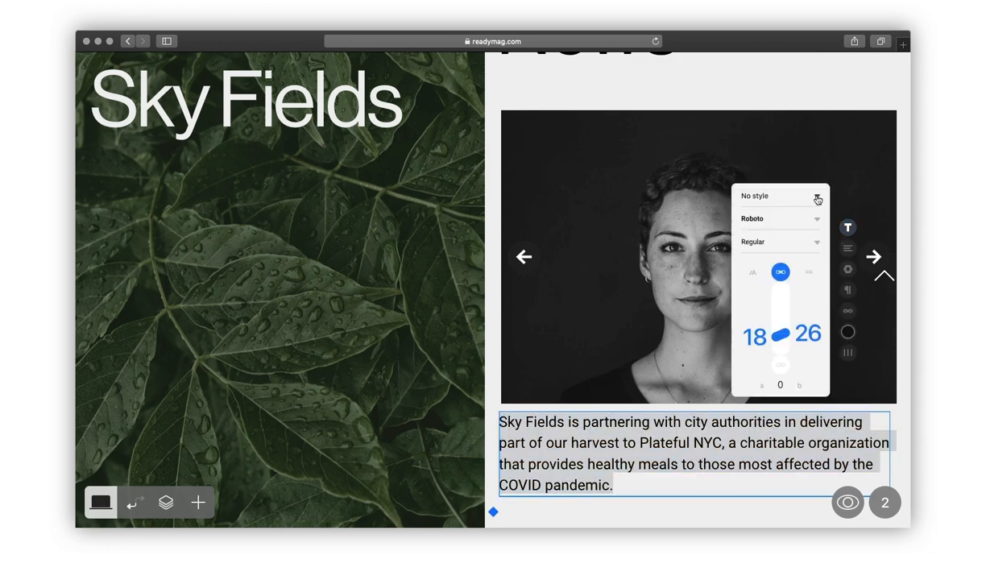
click(782, 194)
click(771, 368)
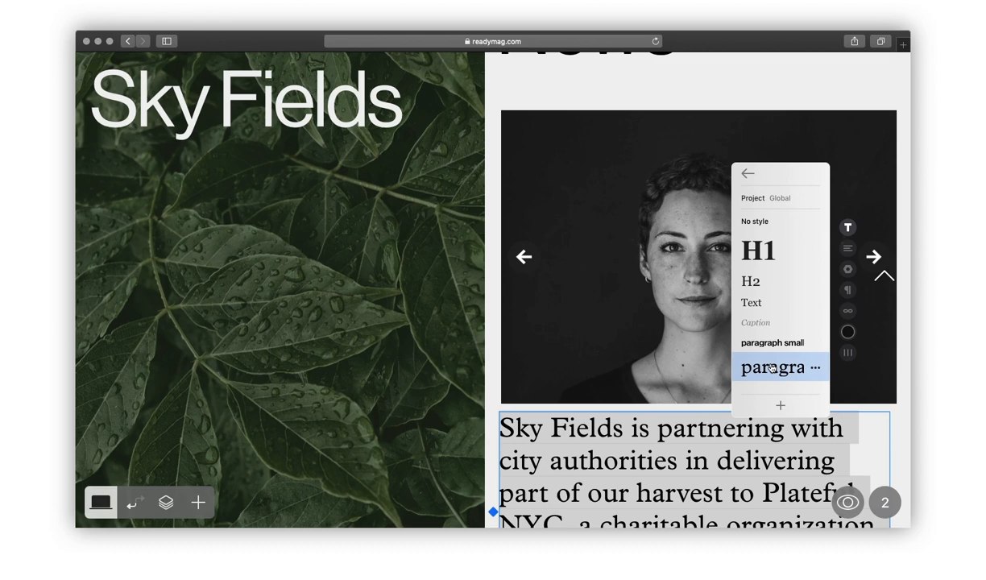
click(664, 105)
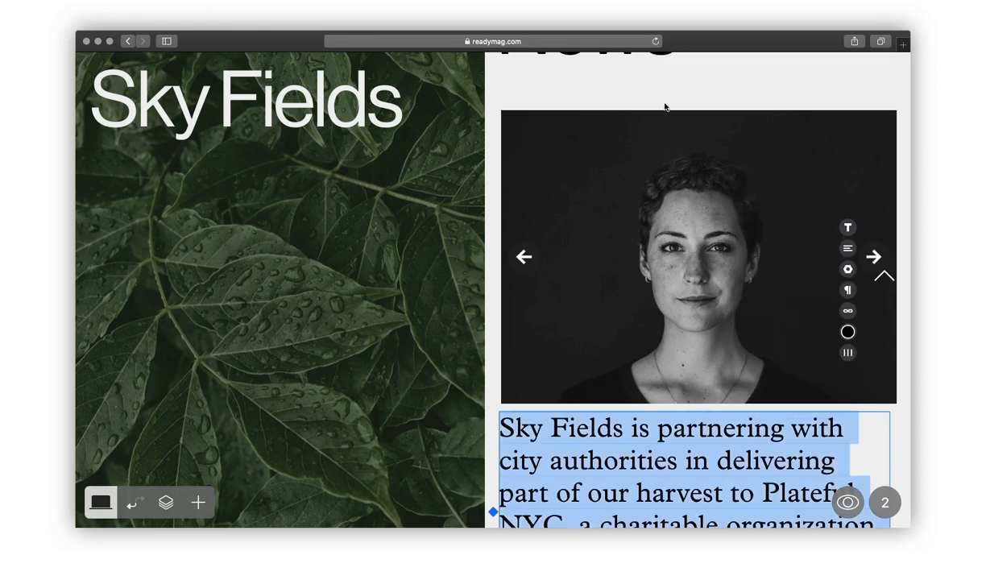
Extend the page height to 1,170 to make room for the news paragraph.
click(664, 106)
drag(493, 512, 492, 513)
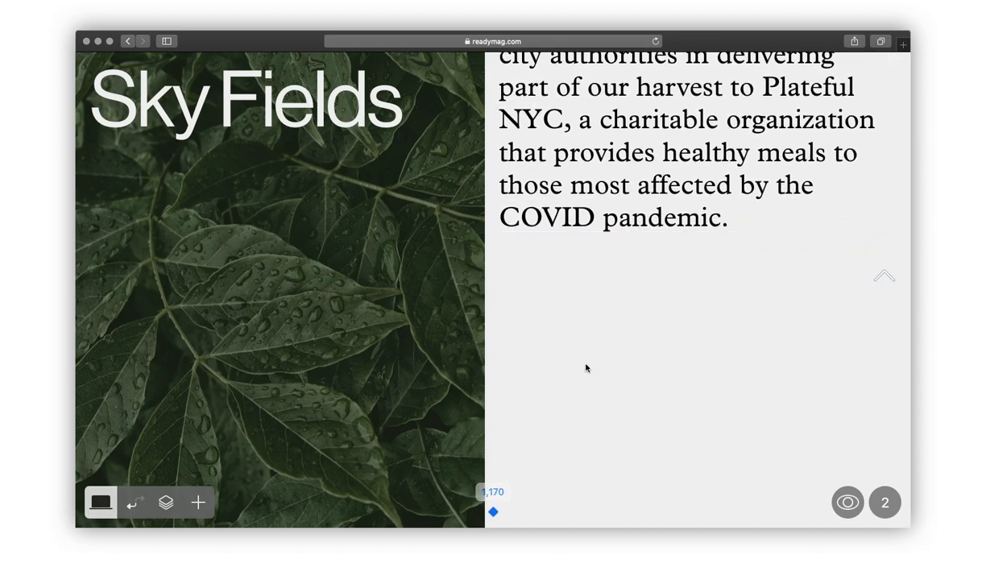
scroll(655, 473, up, 5)
Align the news paragraph with the grid columns, widen it to the last column's edge, and increase its gap below the slideshow.
key(g)
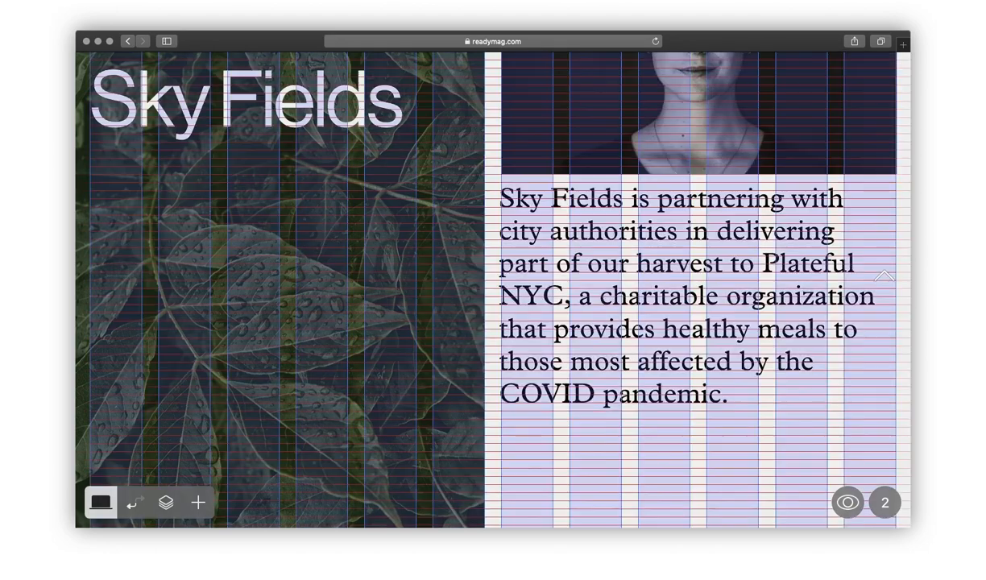
click(652, 314)
scroll(888, 291, up, 2)
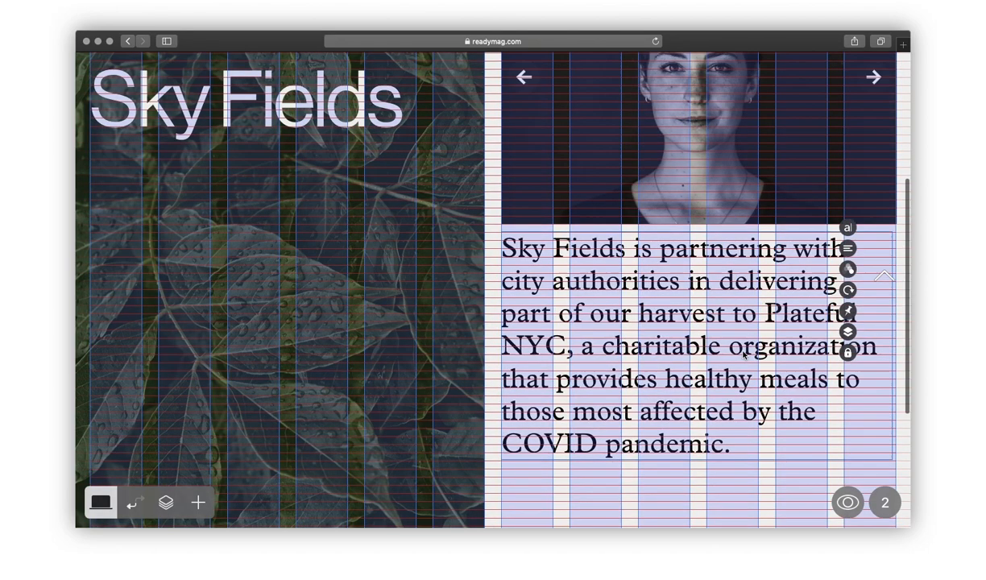
drag(891, 378, 895, 361)
click(764, 500)
key(g)
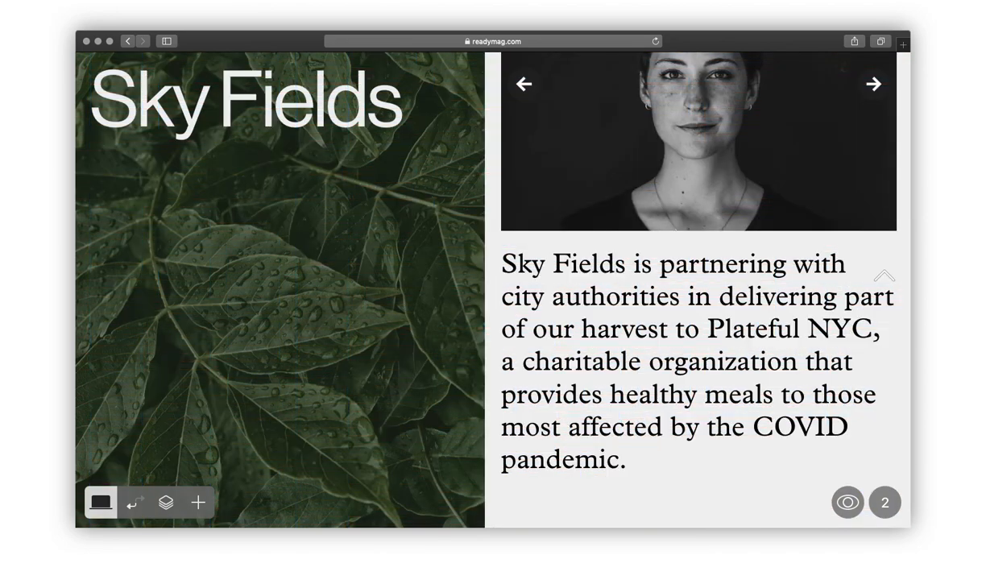
Open the project's Viewer settings and preview how the pages flow vertically from the intro to the News page.
scroll(776, 505, up, 5)
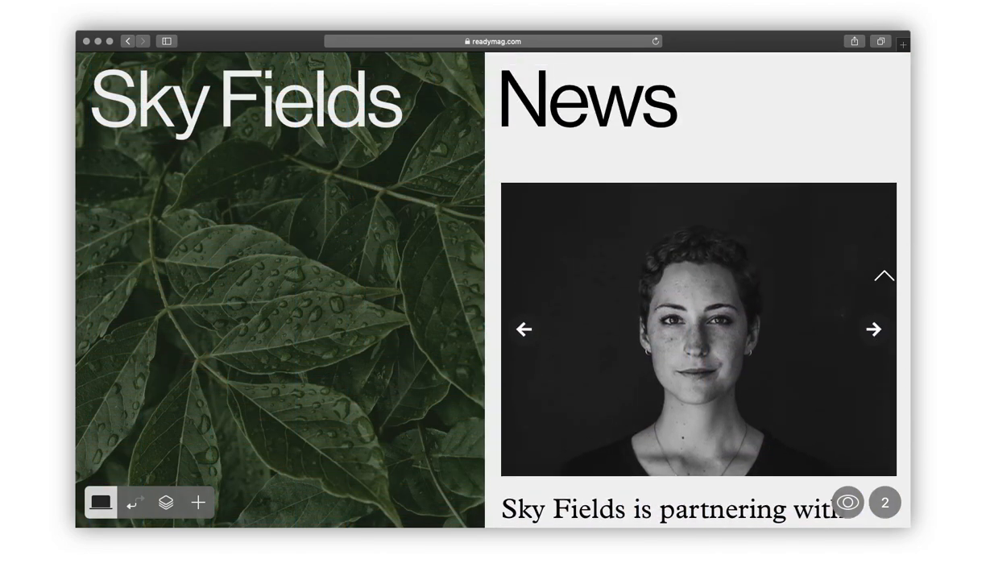
click(886, 503)
click(745, 501)
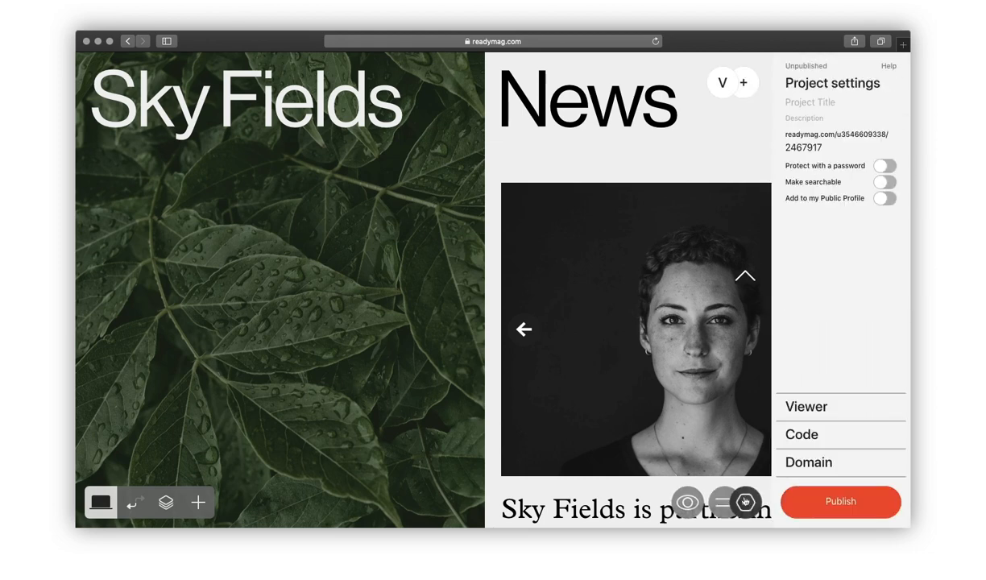
click(805, 409)
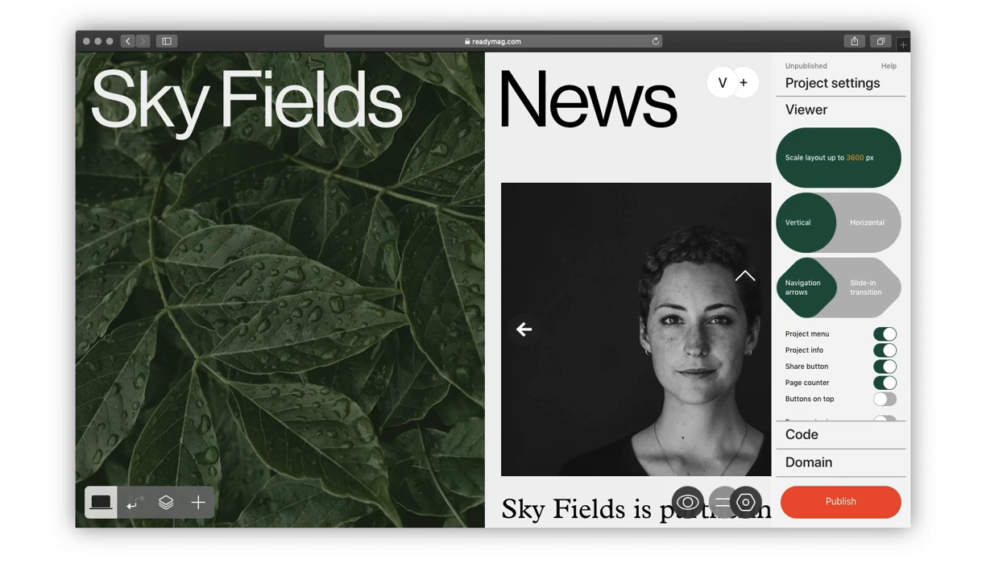
click(687, 502)
scroll(712, 487, up, 5)
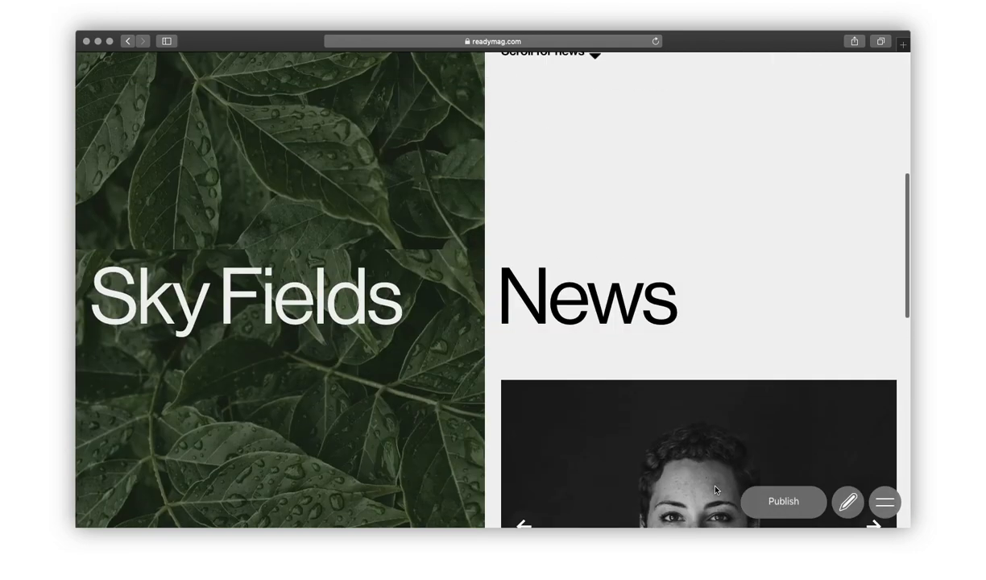
click(847, 501)
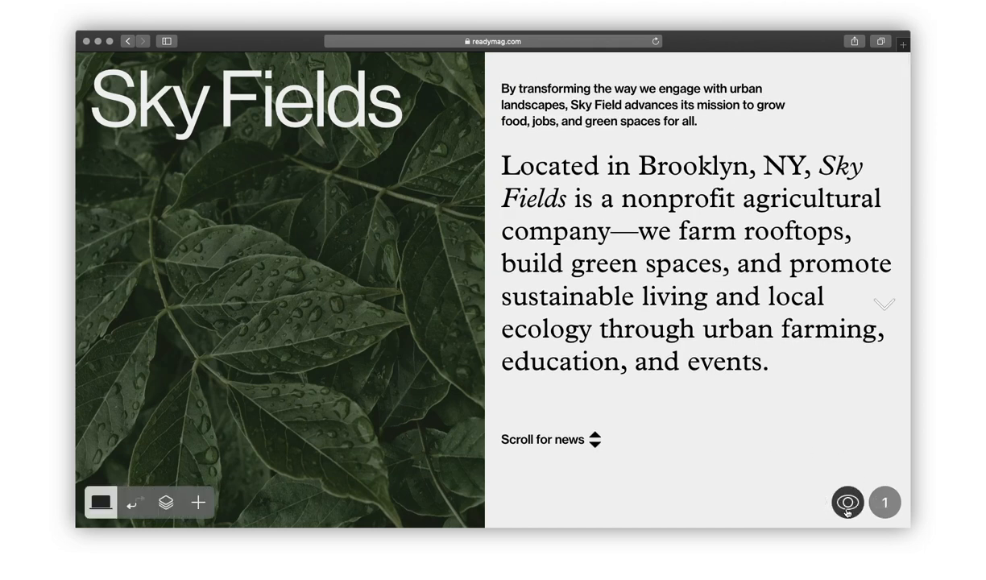
Switch the project's viewer to horizontal page flow, preview moving to the next page, and turn off the navigation arrows.
click(884, 502)
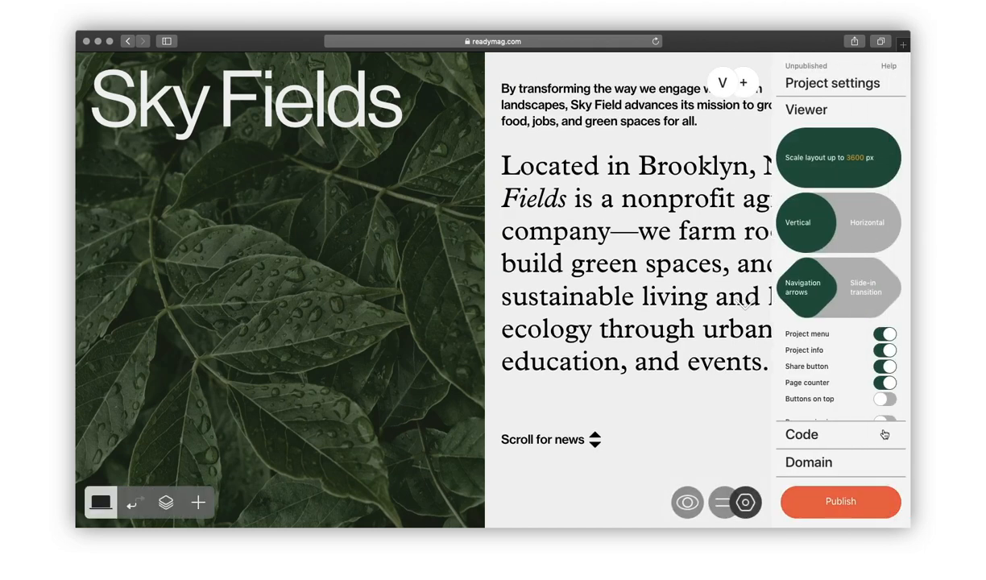
click(876, 234)
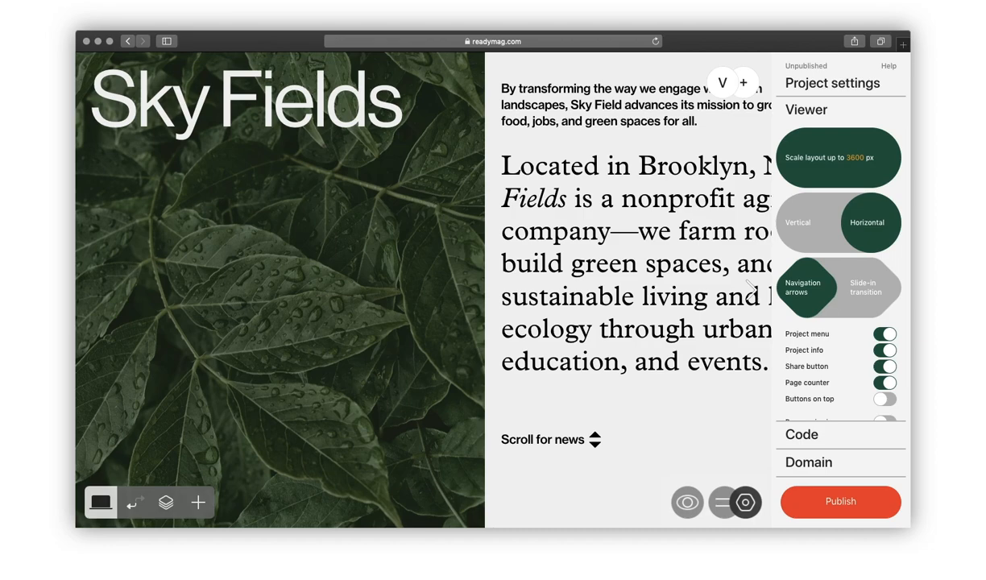
click(688, 502)
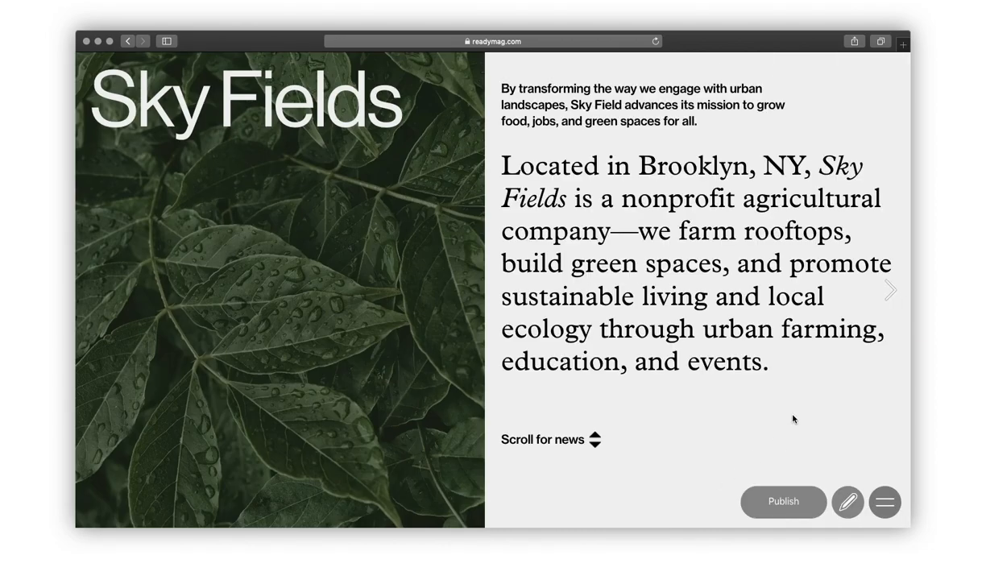
click(893, 293)
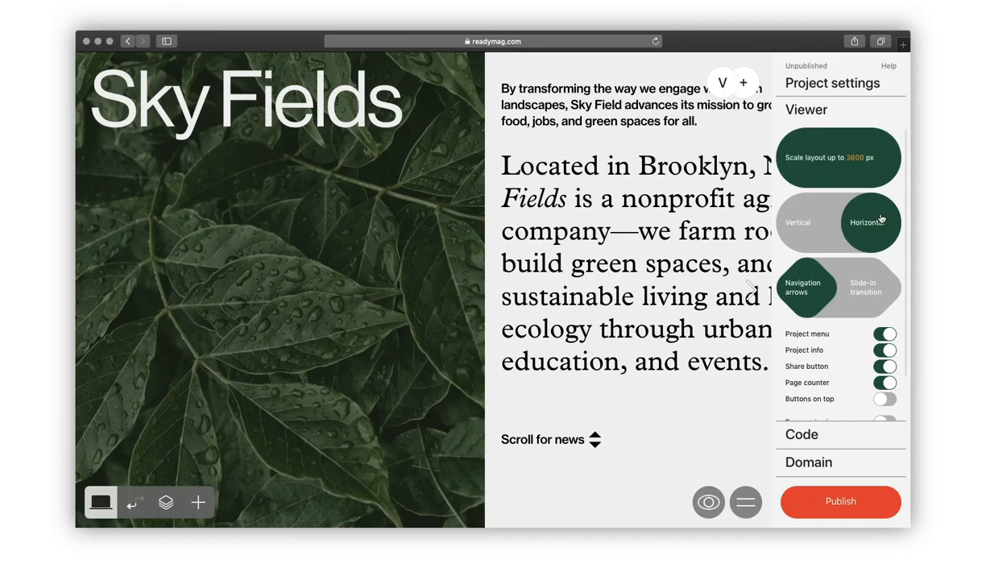
click(818, 288)
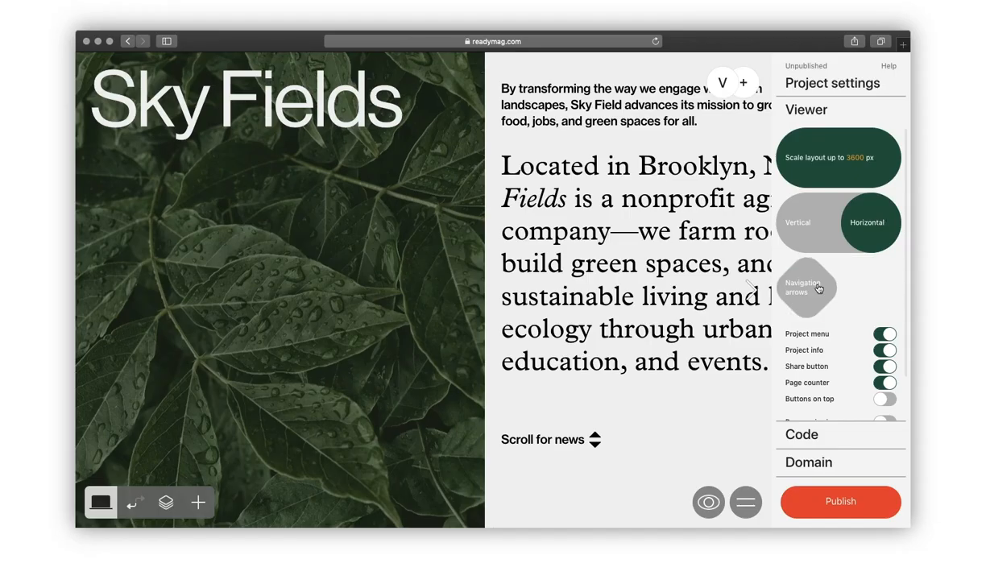
click(692, 396)
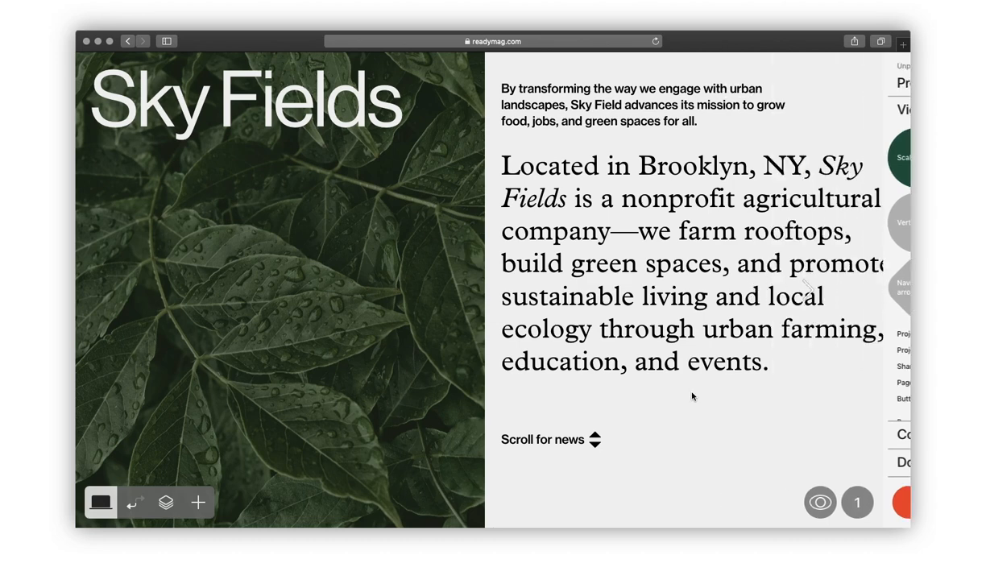
Add a text block beside "Scroll for news" on page 1 with the lines News, Documentation and Contact.
click(207, 509)
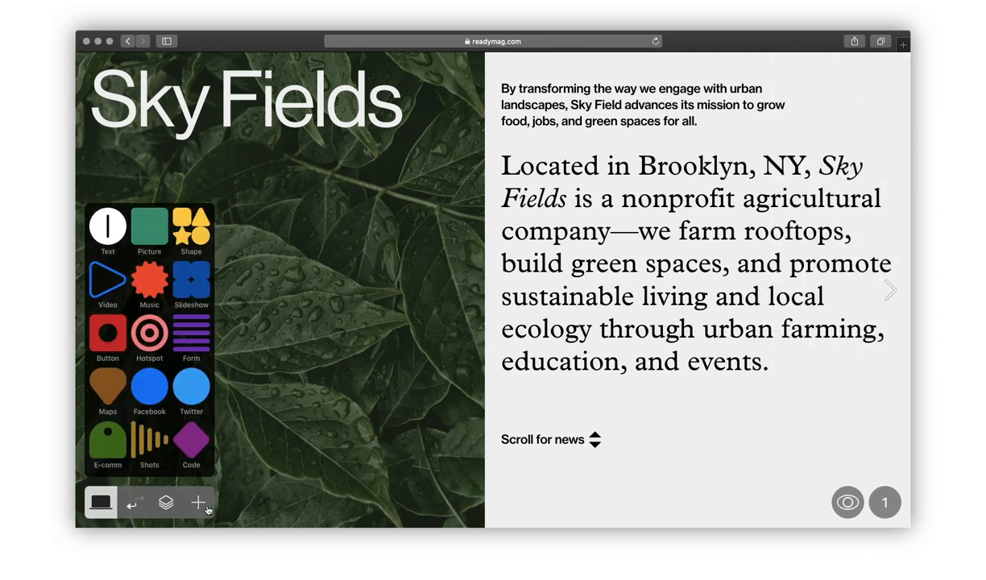
click(104, 225)
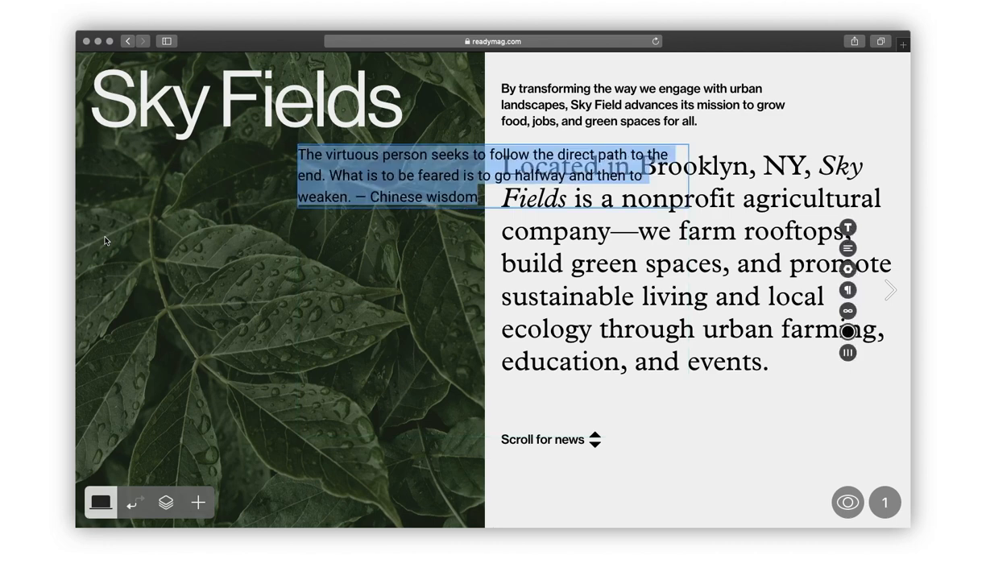
key(Escape)
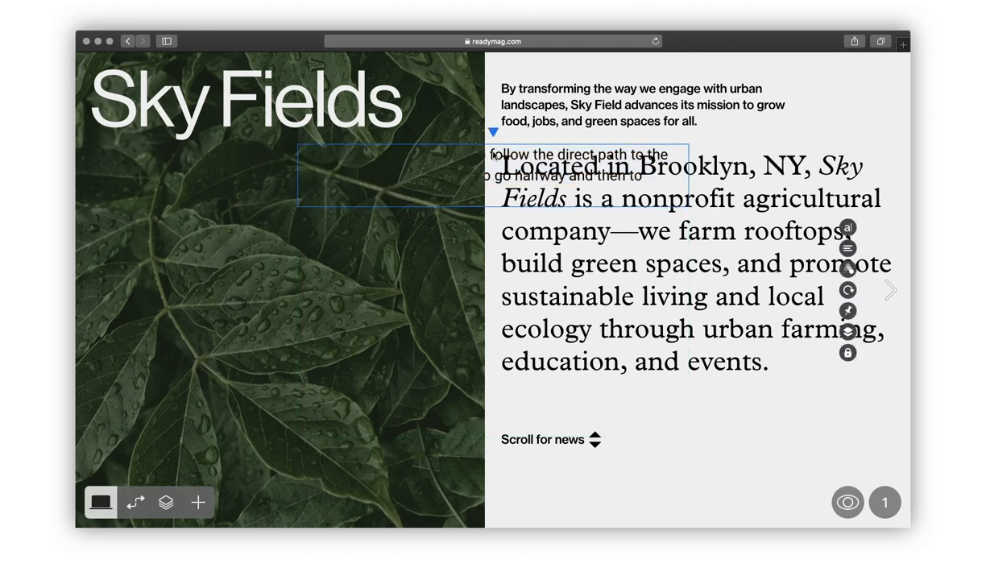
drag(493, 155, 678, 444)
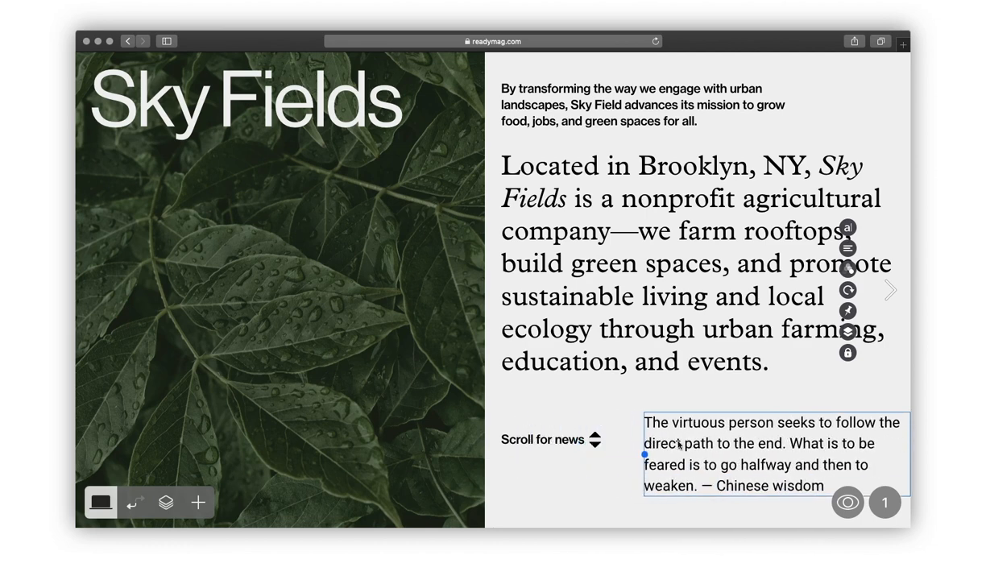
double_click(710, 443)
text(News Documentation Contact)
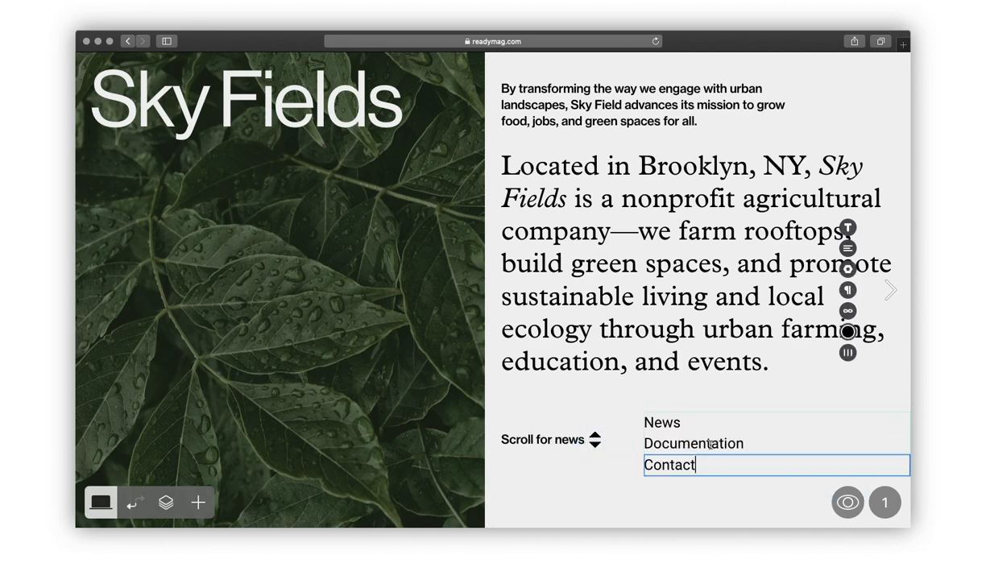
key(Escape)
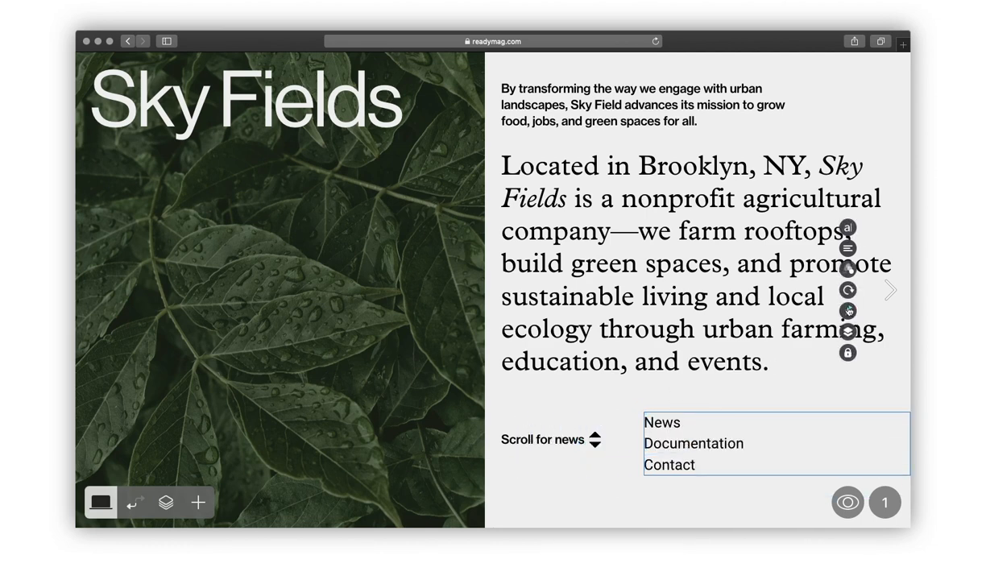
Fix the menu text to the browser window's top-left corner and align it with the grid's first column below the Sky Fields title.
click(848, 310)
click(746, 240)
click(810, 372)
key(g)
click(809, 372)
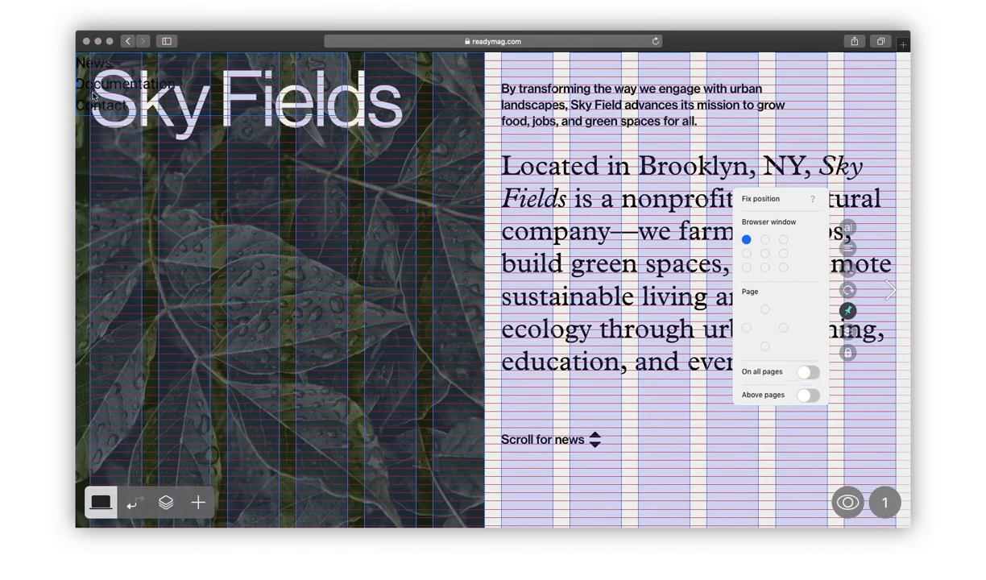
drag(93, 95, 125, 185)
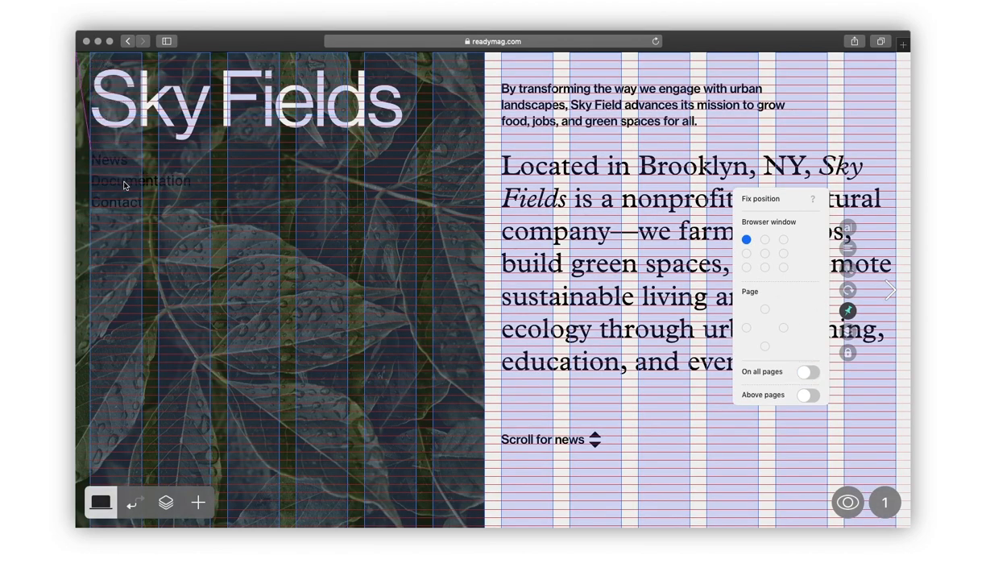
key(g)
Apply the "paragraph small" style and the project's saved off-white color to all three menu lines.
click(133, 199)
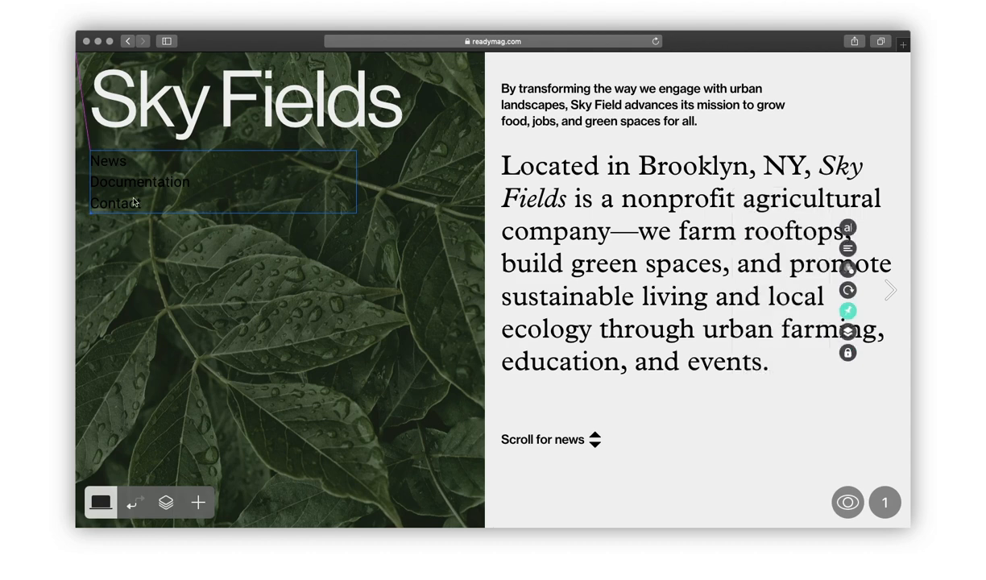
double_click(134, 201)
click(848, 228)
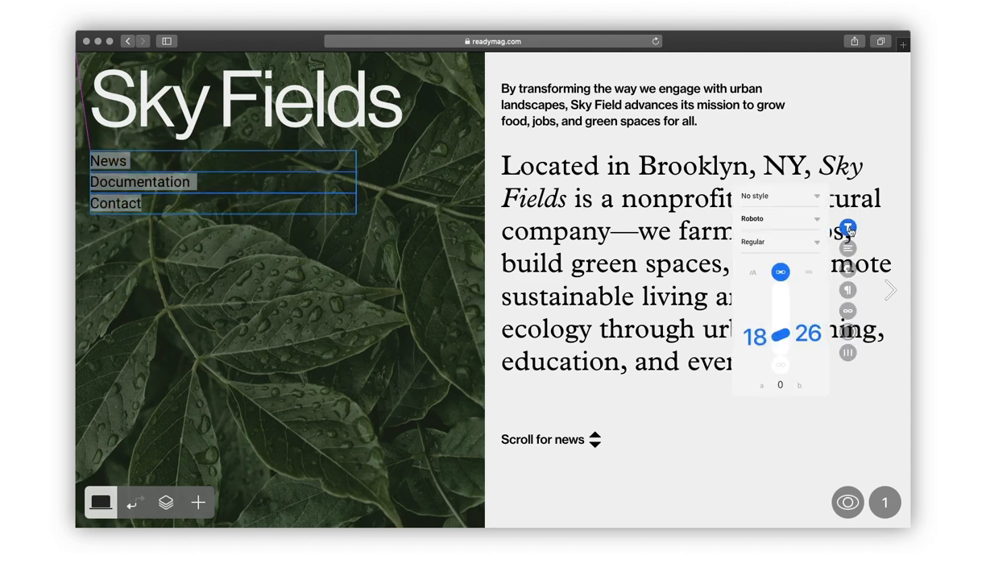
click(781, 196)
click(768, 345)
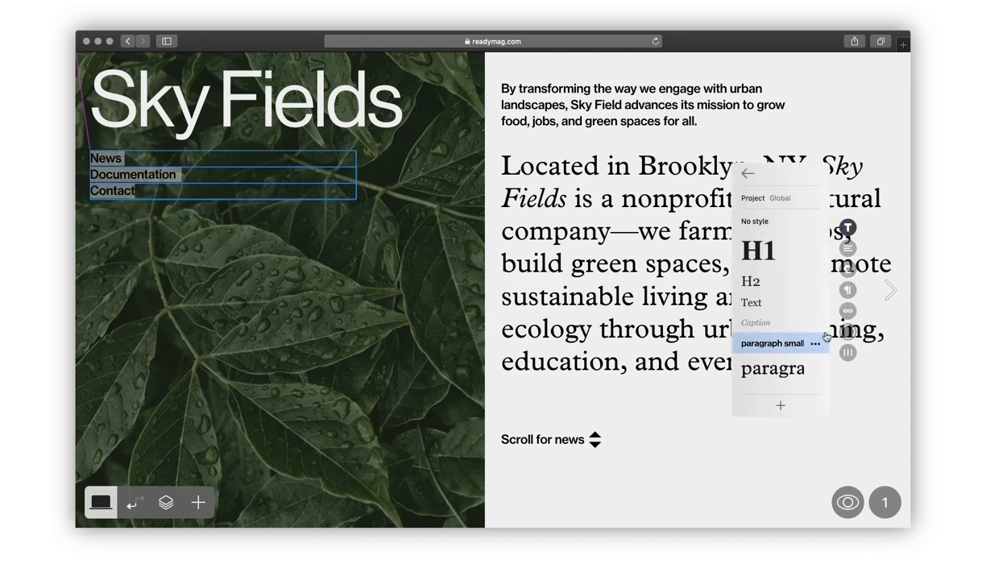
click(847, 331)
click(746, 316)
click(698, 398)
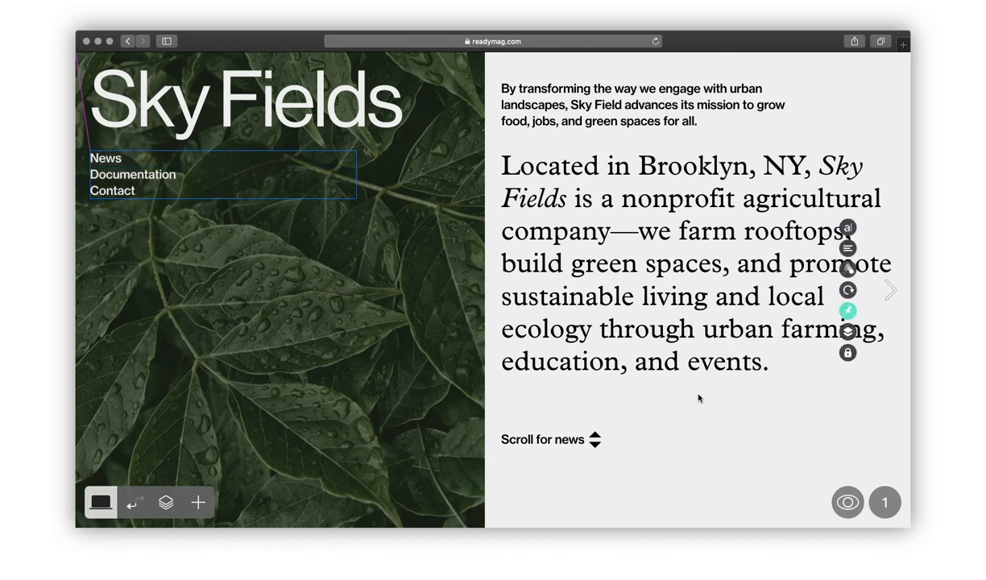
Link the word News in the menu to page 2 of the project.
double_click(105, 155)
double_click(106, 156)
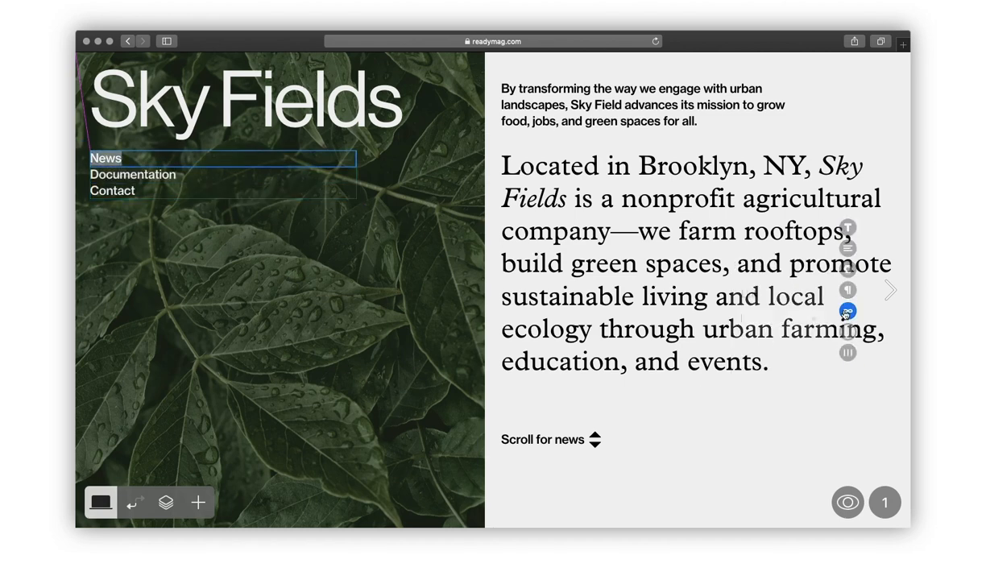
click(847, 310)
click(814, 321)
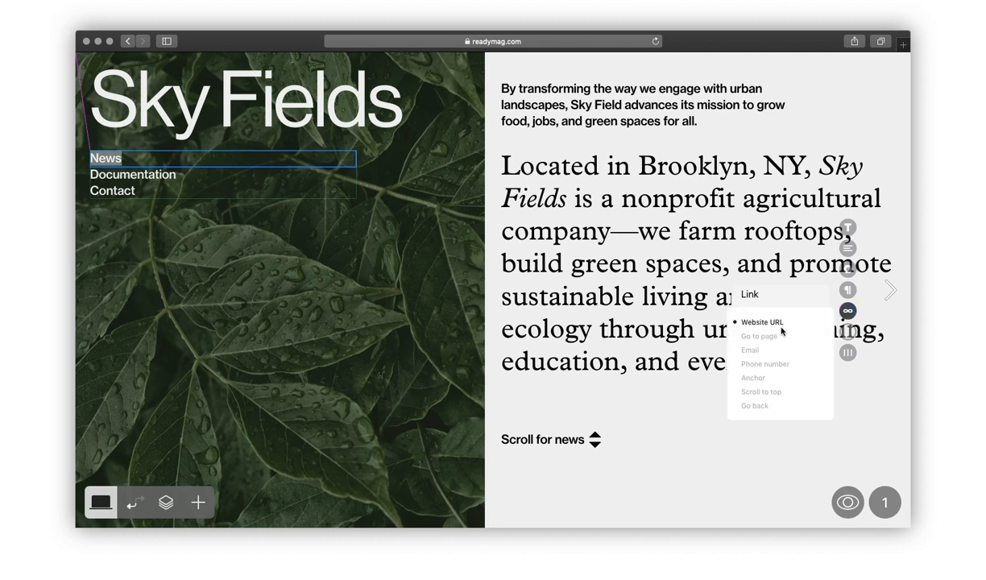
click(766, 336)
click(756, 319)
text(2)
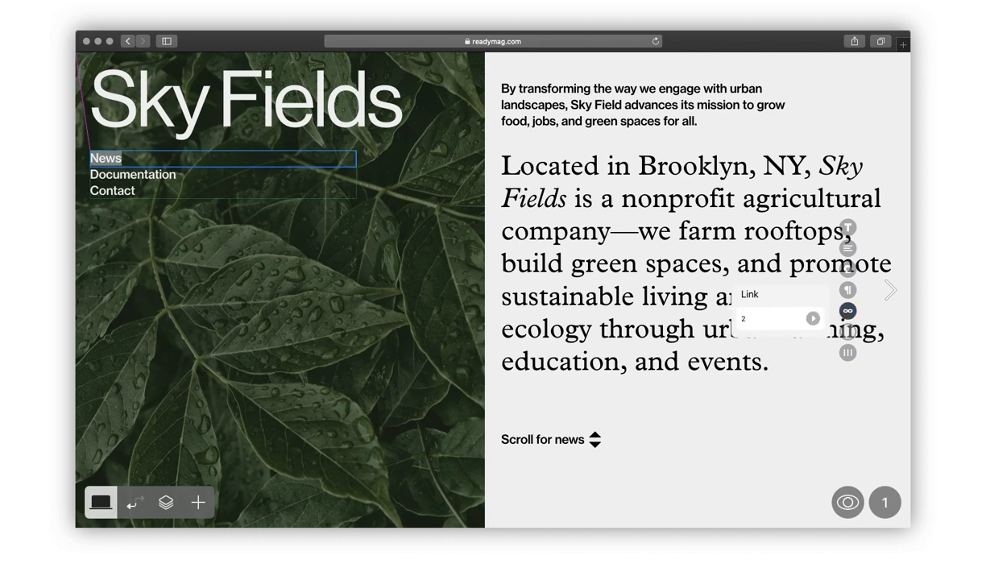
click(811, 319)
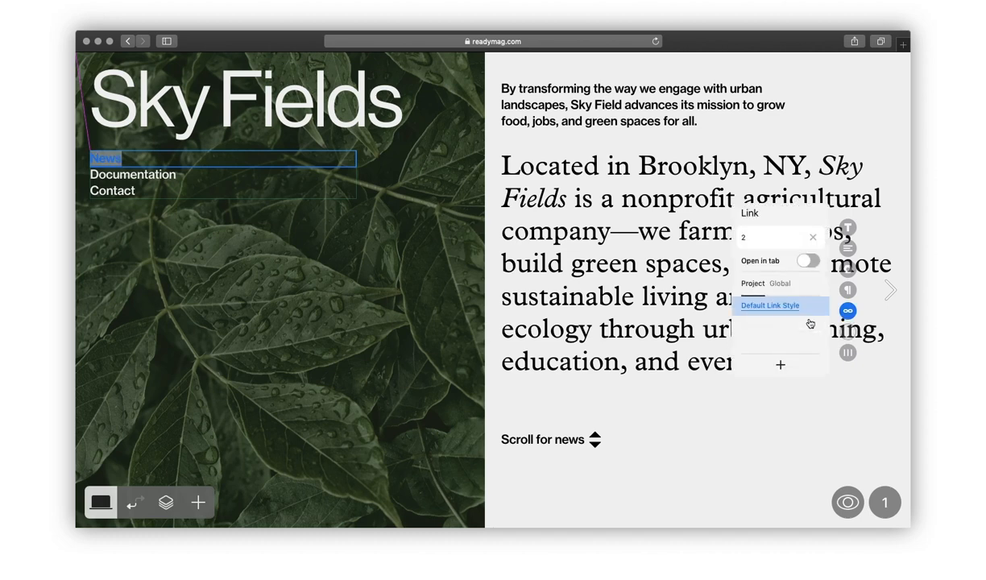
Create a new link style for News with no underline and the saved F0F0F0 text color.
click(779, 365)
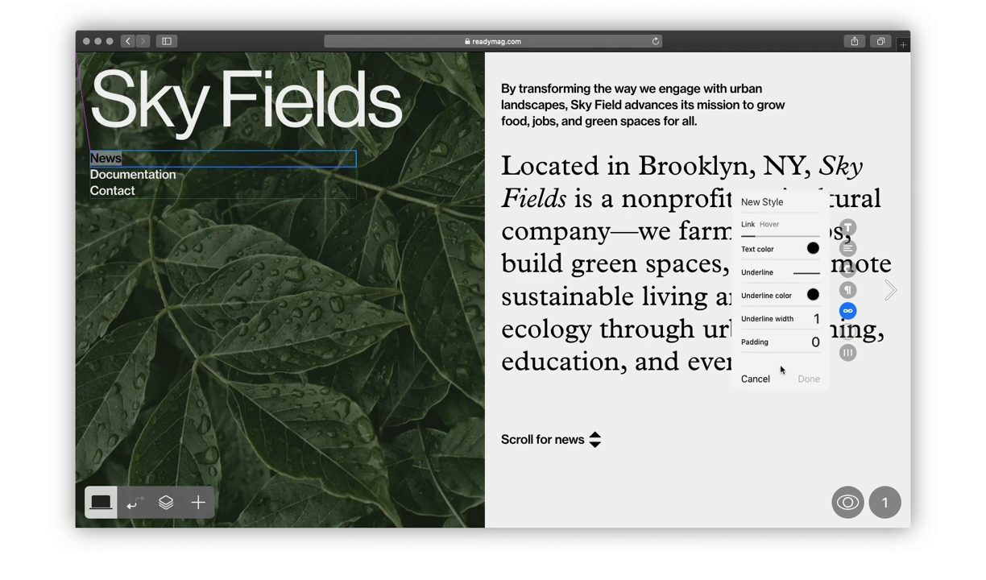
click(772, 273)
click(725, 268)
click(778, 246)
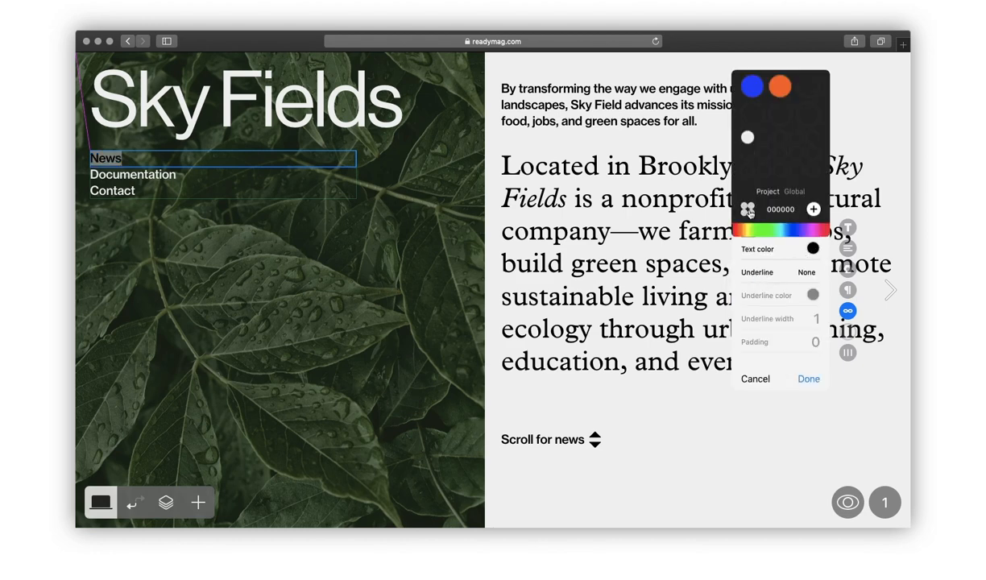
click(746, 137)
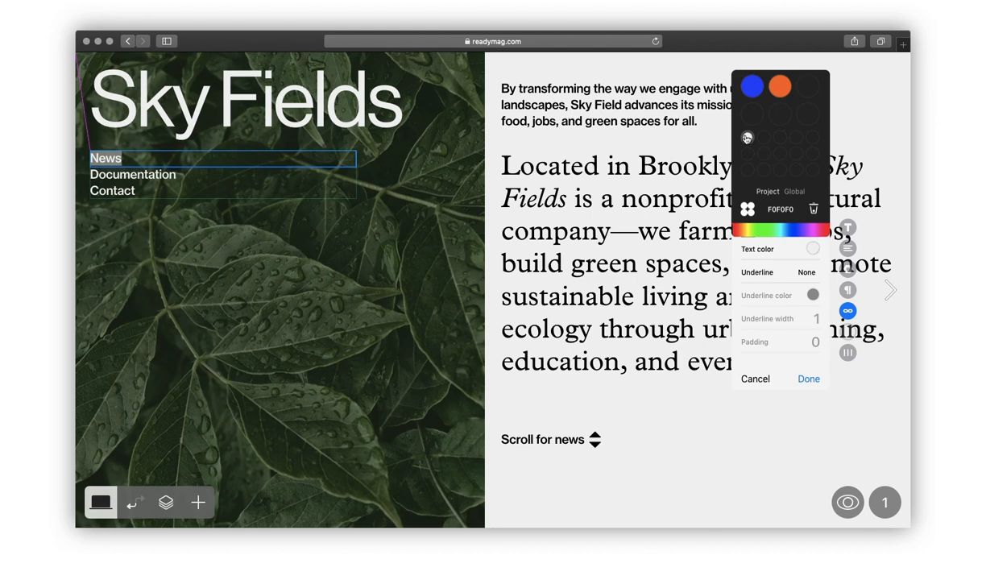
click(811, 250)
Give the new link style's hover state no underline and the gray text color AEAEAE, and save the style.
click(806, 272)
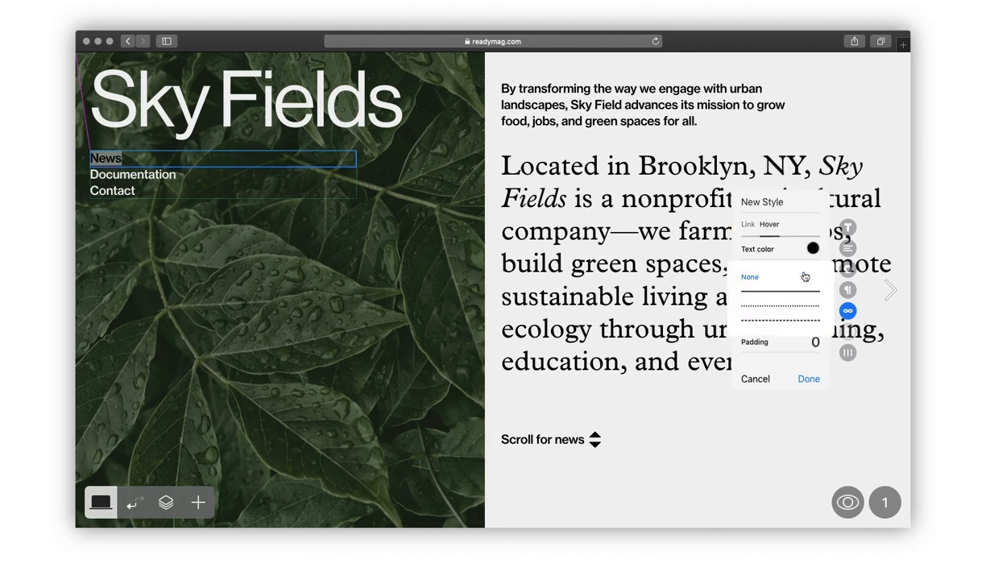
click(753, 274)
click(812, 250)
click(746, 138)
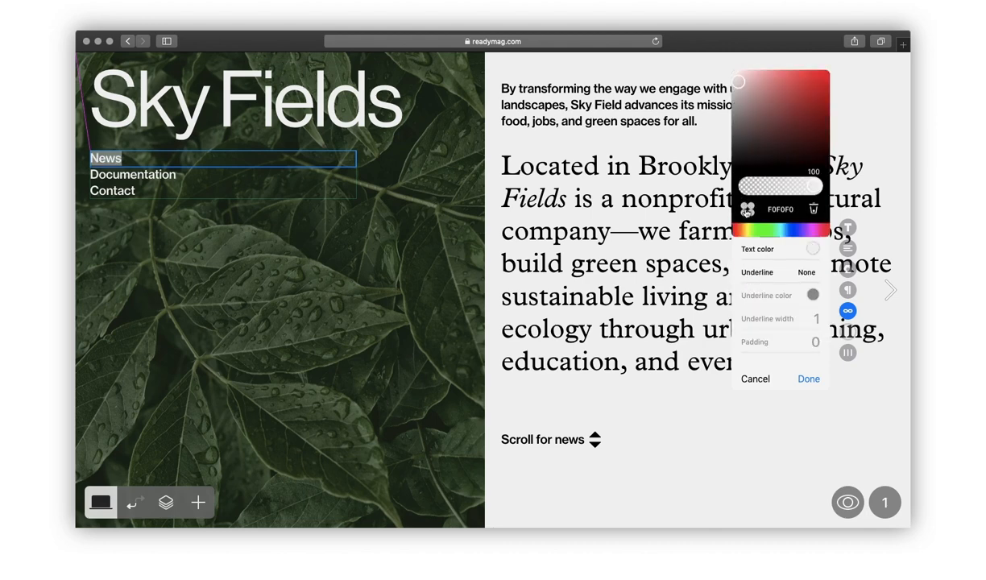
drag(733, 84, 737, 103)
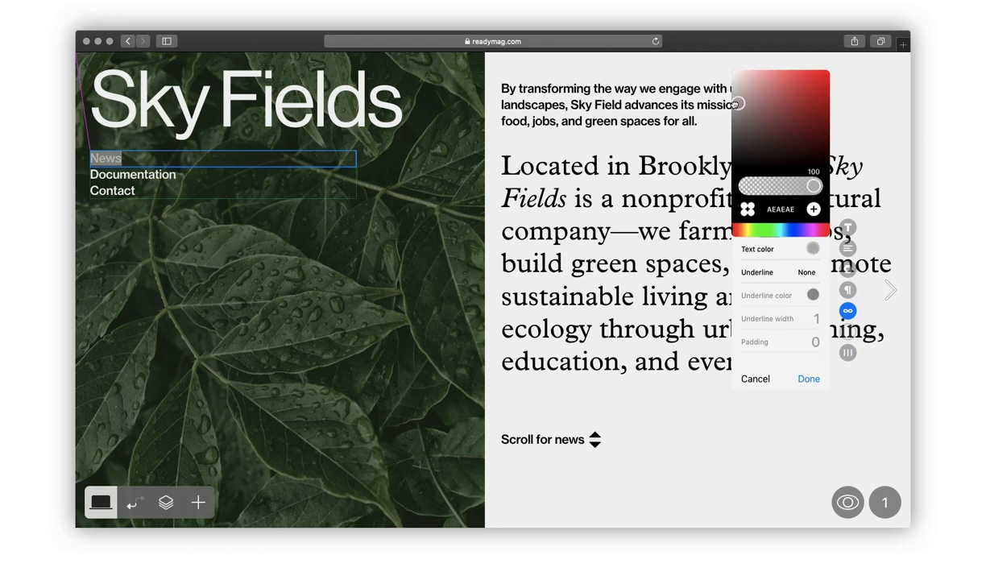
click(811, 249)
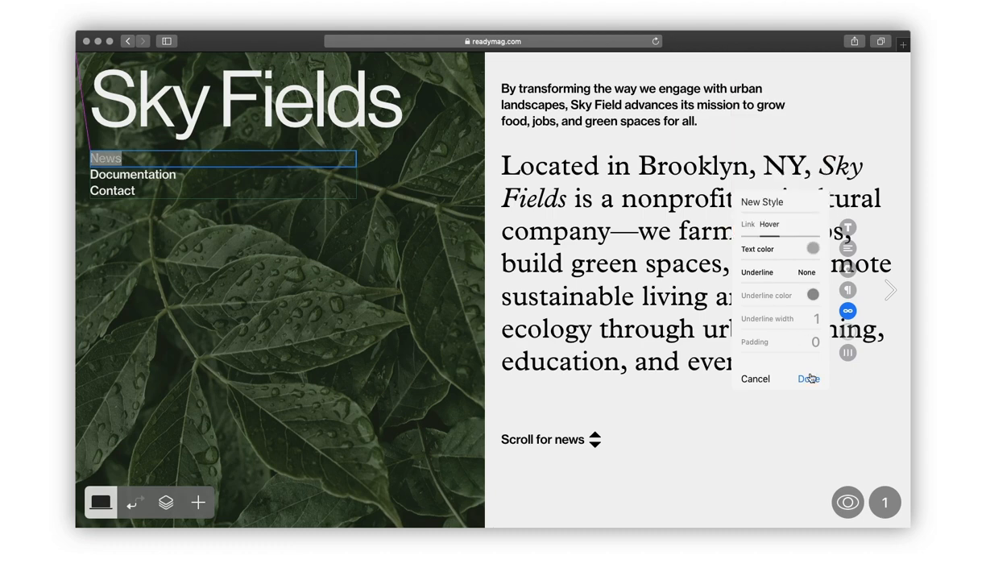
click(810, 379)
click(769, 416)
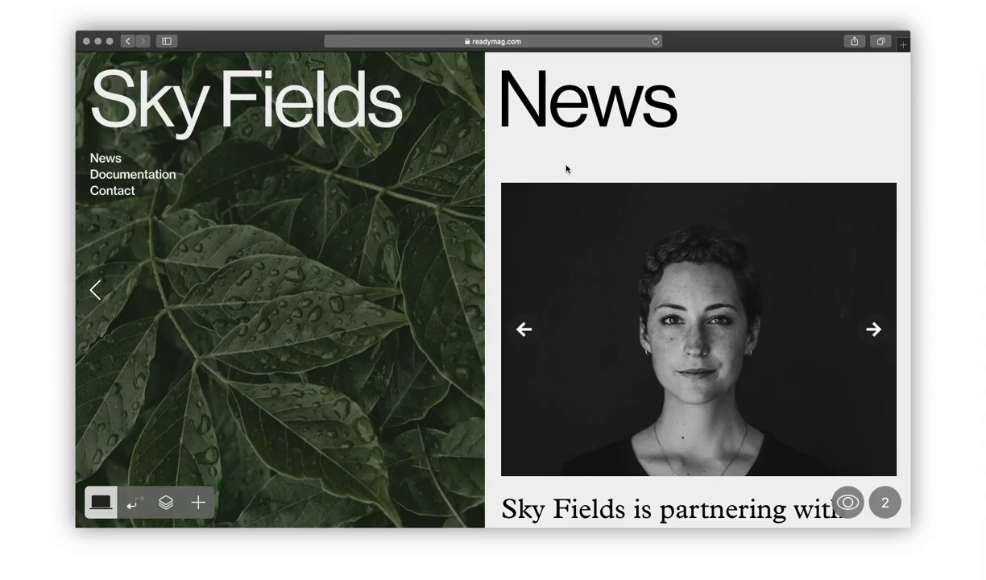
Add a form with Name and Email fields below the News article text and set its button text to "Subscribe".
scroll(566, 169, down, 10)
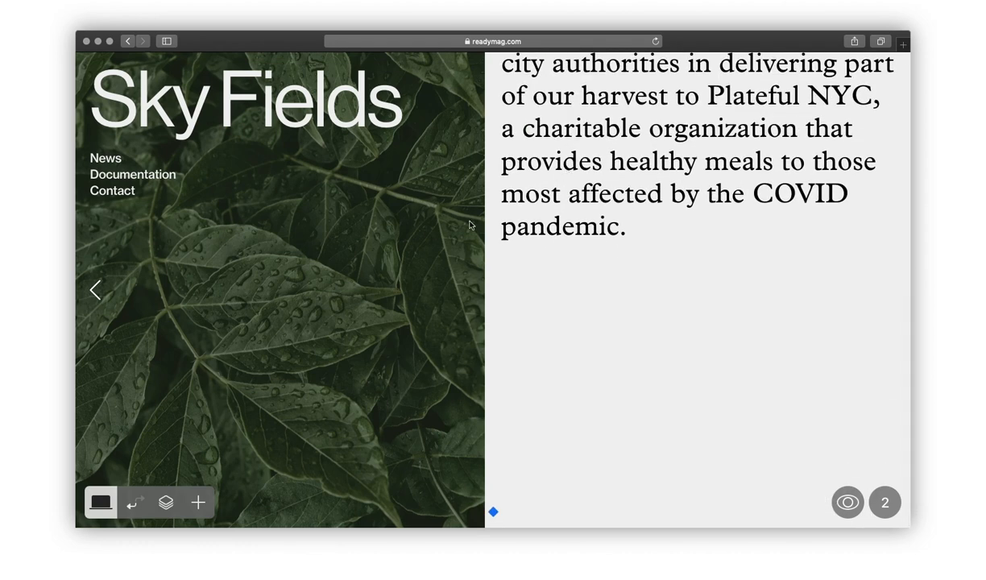
click(199, 504)
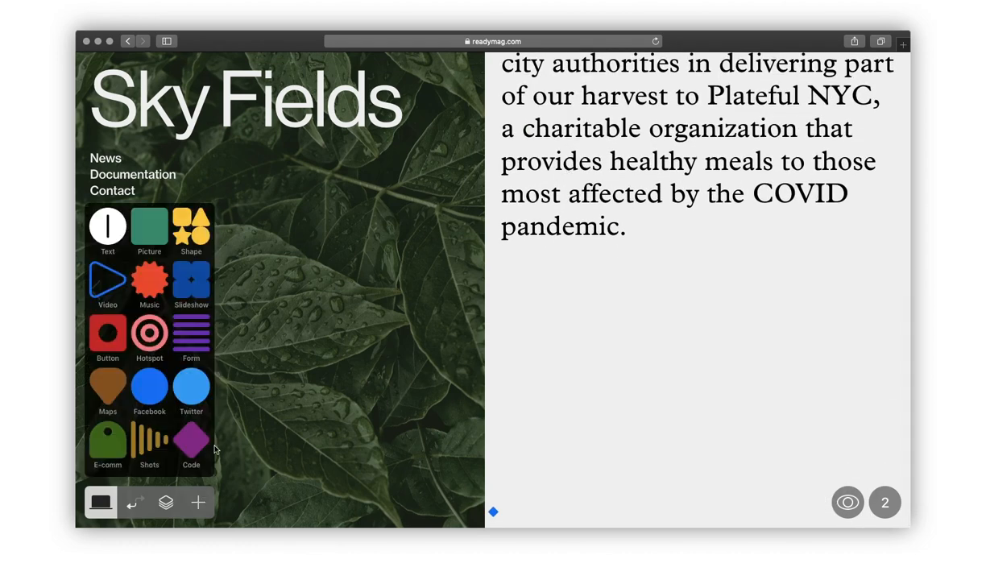
click(189, 330)
drag(529, 292, 669, 358)
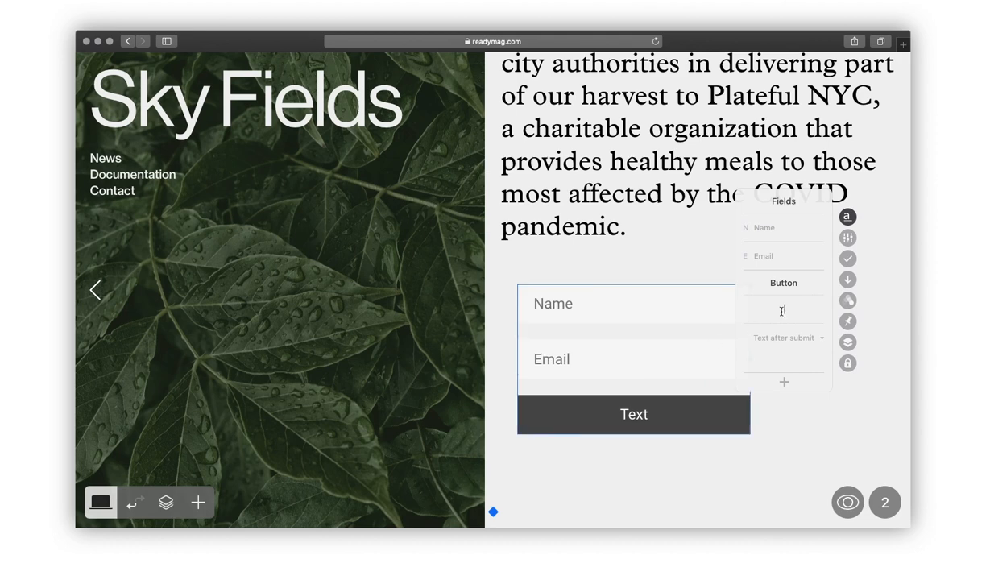
text(Subscribe)
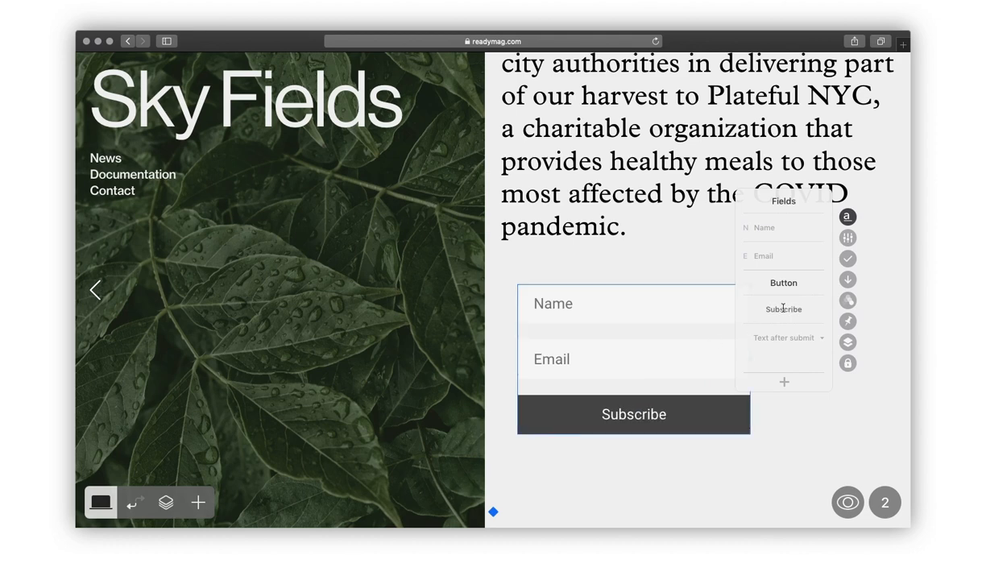
Switch the form to the horizontal layout, position it near the page's lower edge and set the field spacing to 2.
click(847, 238)
click(801, 171)
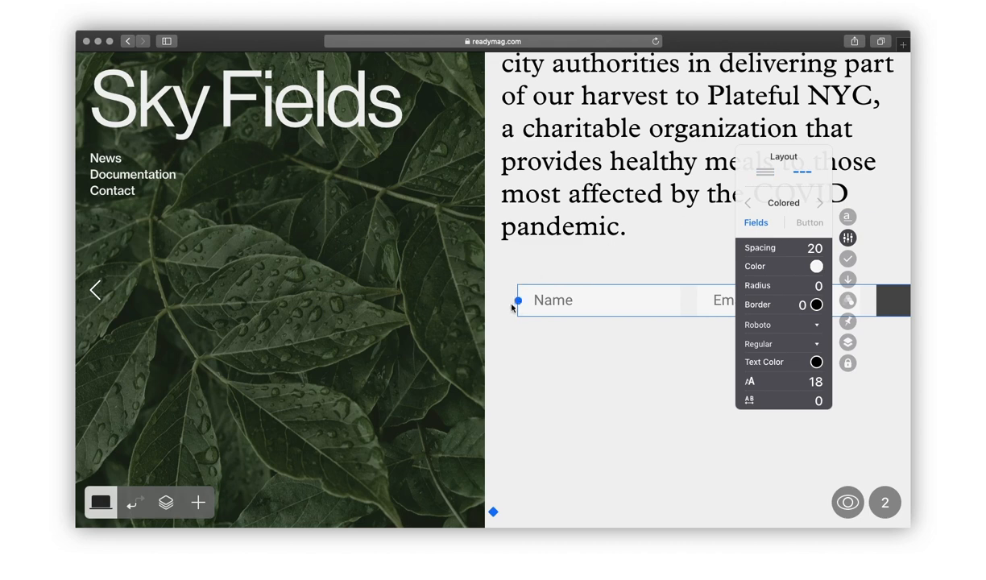
drag(511, 307, 544, 463)
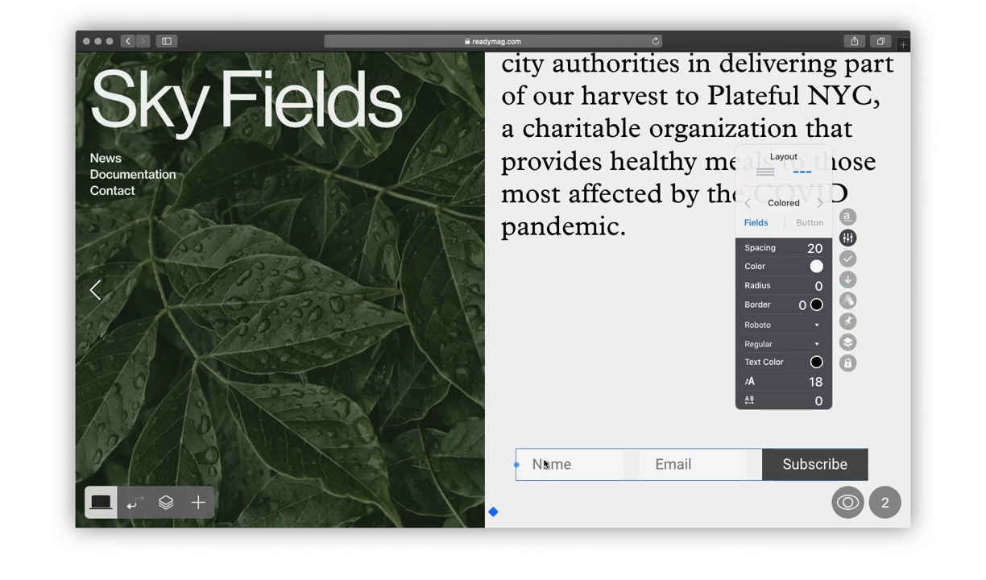
click(816, 248)
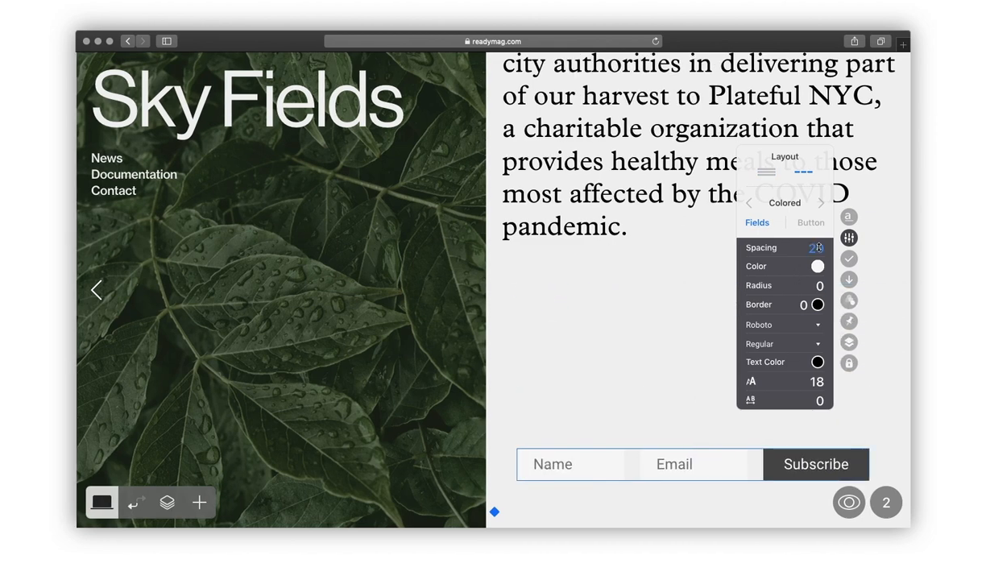
text(2)
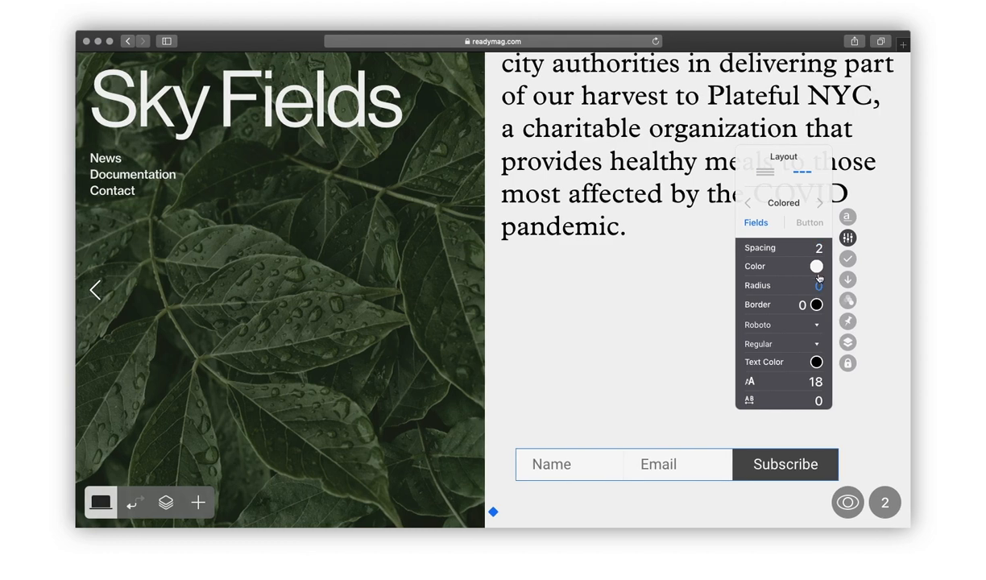
Color the form fields gray B7B7B7 and set their corner radius to 41.
click(815, 266)
drag(728, 267, 724, 279)
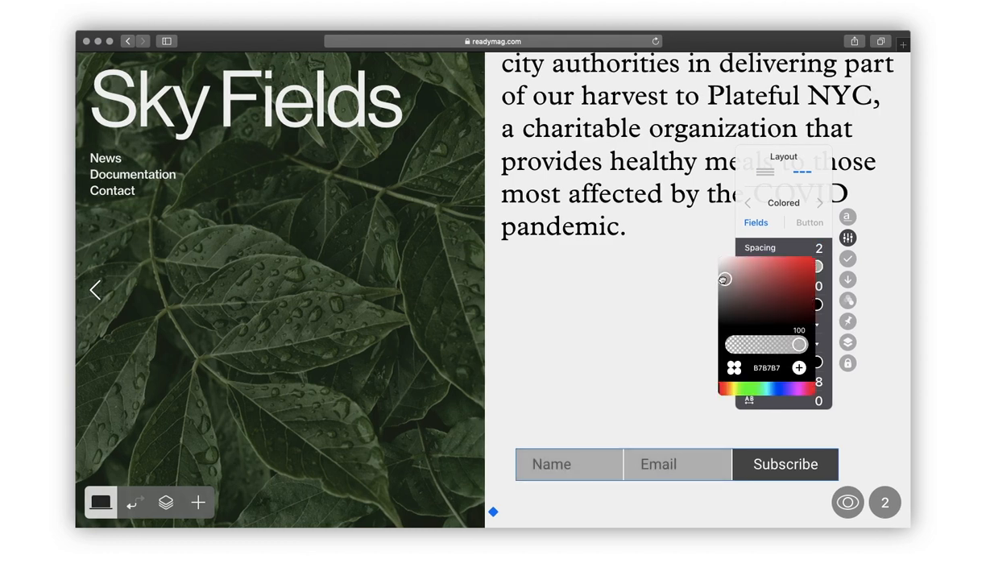
click(817, 273)
drag(818, 285, 820, 190)
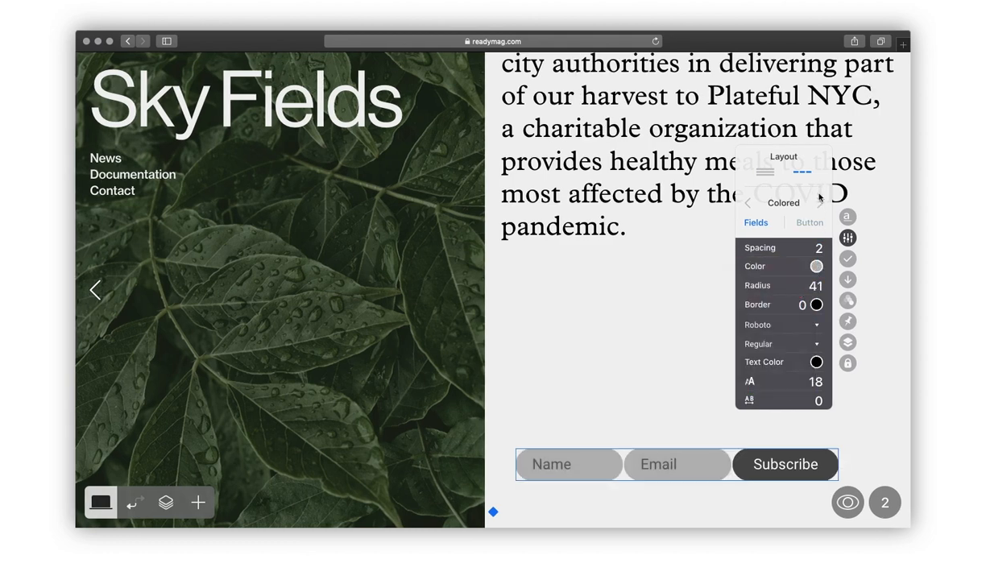
Set the form's text to Neue Haas Grotesk at size 15 with letter spacing -0.4.
click(816, 326)
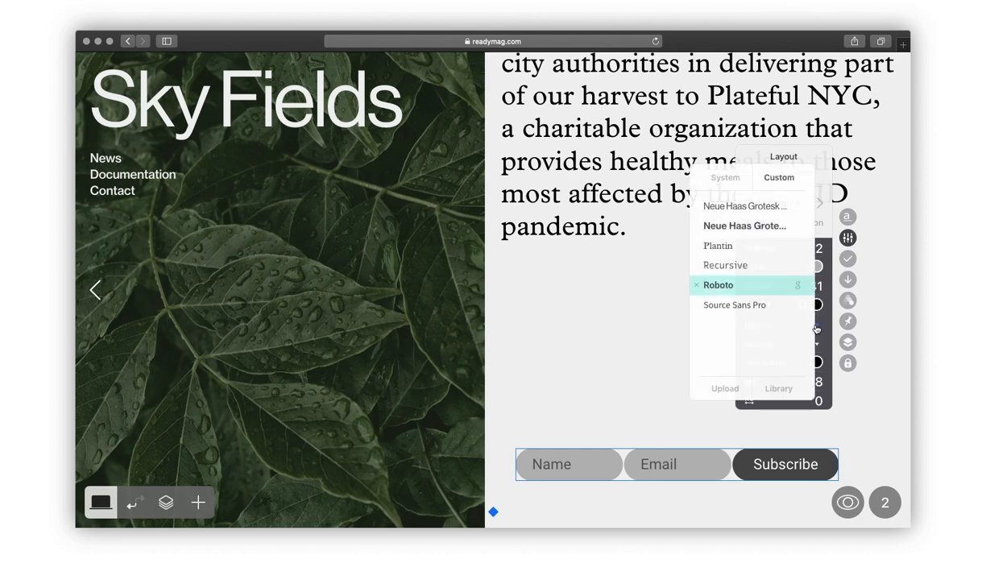
click(757, 227)
drag(816, 381, 814, 398)
Give the Subscribe button's default state the saved orange project color FF721B.
click(809, 224)
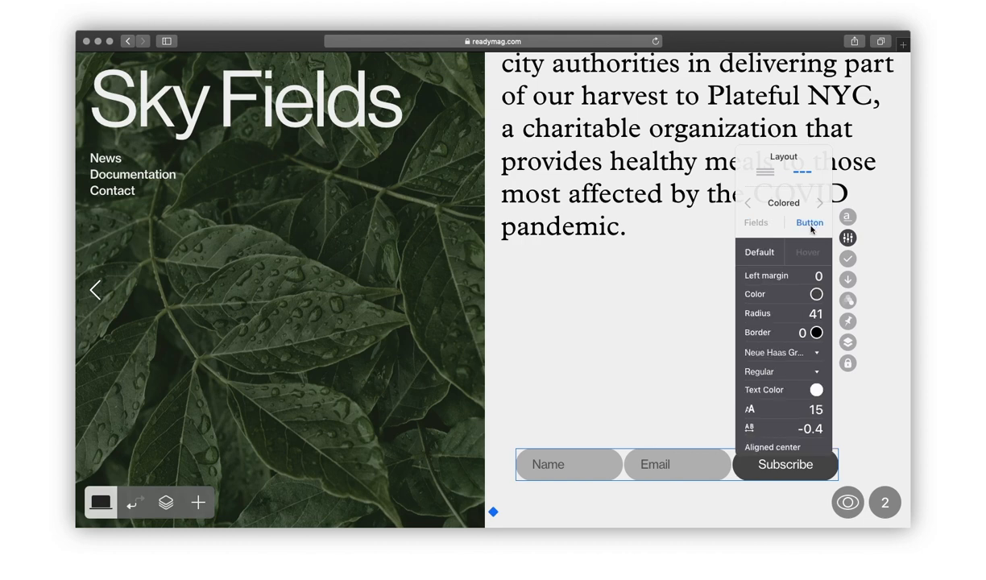
click(815, 295)
click(732, 398)
click(766, 299)
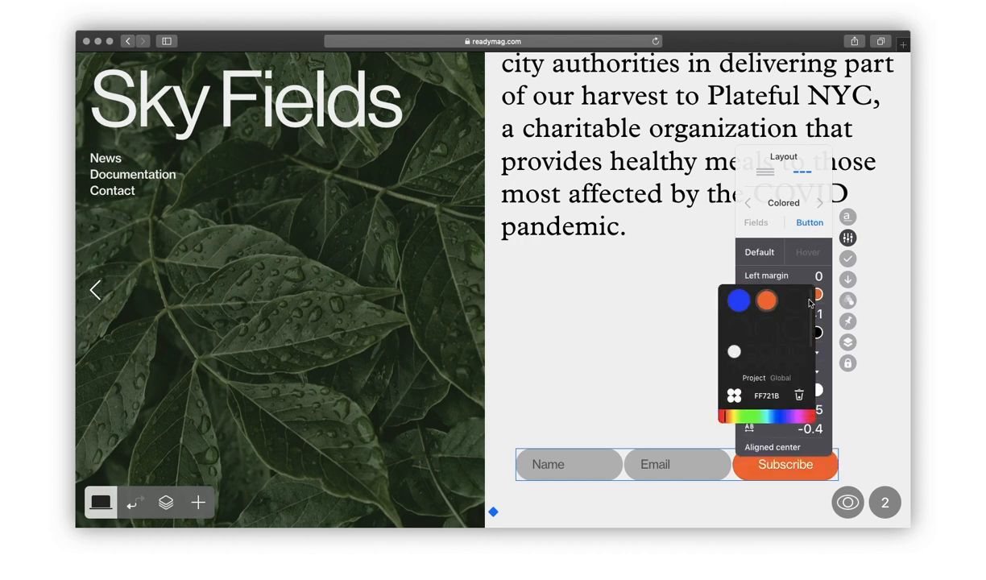
Set the Subscribe button's hover color to black 000000 and finish styling the form.
click(805, 253)
click(815, 278)
click(734, 379)
drag(732, 332, 713, 344)
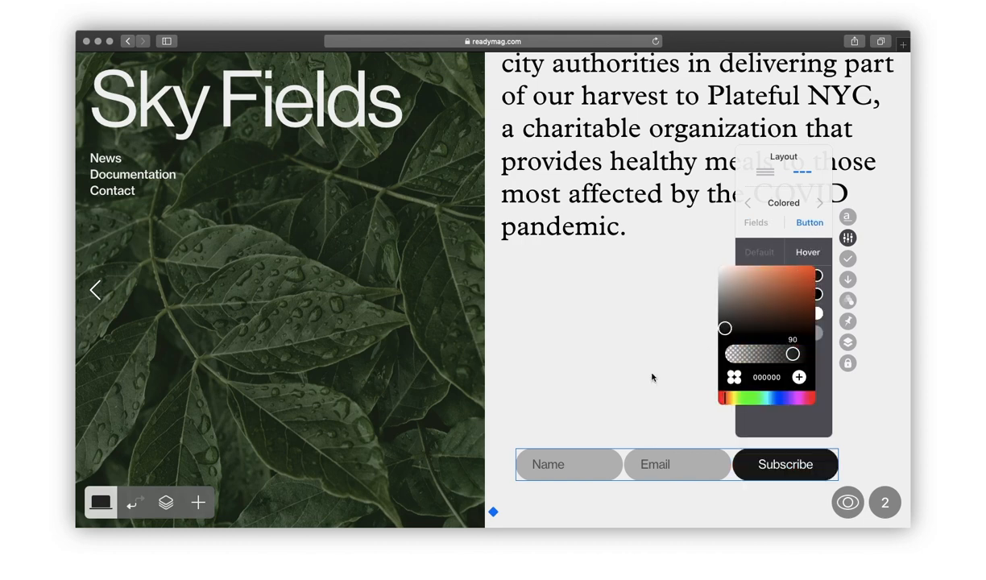
click(629, 384)
Stretch the form across all the grid columns of the News area and shift it slightly lower.
drag(517, 465, 503, 464)
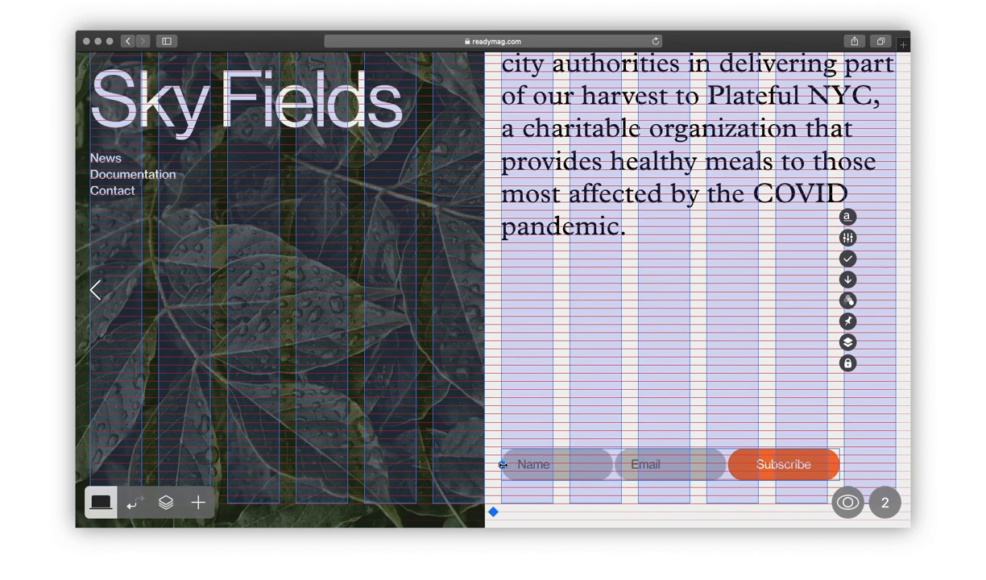
drag(840, 464, 896, 464)
drag(674, 462, 674, 477)
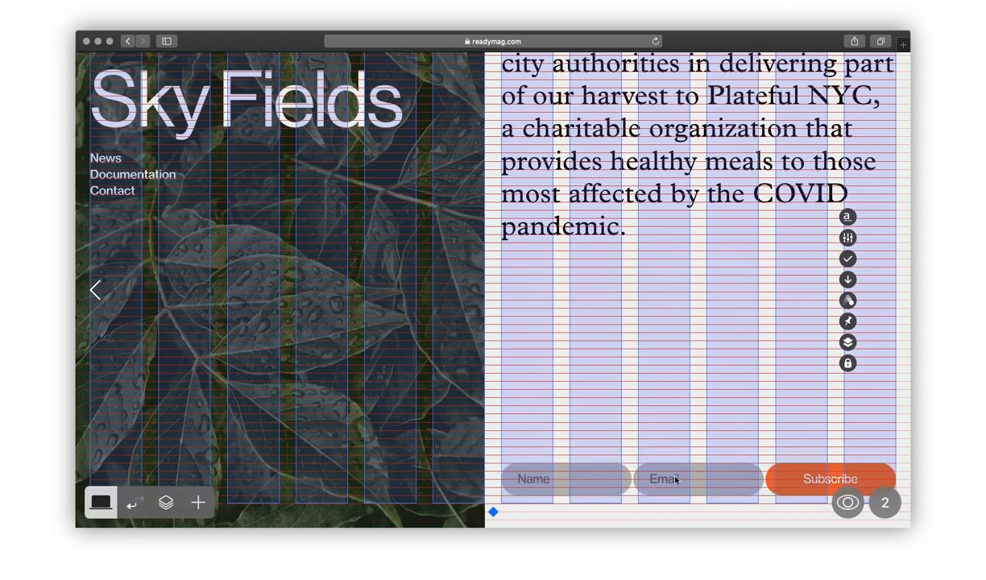
click(636, 431)
Add a text block above the form reading "Newsletter. No spam, we promise!".
click(198, 502)
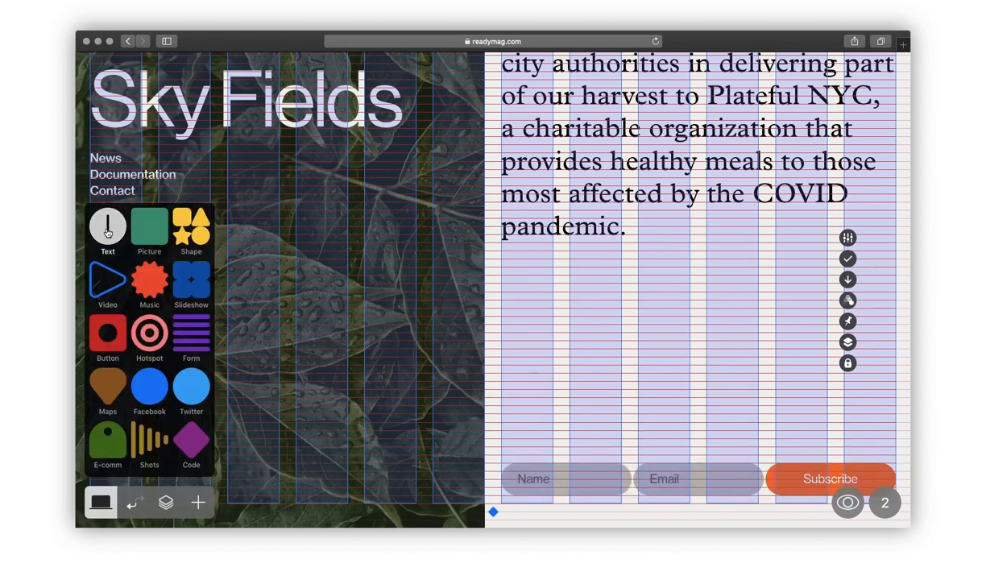
click(108, 232)
click(532, 315)
drag(496, 206, 701, 377)
double_click(681, 376)
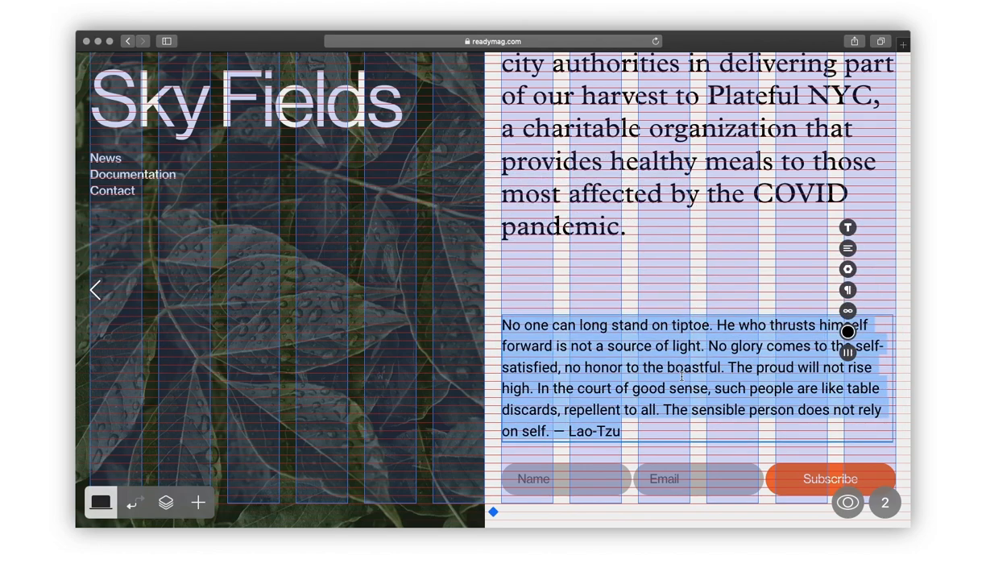
text(Newsletter. No spam, we promise!)
Apply the "paragraph small" style to the newsletter text, narrow its box and place it just above the form.
key(cmd+a)
click(847, 227)
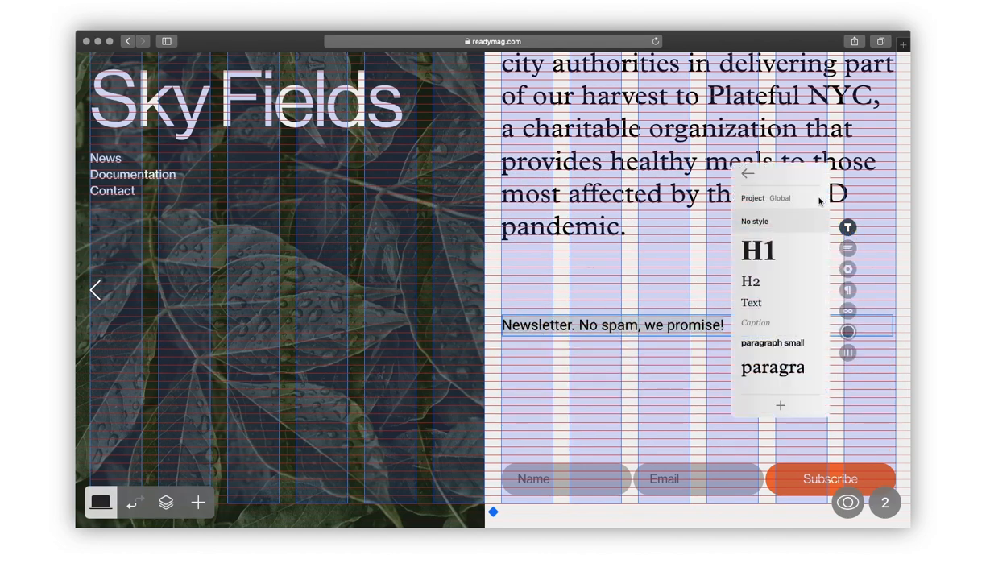
click(770, 344)
click(663, 282)
drag(892, 323, 690, 322)
drag(569, 321, 569, 449)
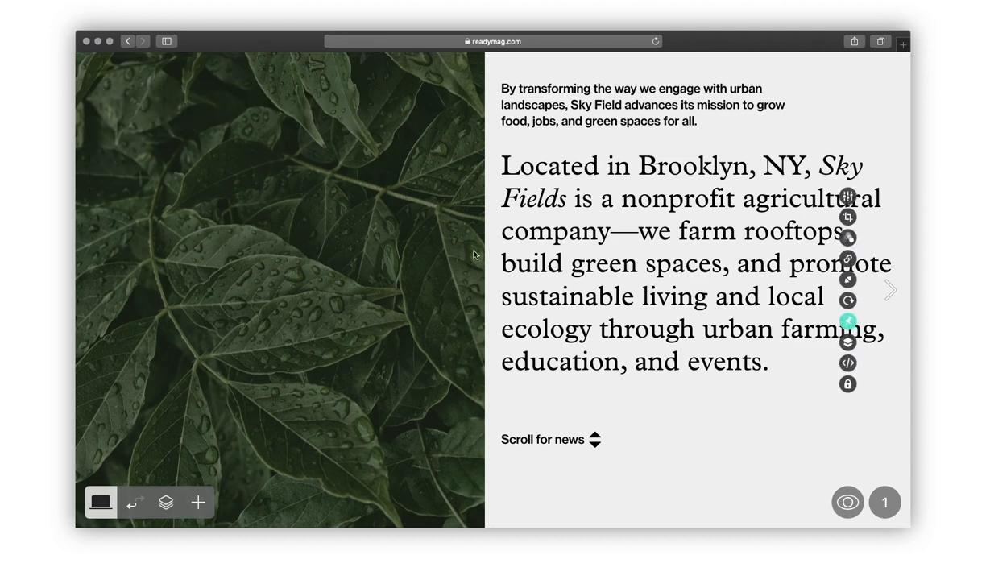
Apply the Fade In preset on load to page 1's leaf picture and adjust the animation's duration.
click(846, 239)
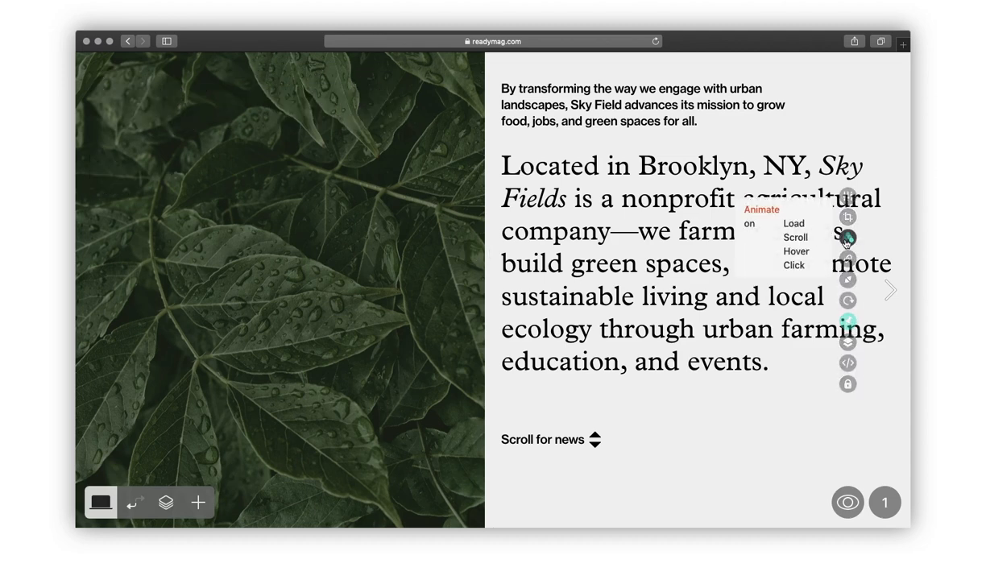
click(793, 224)
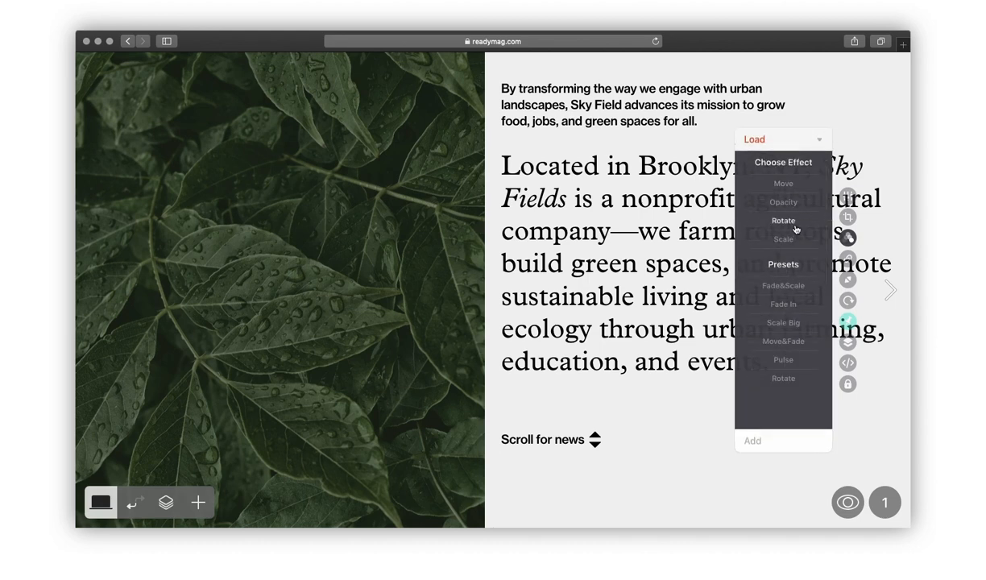
click(781, 303)
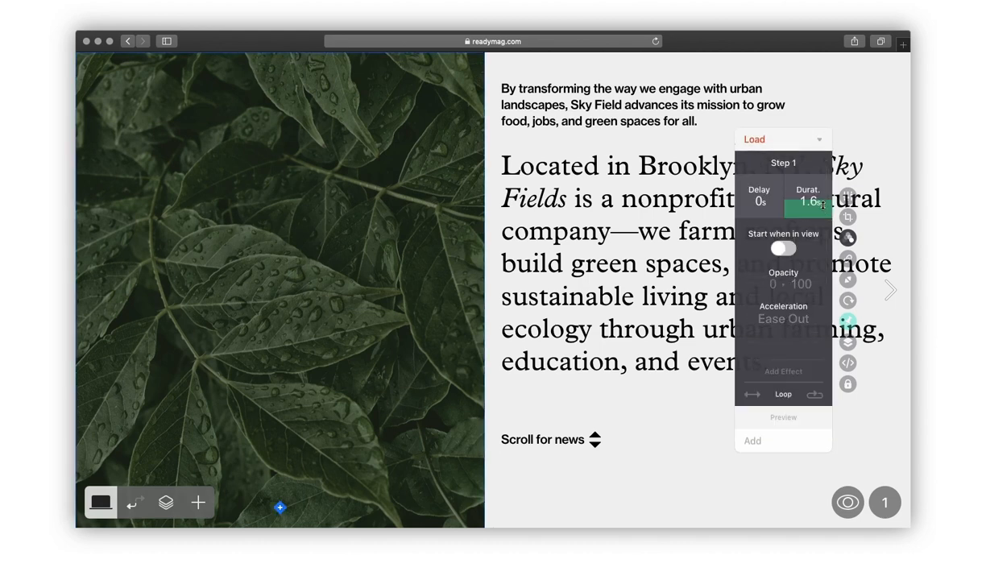
drag(820, 212, 818, 228)
click(559, 412)
Apply the Fade In preset on load to the Sky Fields title and adjust the animation's timing.
click(338, 129)
click(847, 310)
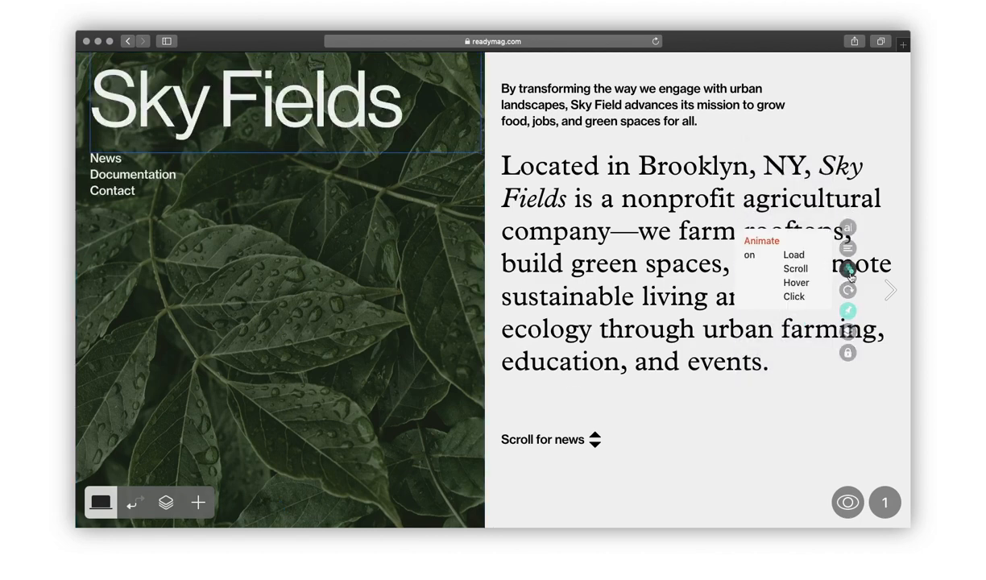
click(794, 255)
click(786, 304)
drag(766, 201, 815, 234)
click(586, 395)
Apply the Fade In preset on load to the News, Documentation and Contact menu and adjust the animation's timing.
click(161, 175)
click(848, 269)
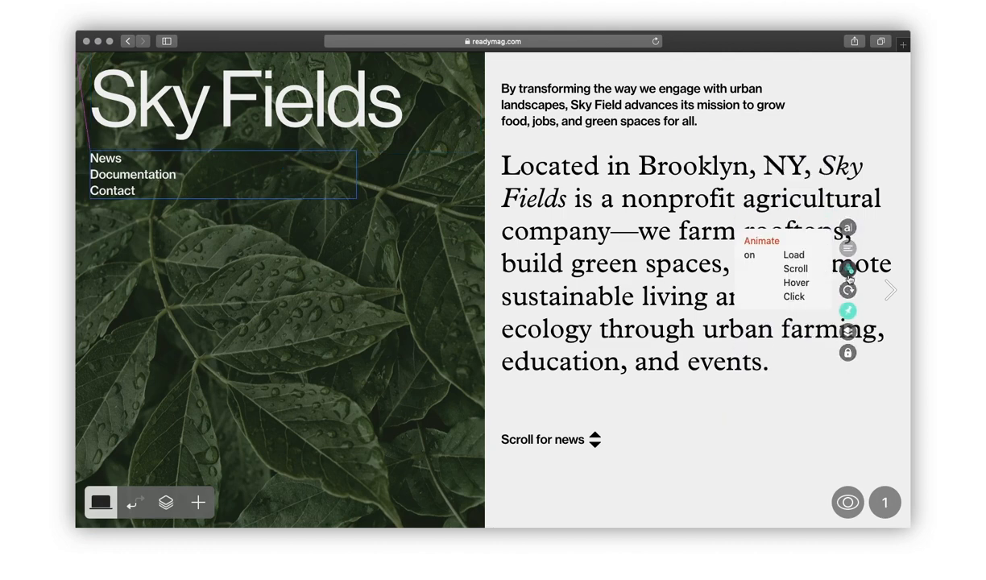
click(794, 255)
click(783, 303)
drag(759, 201, 815, 234)
click(587, 403)
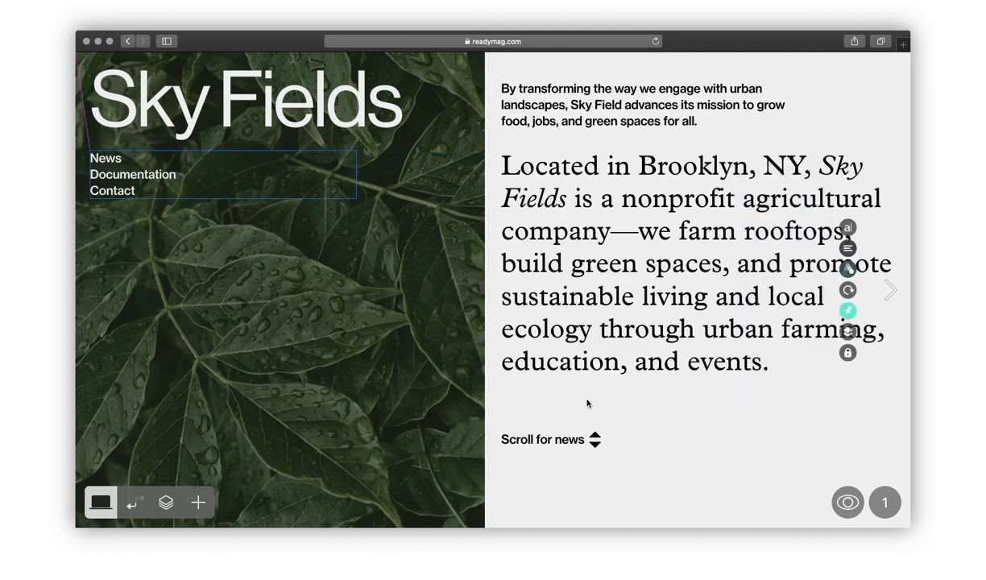
Animate the small intro paragraph on load with Move&Fade, using a 1 s delay, 0.7 s duration and vertical move of 10.
click(628, 121)
click(847, 269)
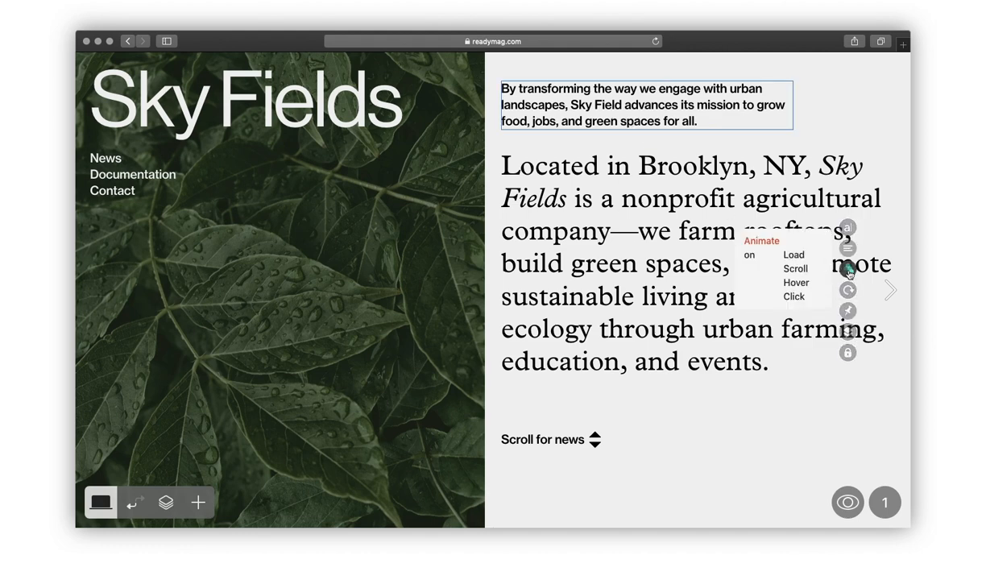
click(794, 255)
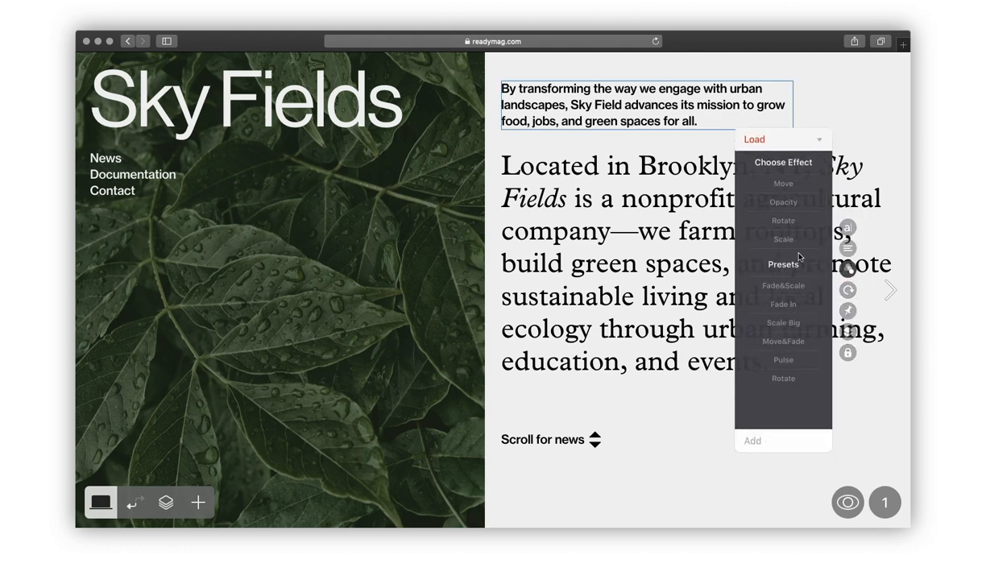
click(785, 342)
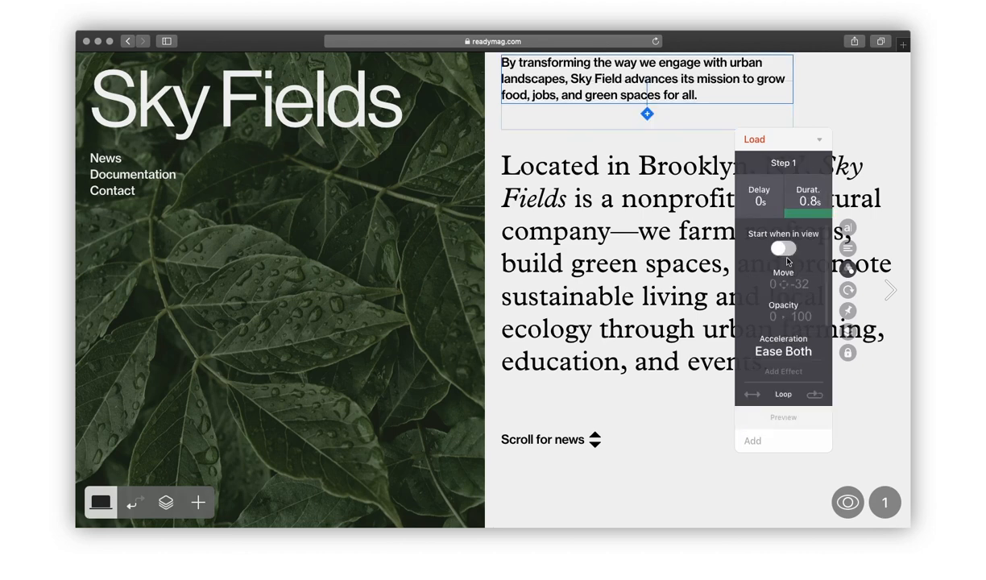
drag(771, 202, 770, 174)
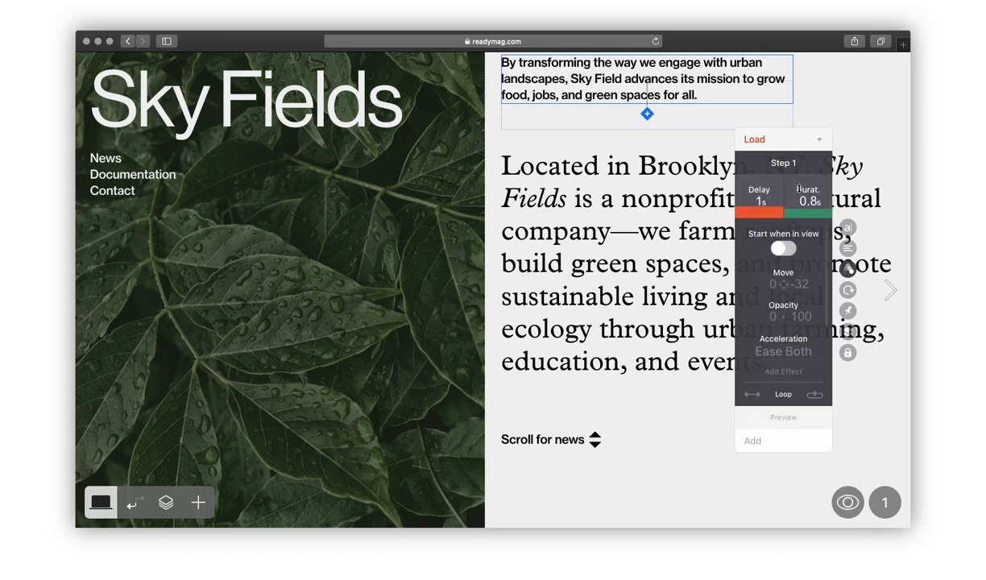
drag(810, 202, 812, 204)
drag(803, 283, 803, 167)
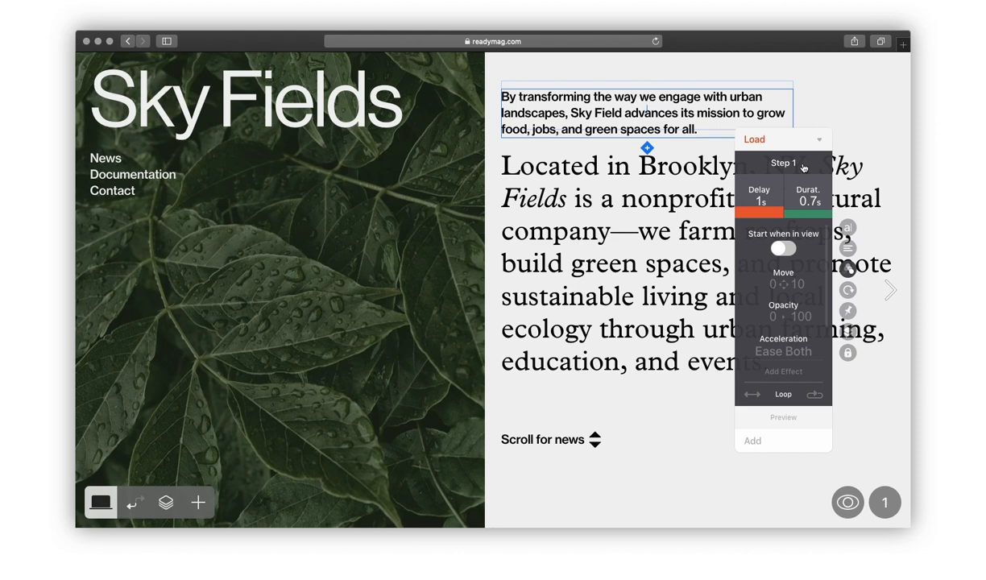
Animate the large "Located in Brooklyn" paragraph on load with Move&Fade, a 1.2 s delay, slightly shorter duration and vertical move of 10.
click(703, 203)
click(846, 269)
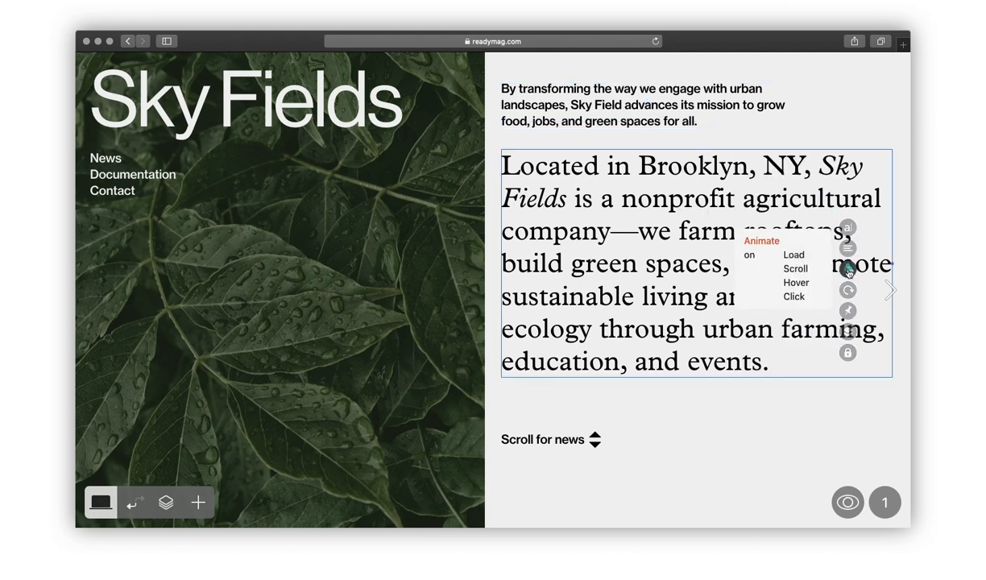
click(805, 256)
click(785, 328)
drag(761, 202, 763, 169)
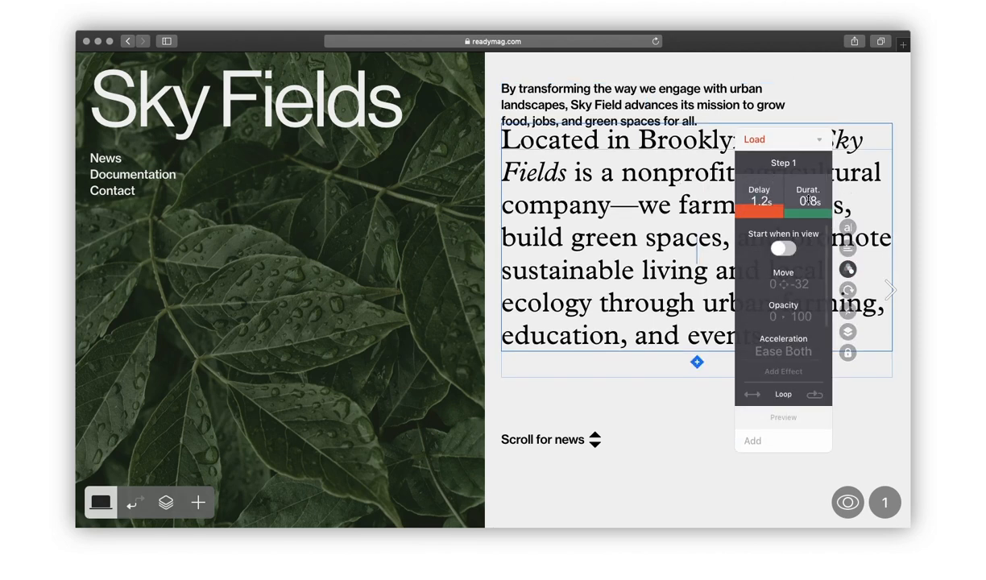
drag(808, 199, 807, 205)
click(797, 282)
text(10)
click(656, 411)
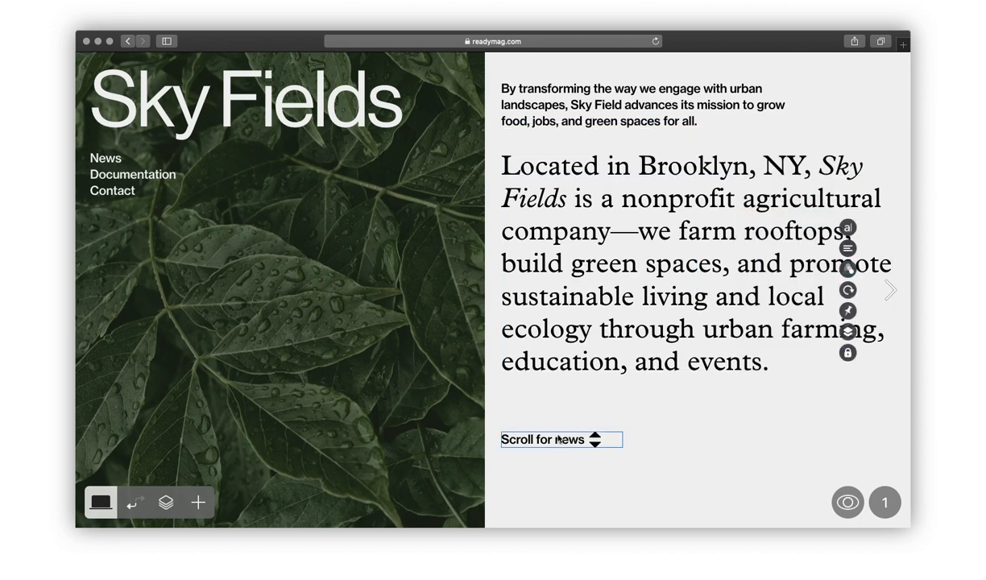
Animate the "Scroll for news" text on load with Move&Fade, using a 1.4 s delay, 0.7 s duration and vertical move of 10.
click(846, 269)
click(804, 256)
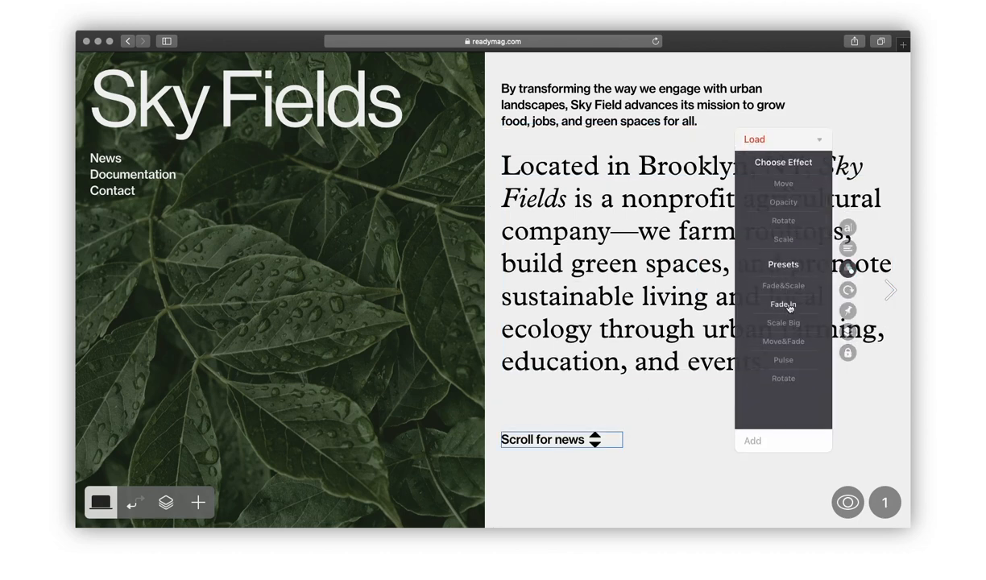
click(782, 305)
drag(758, 201, 759, 173)
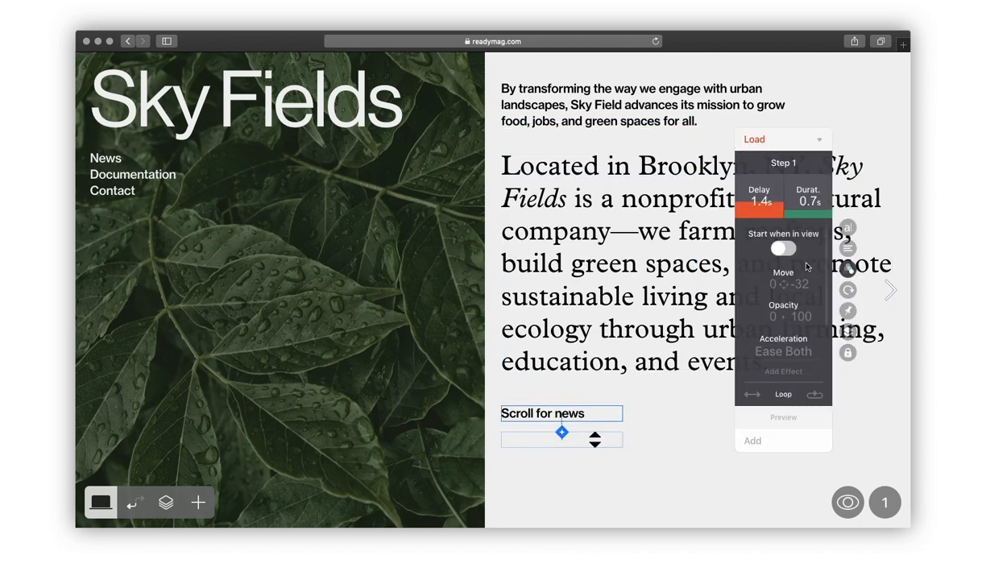
click(799, 283)
text(10)
Animate the arrows icon beside "Scroll for news" on load with Move&Fade, a 1.4 s delay, slightly shorter duration and vertical move of 10, and preview the page.
click(595, 439)
click(846, 259)
click(801, 245)
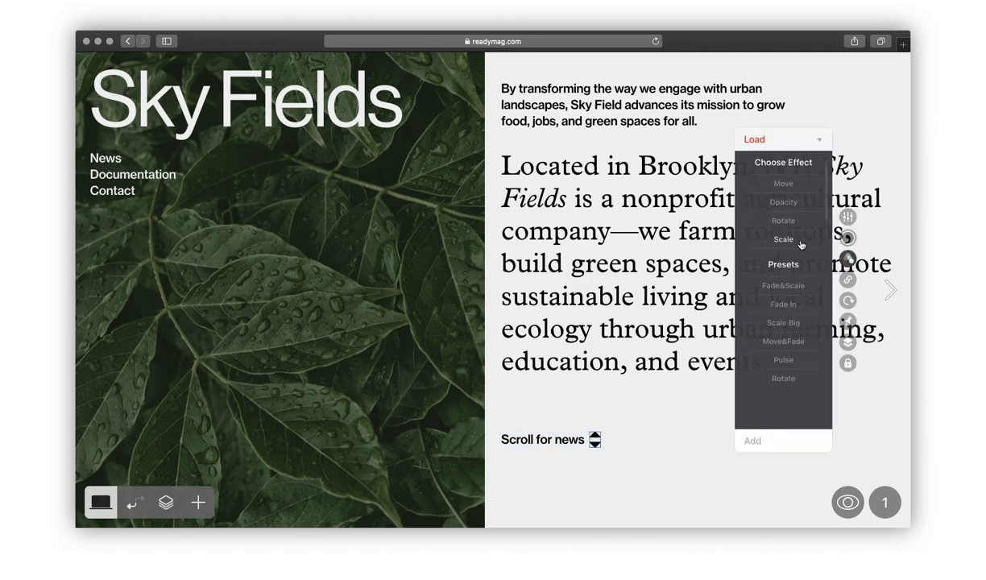
click(782, 341)
drag(759, 200, 765, 166)
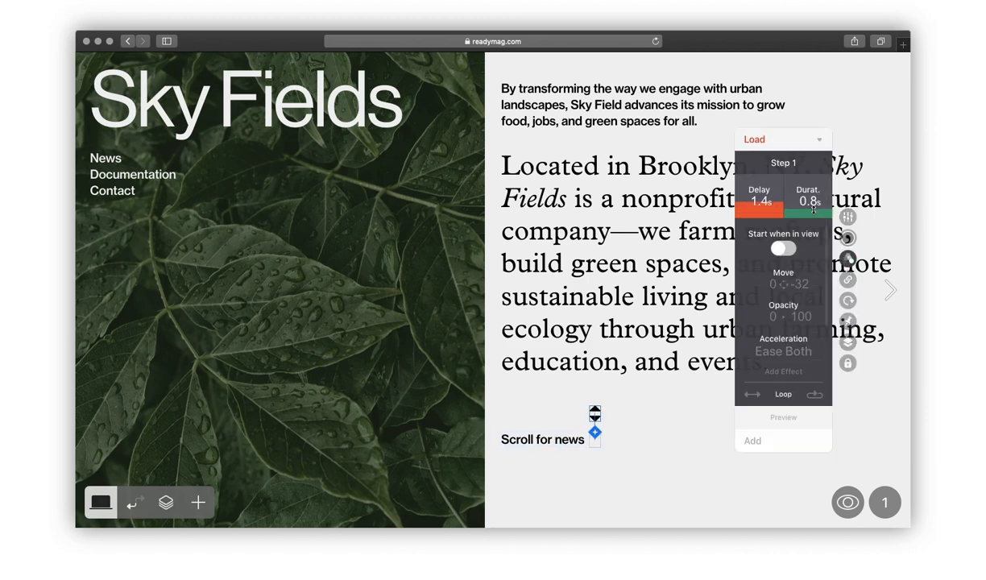
drag(813, 210, 813, 216)
click(799, 284)
text(10)
click(700, 414)
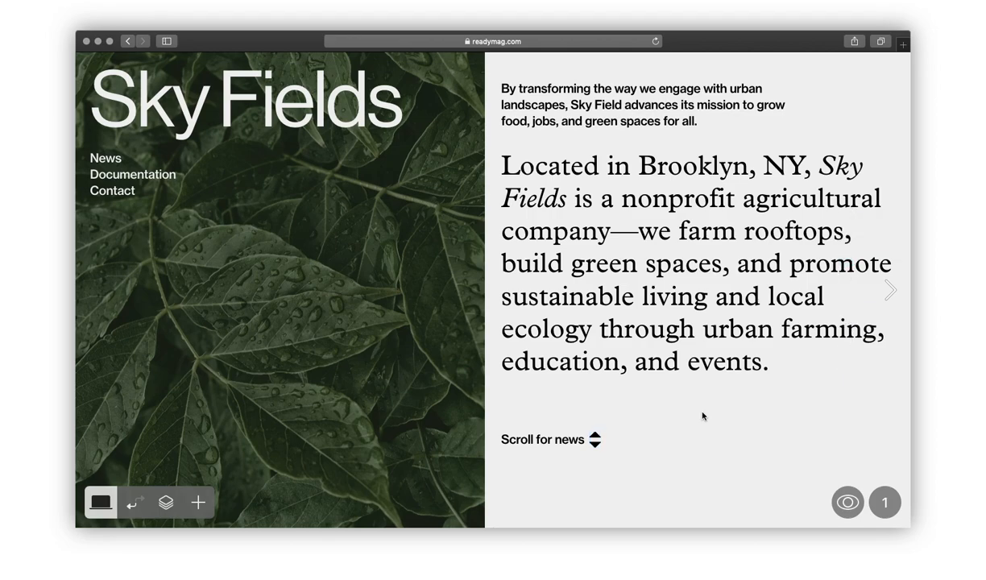
click(845, 504)
Title the project "Sky fields" in the project settings, and publish it after opening the Domain settings.
click(884, 502)
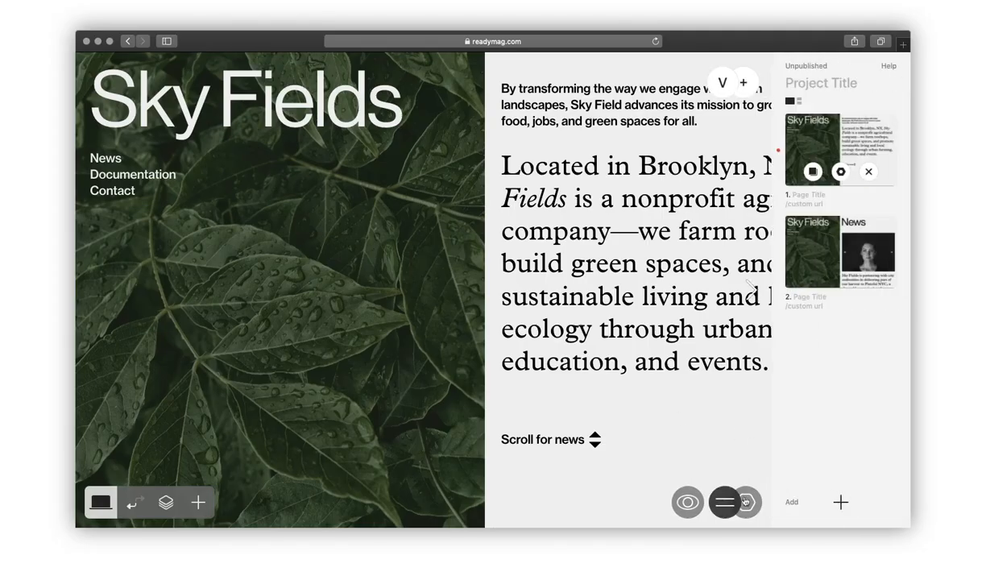
click(745, 502)
click(804, 103)
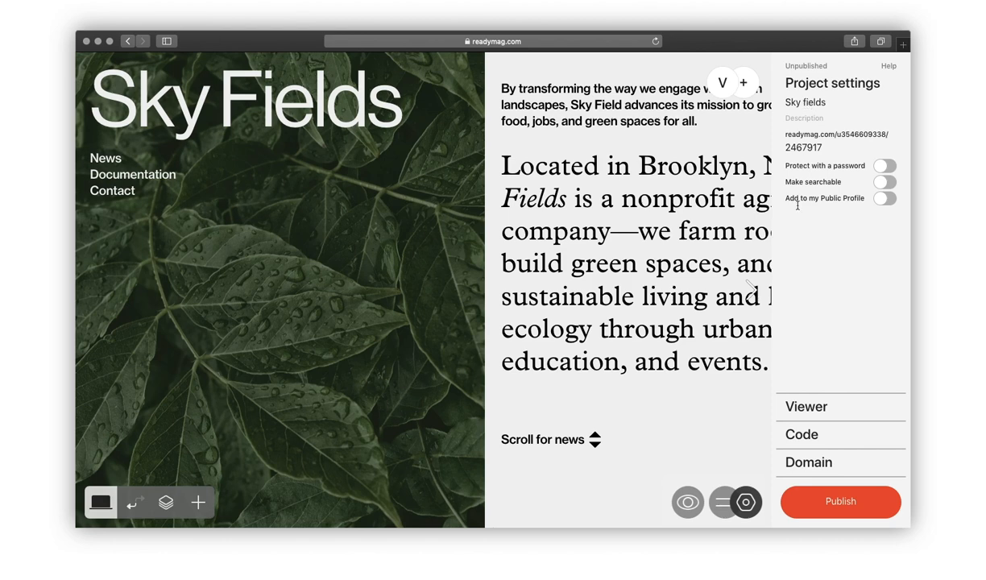
click(801, 462)
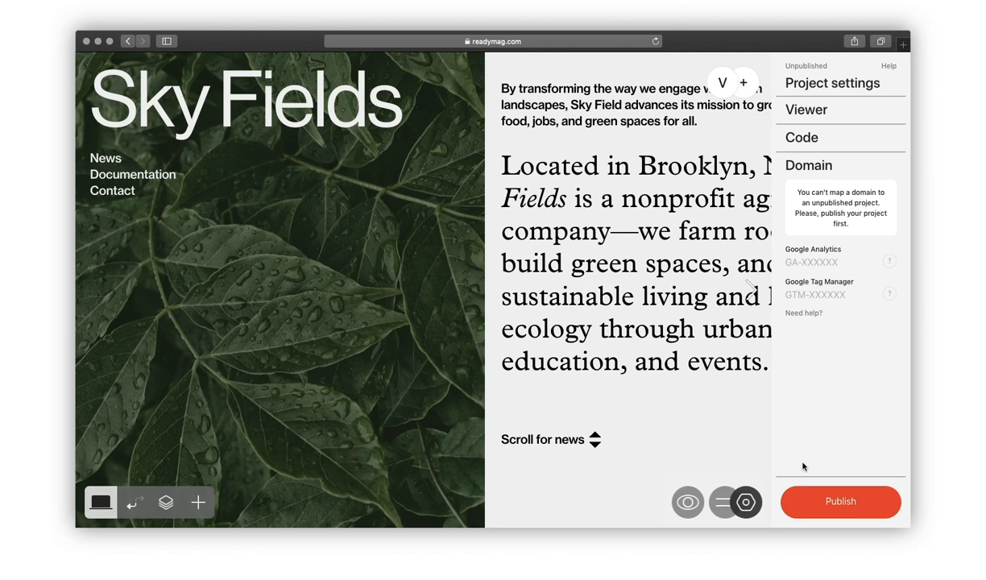
click(815, 505)
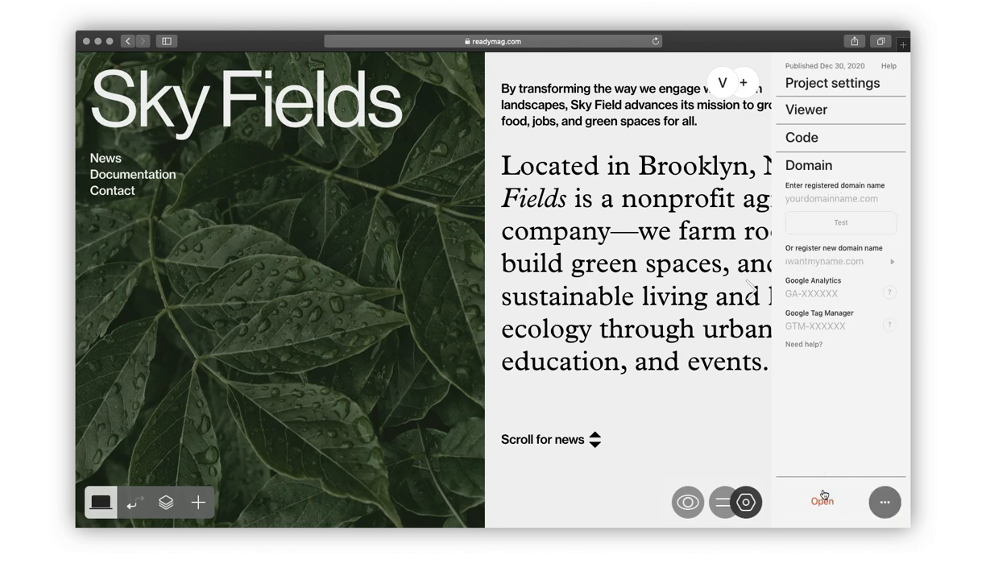
Open the published site and examine its News page down to the newsletter subscription form.
click(821, 503)
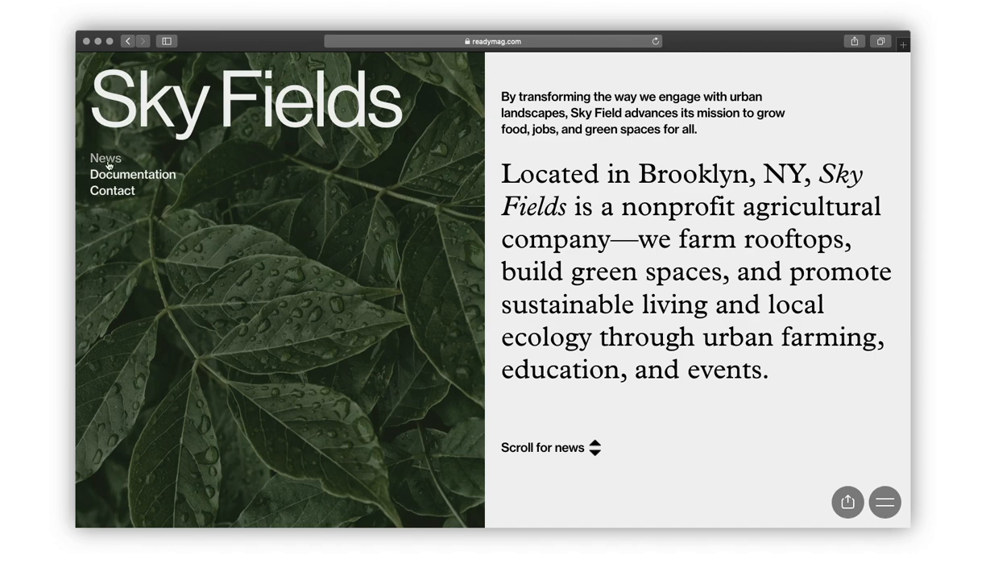
click(106, 160)
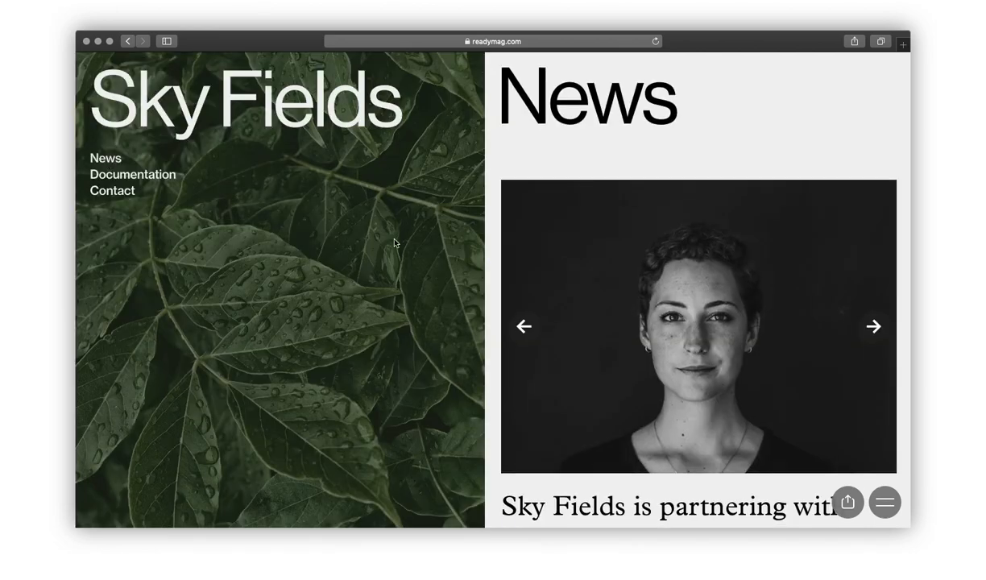
scroll(395, 243, down, 10)
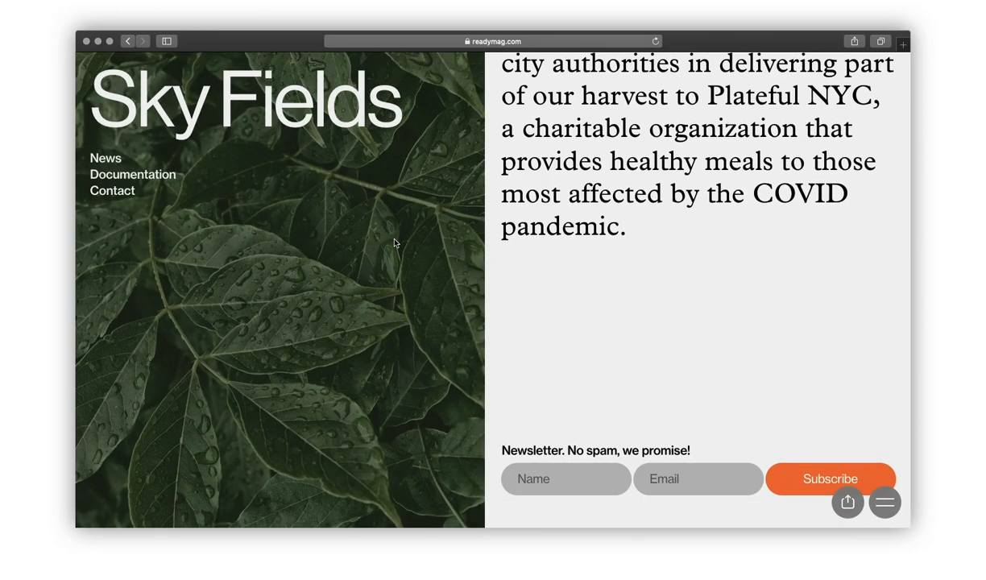